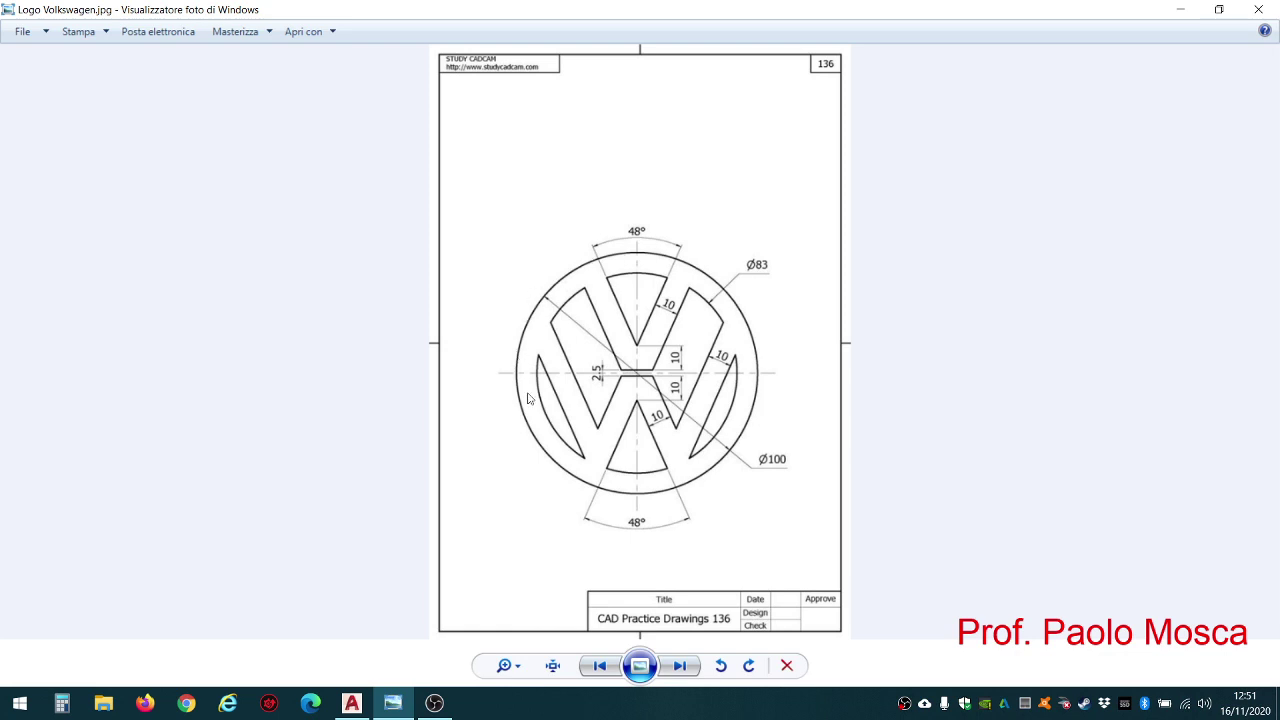
Switch from the Volkswagen logo reference in Photo Viewer to AutoCAD 2018
left_click(360, 700)
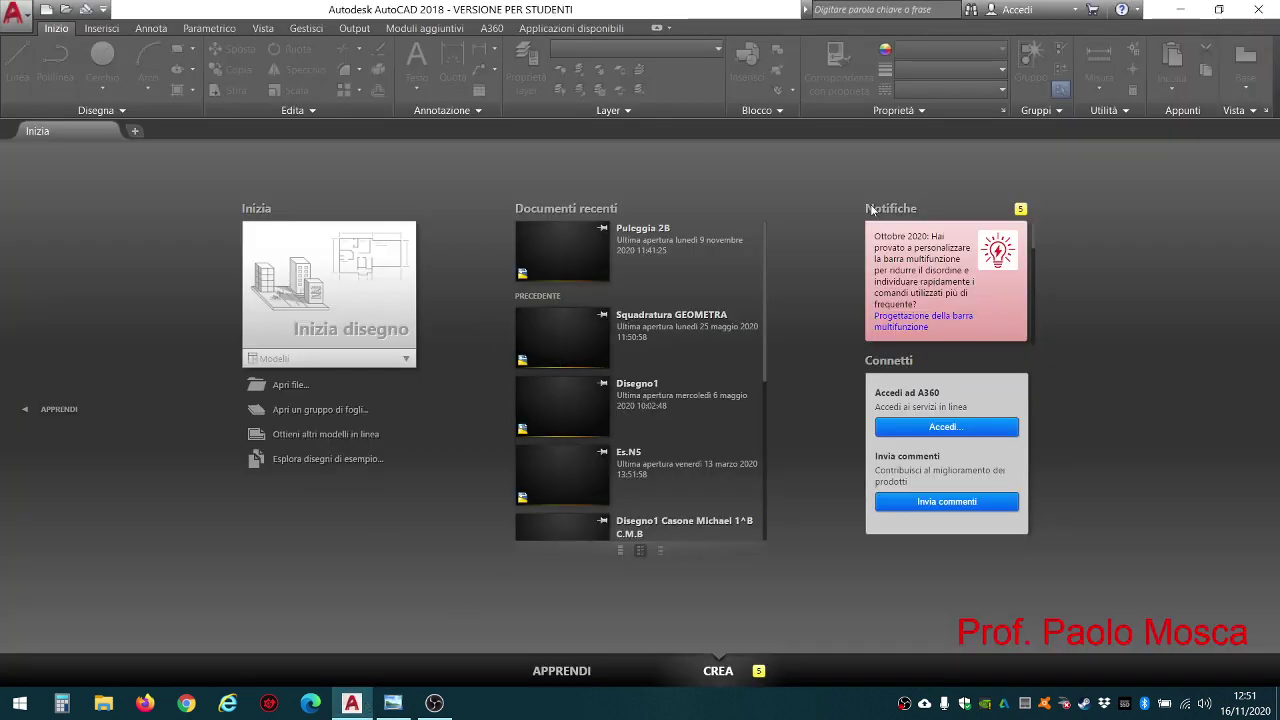
Start blank drawing Disegno1 with the grid off, then show the logo reference image again
left_click(350, 280)
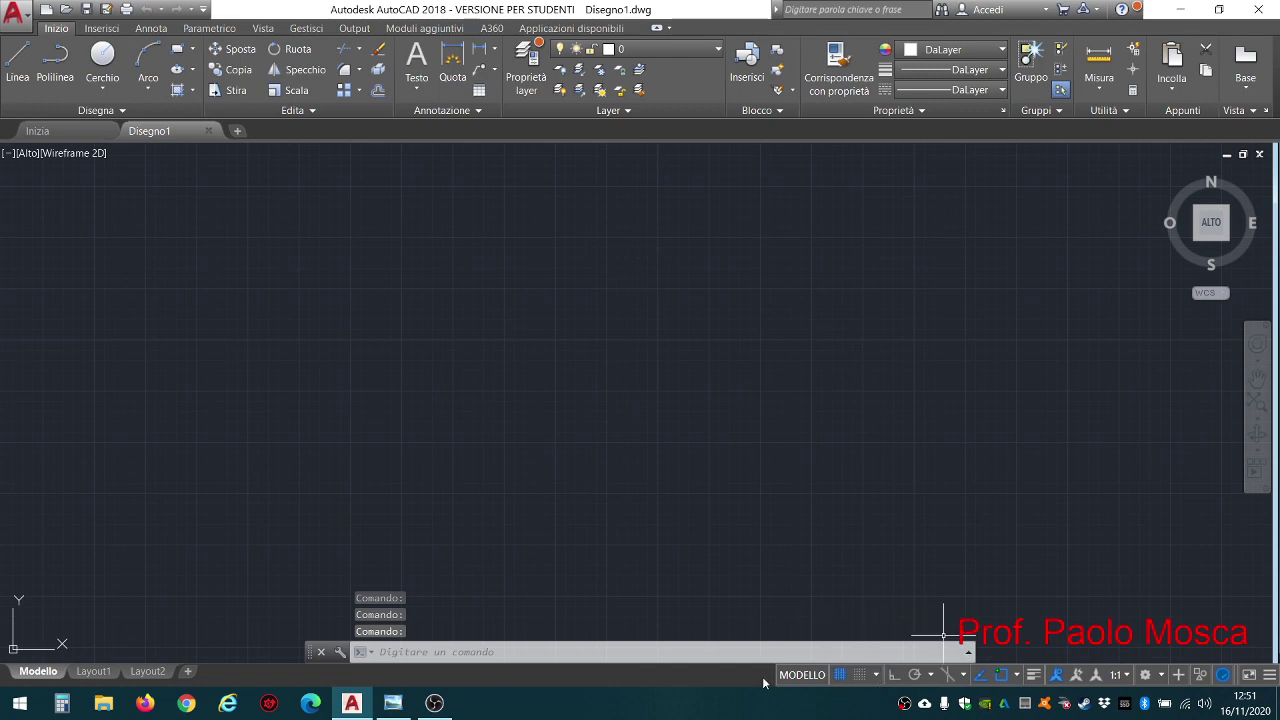
left_click(841, 675)
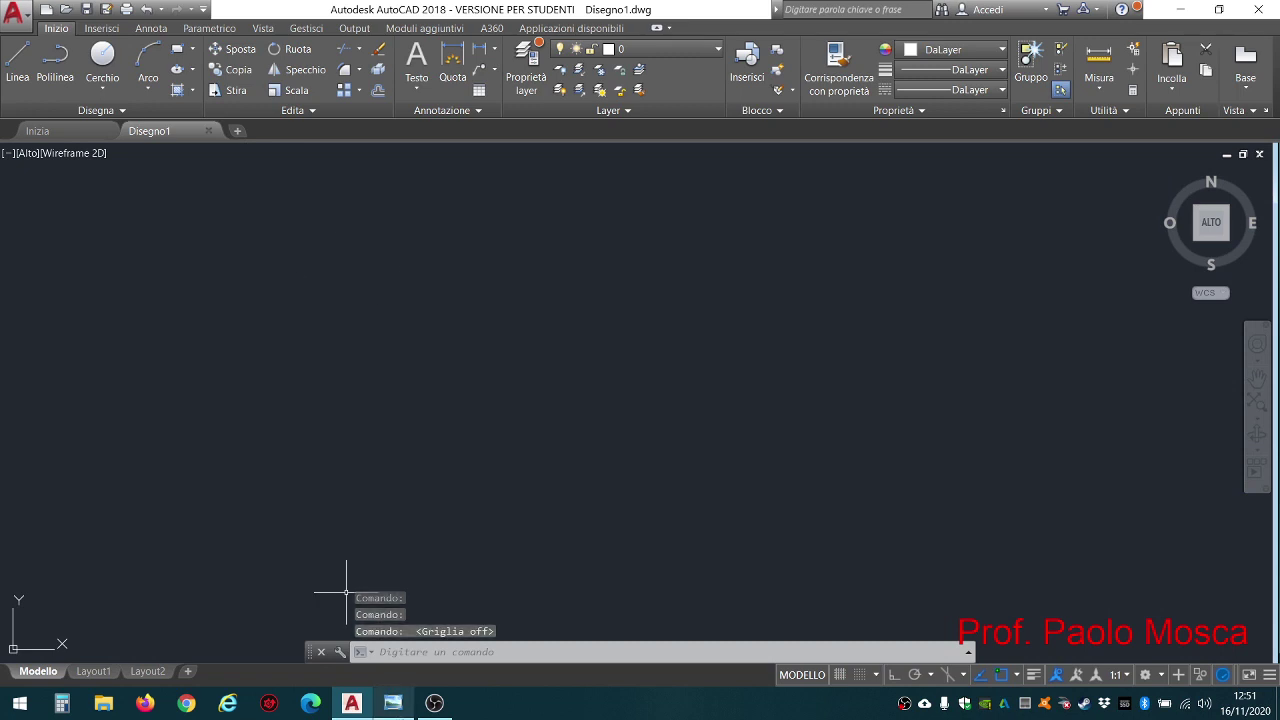
left_click(398, 706)
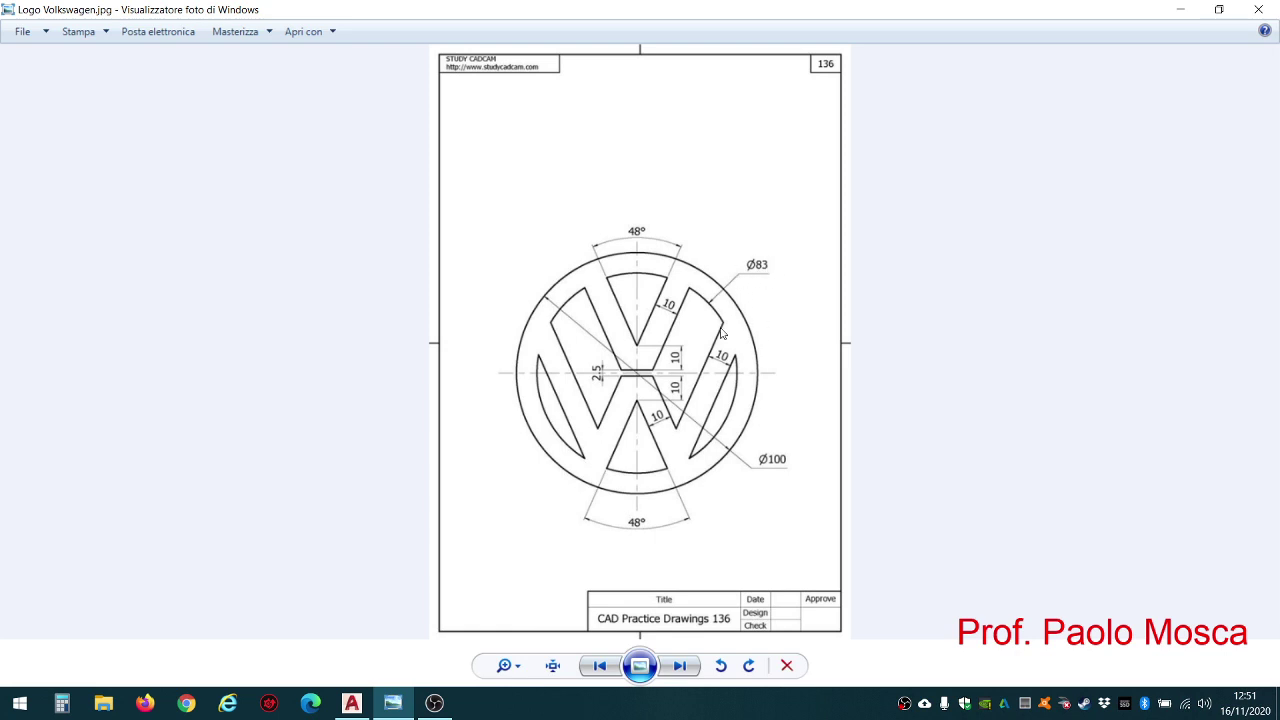
Return to the empty Disegno1 drawing after checking the logo dimensions
left_click(352, 703)
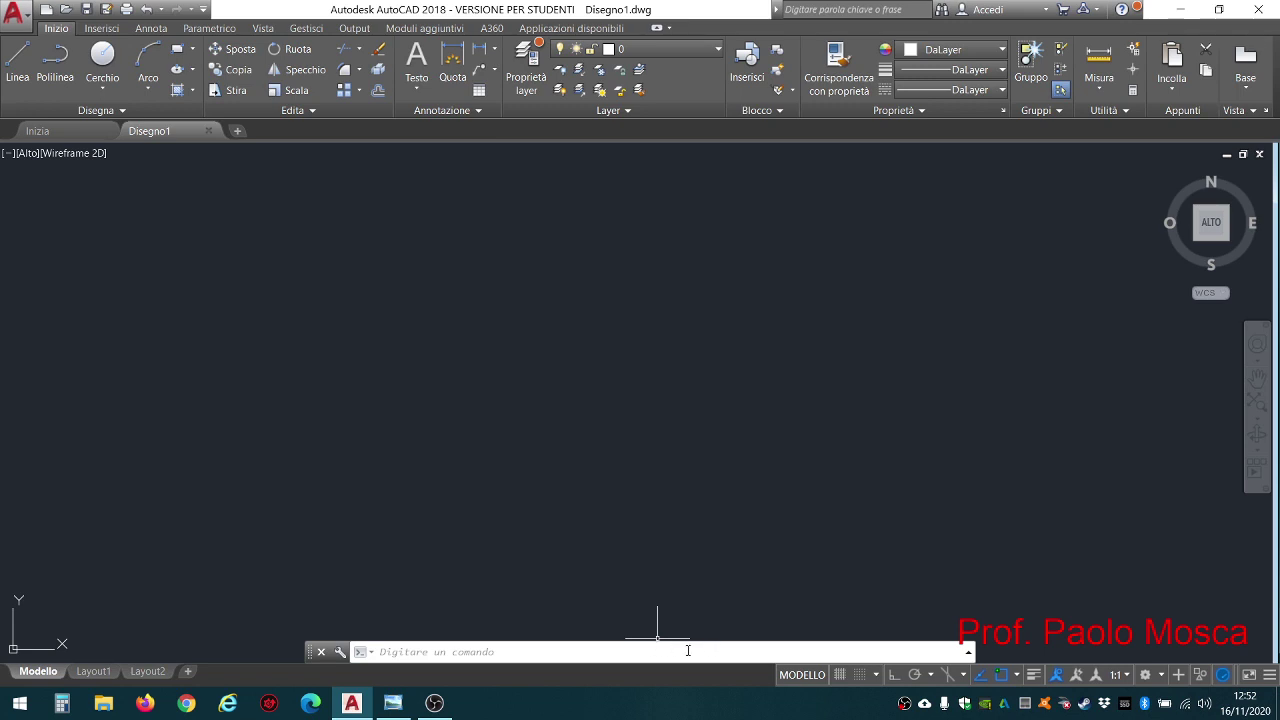
Draw a circle of diameter 100 using Centre, Diameter
left_click(105, 90)
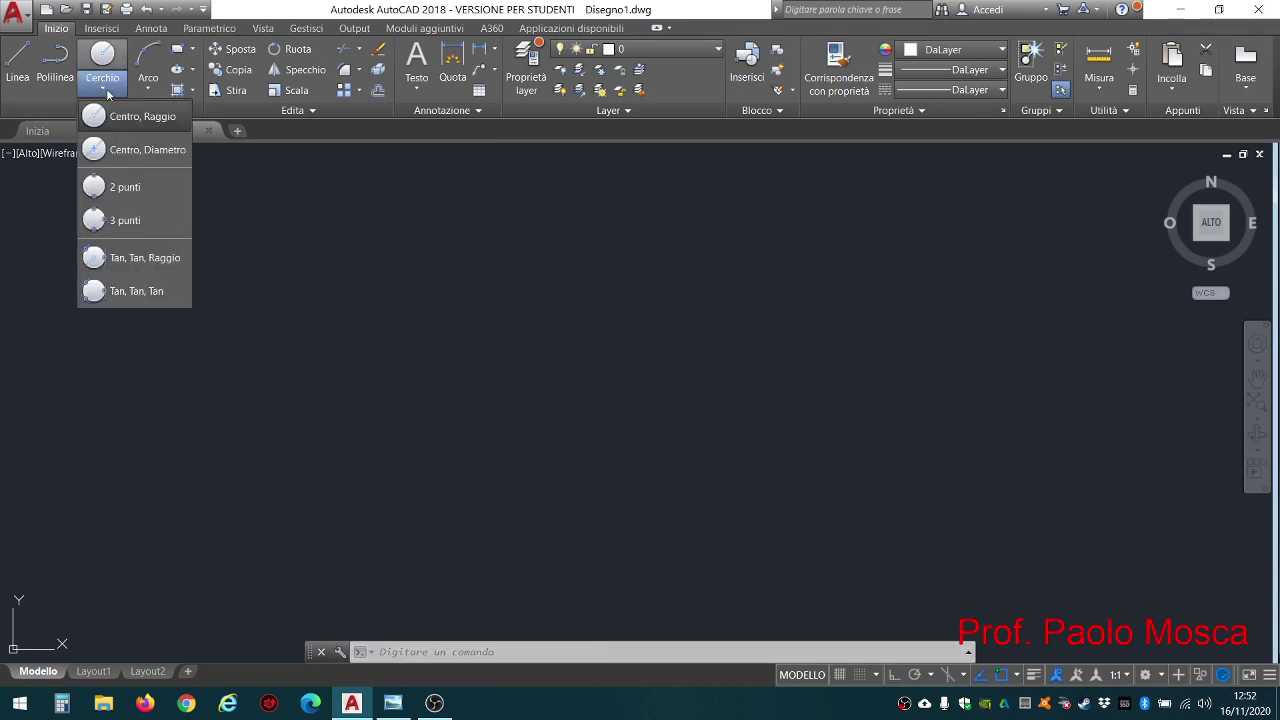
left_click(137, 150)
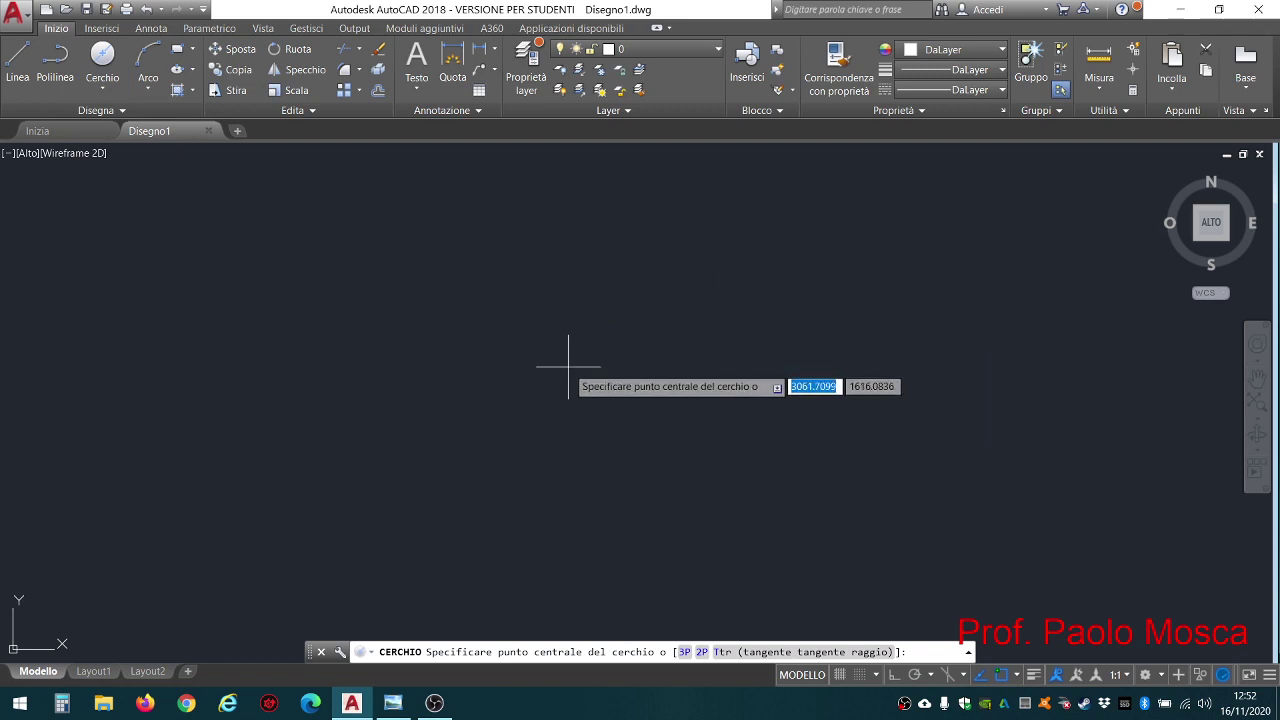
left_click(568, 367)
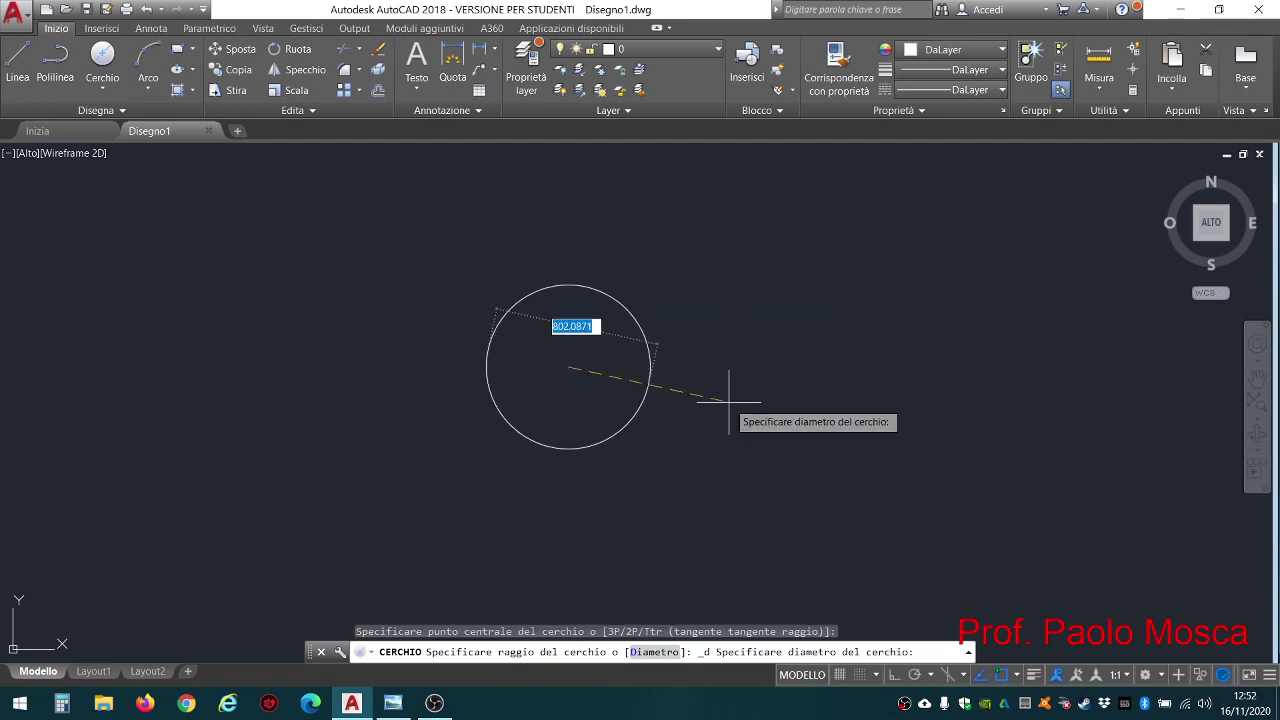
type("100")
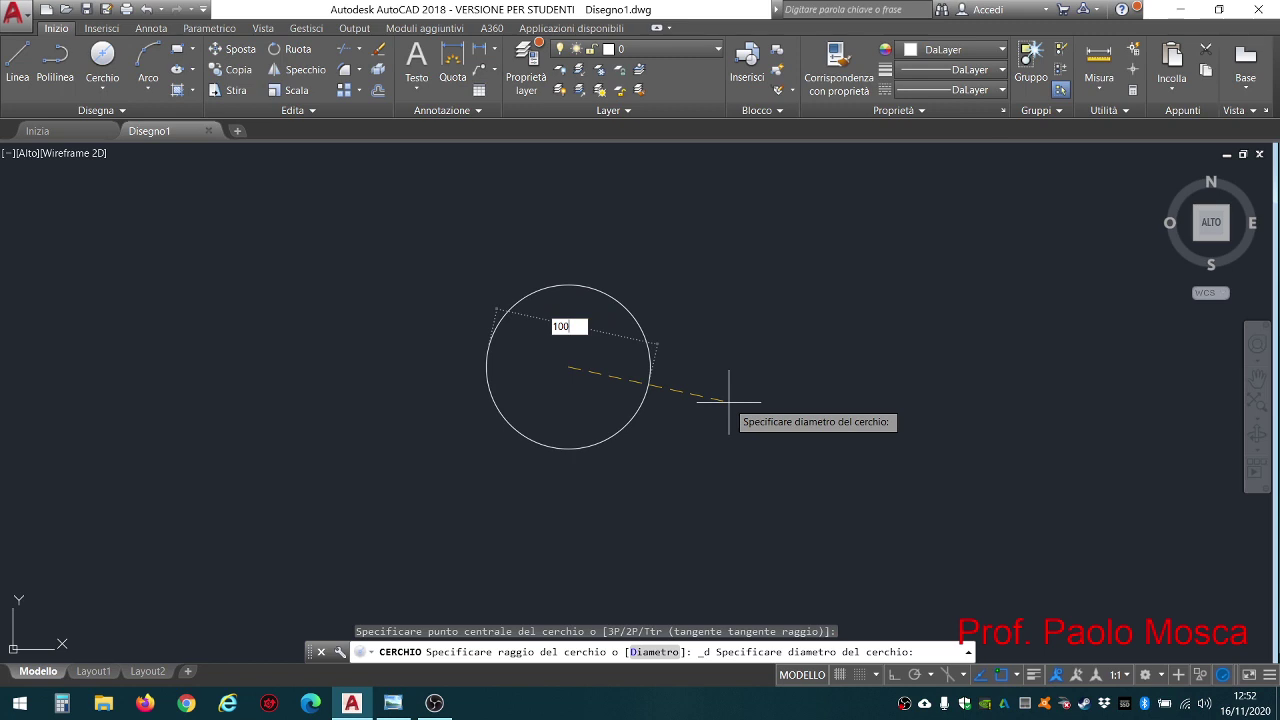
key("Return")
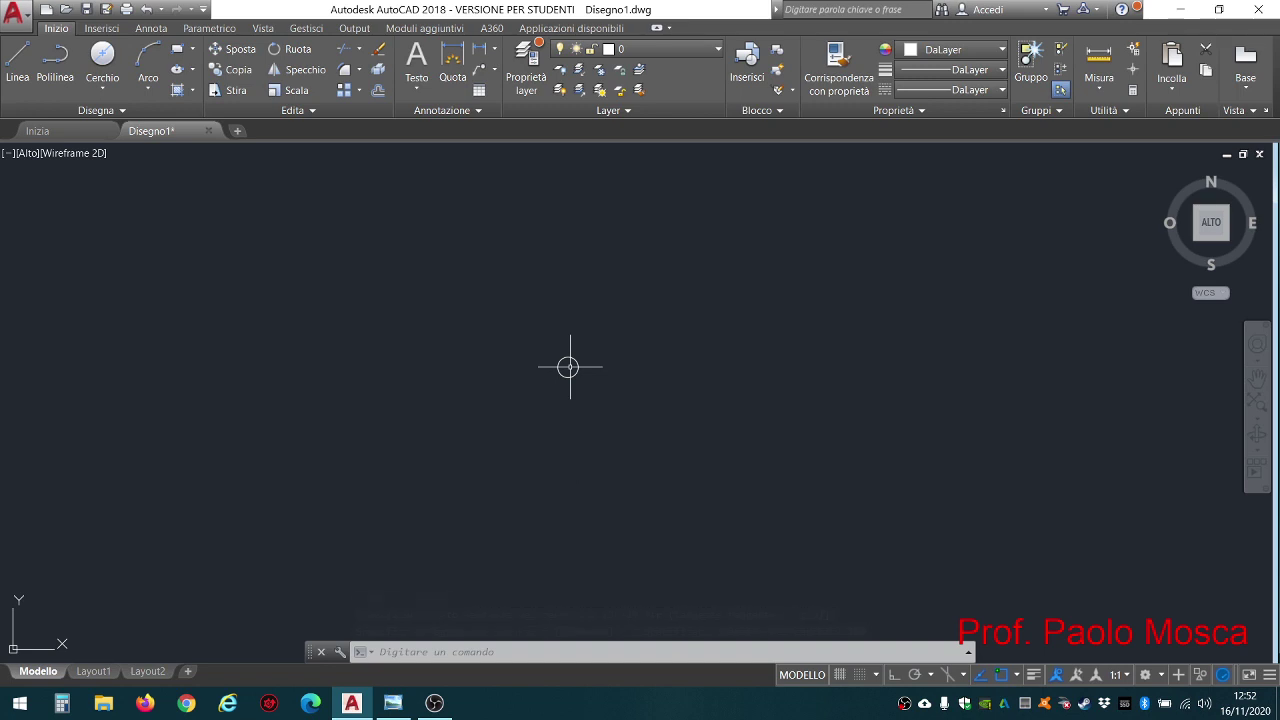
Zoom in and pan so the 100 circle sits mid-canvas
scroll(567, 367, "up", 3)
scroll(567, 367, "up", 2)
scroll(568, 367, "up", 2)
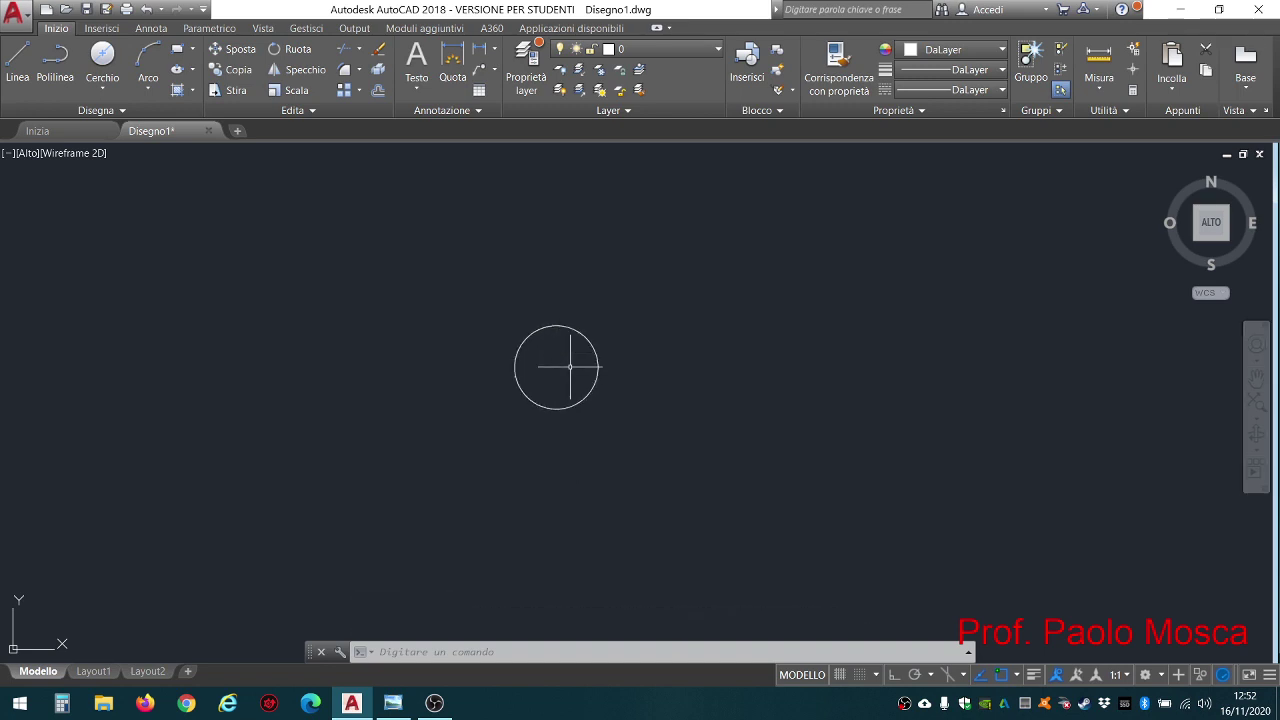
scroll(569, 367, "up", 2)
scroll(570, 367, "up", 2)
scroll(570, 367, "up", 2)
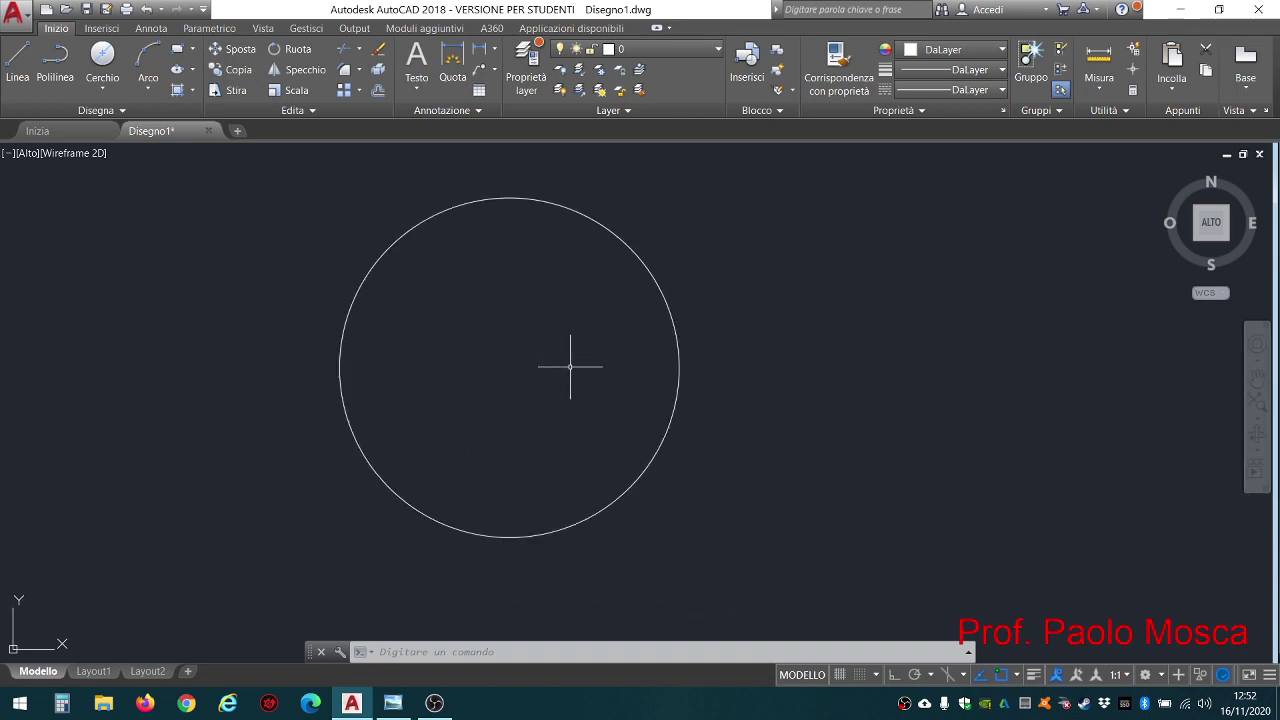
scroll(561, 361, "up", 2)
scroll(561, 361, "down", 2)
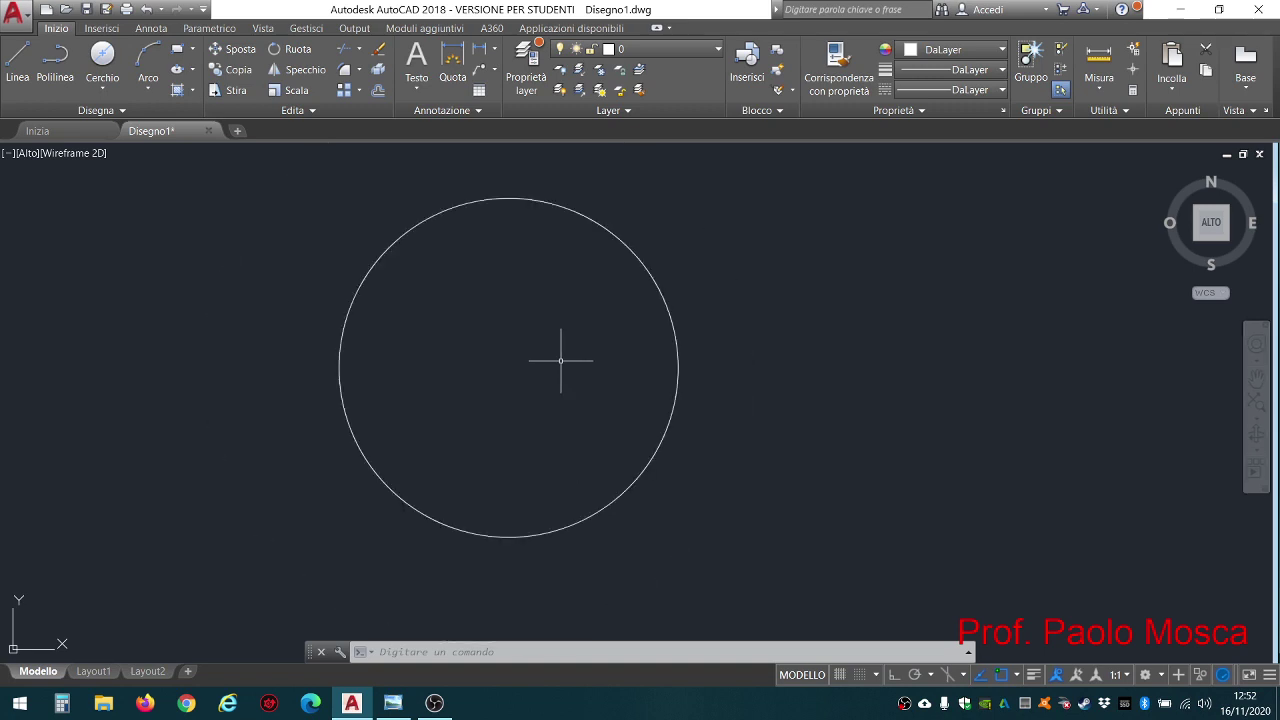
mouse_move(563, 363)
middle_mouse_down()
mouse_move(645, 382)
mouse_move(686, 346)
mouse_move(634, 366)
mouse_move(657, 380)
mouse_move(646, 385)
middle_mouse_up()
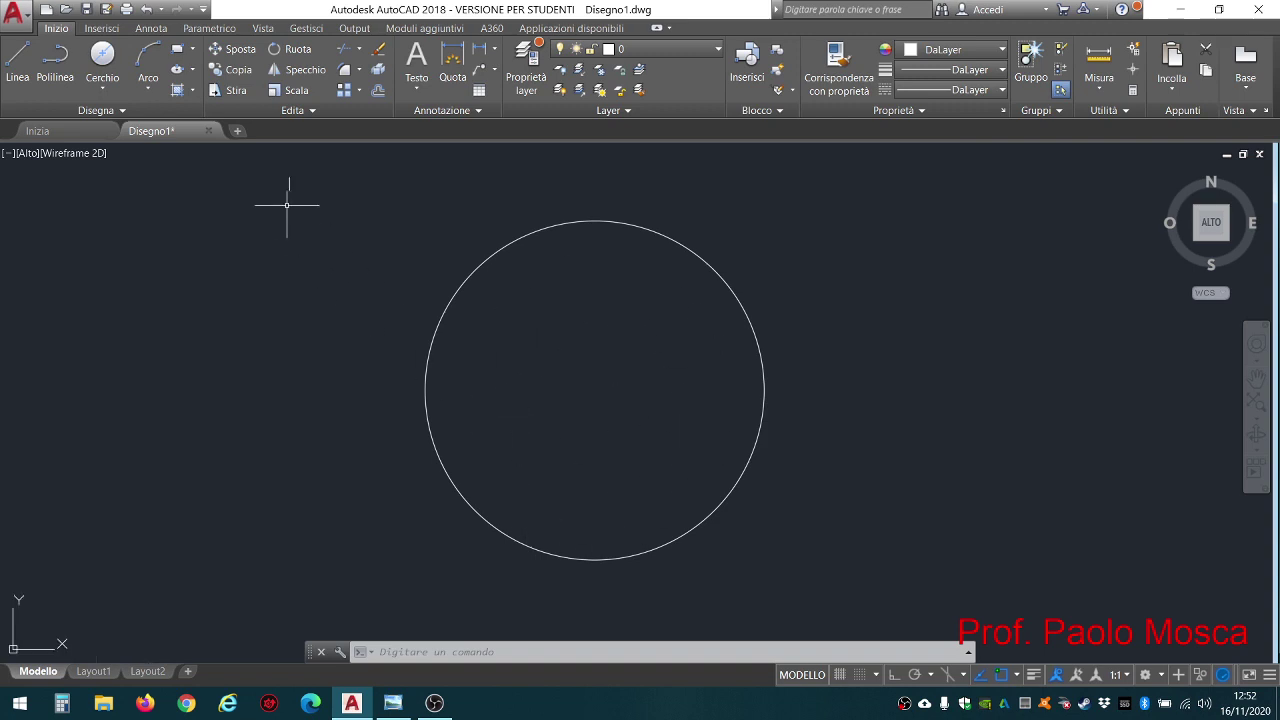
Draw a diameter 83 circle centred on the outer circle's centre
left_click(102, 56)
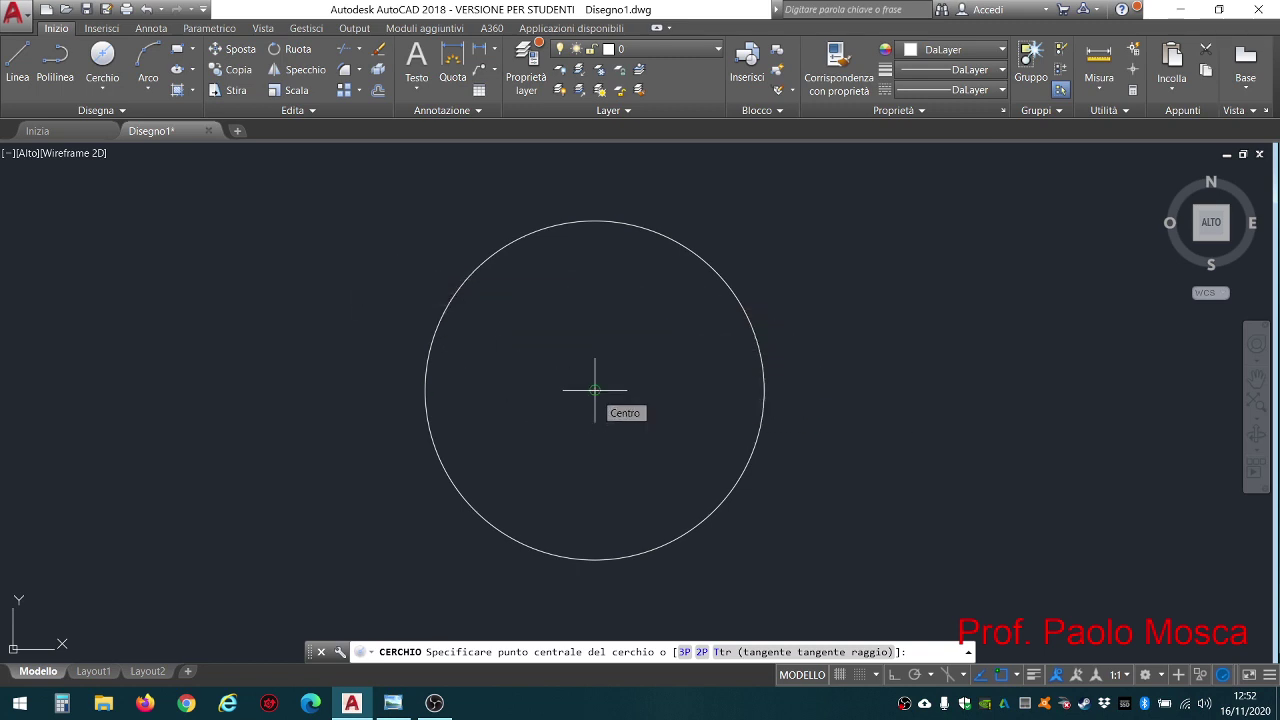
left_click(595, 390)
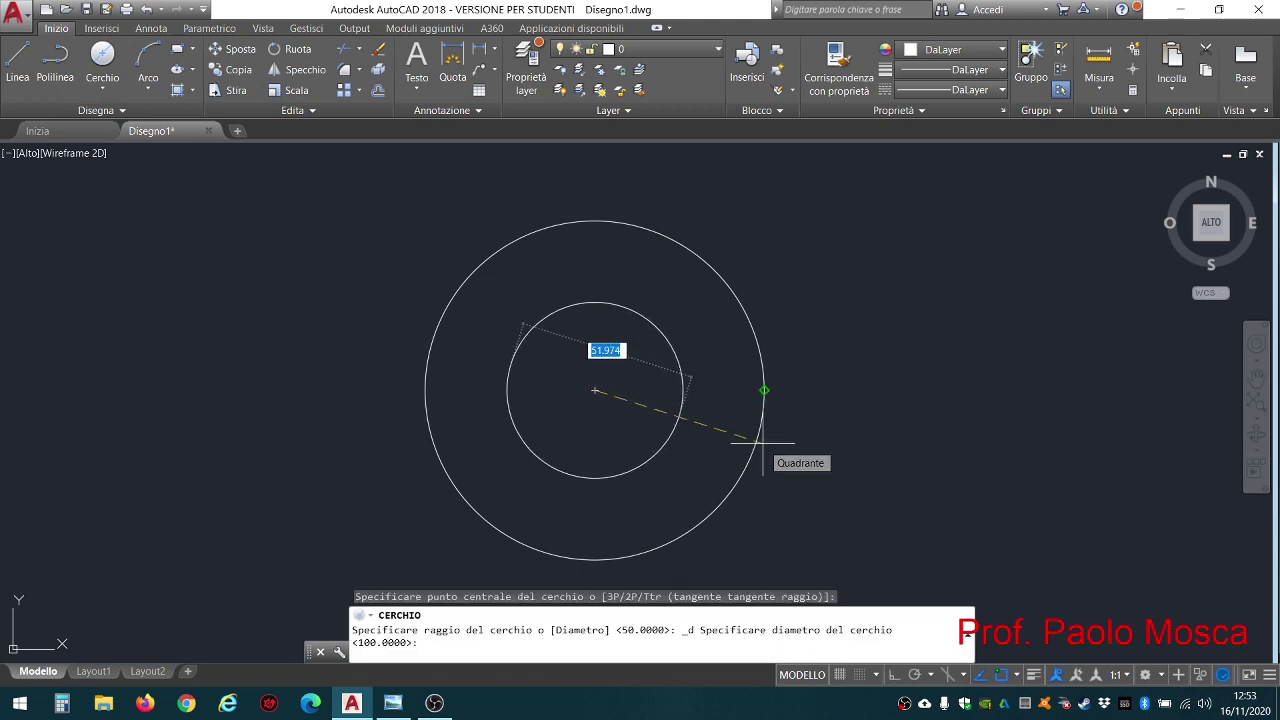
type("83")
key("Return")
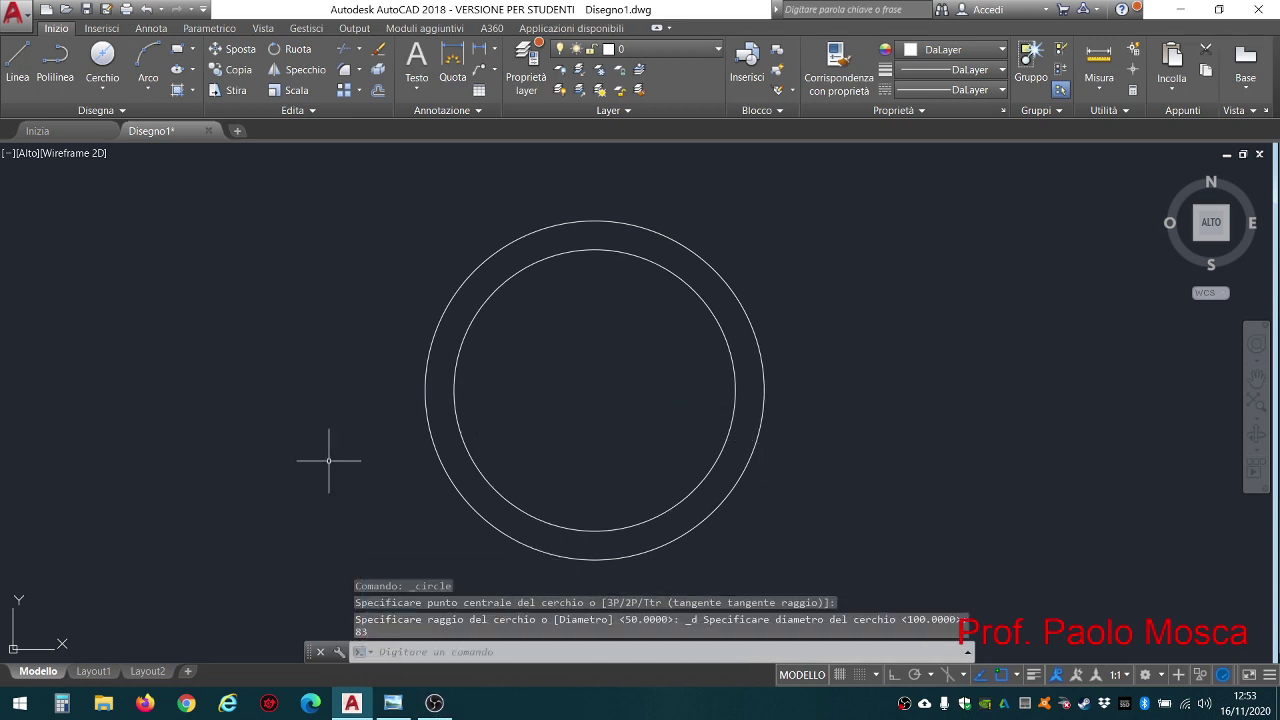
key("Escape")
key("Escape")
key("Escape")
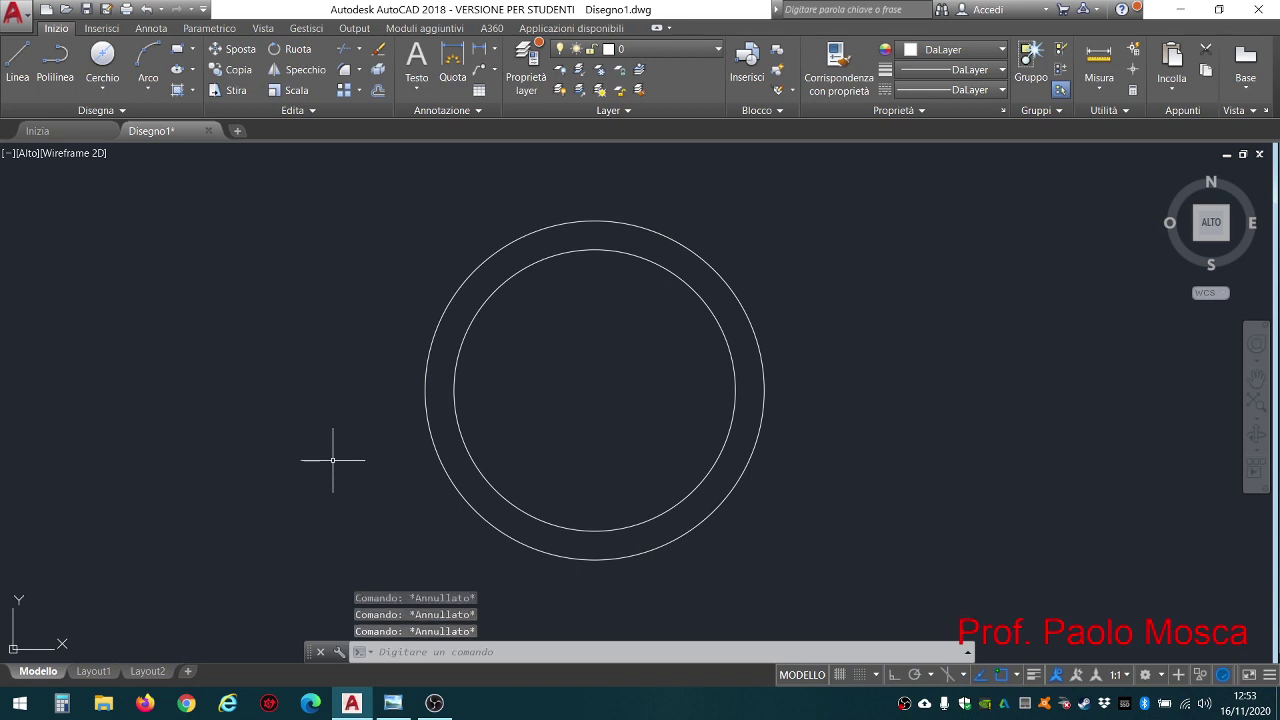
Cancel a first line attempt and check the object snap modes list
left_click(22, 65)
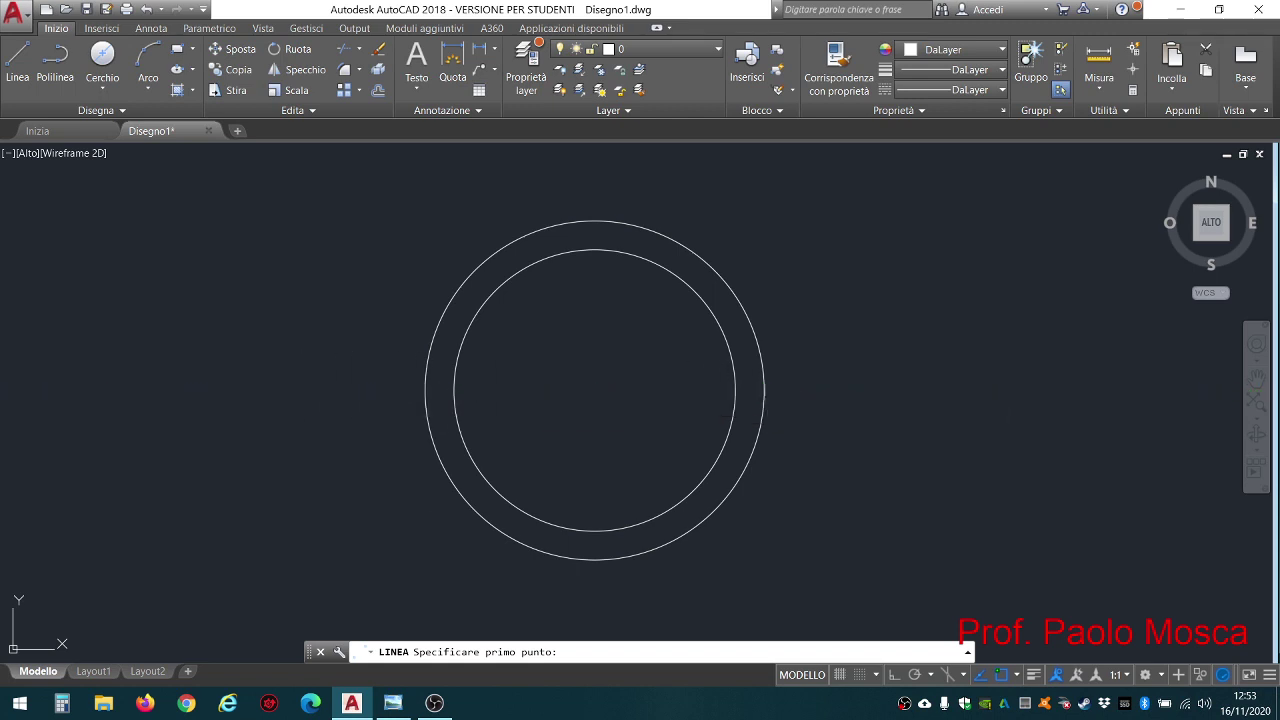
key("Escape")
key("Escape")
key("Escape")
left_click(1018, 675)
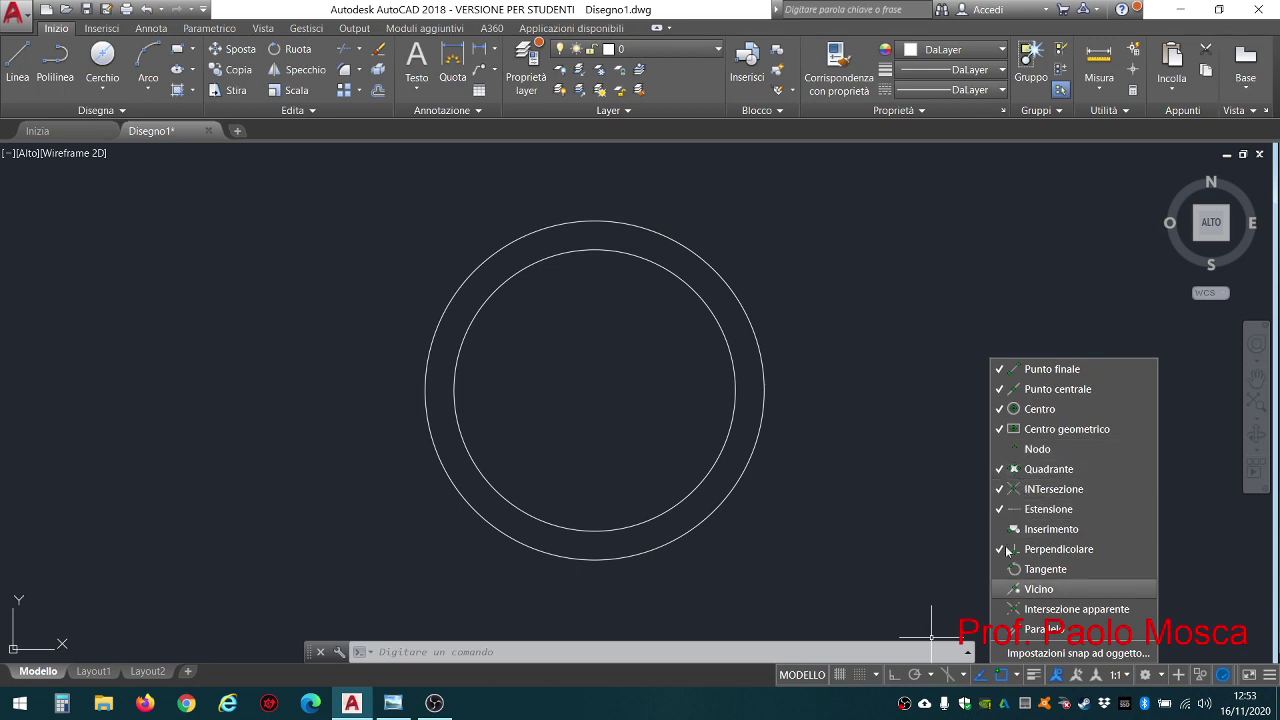
key("Escape")
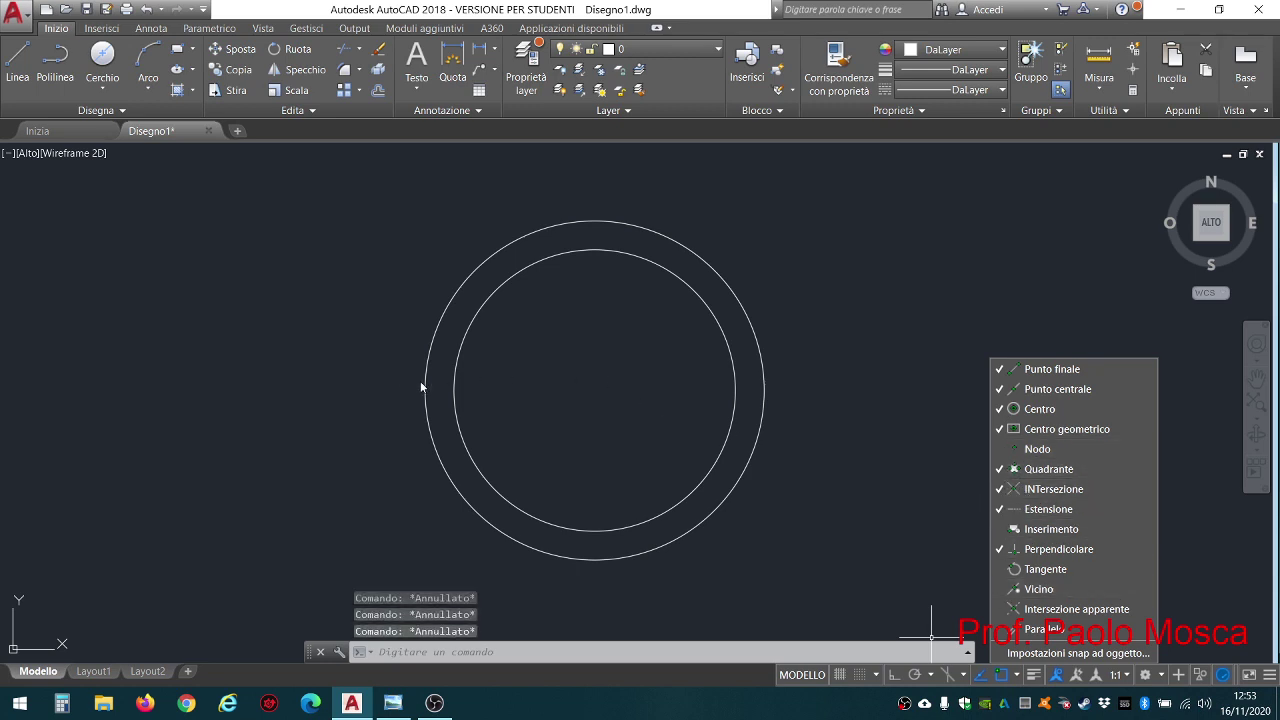
left_click(1016, 677)
left_click(1017, 679)
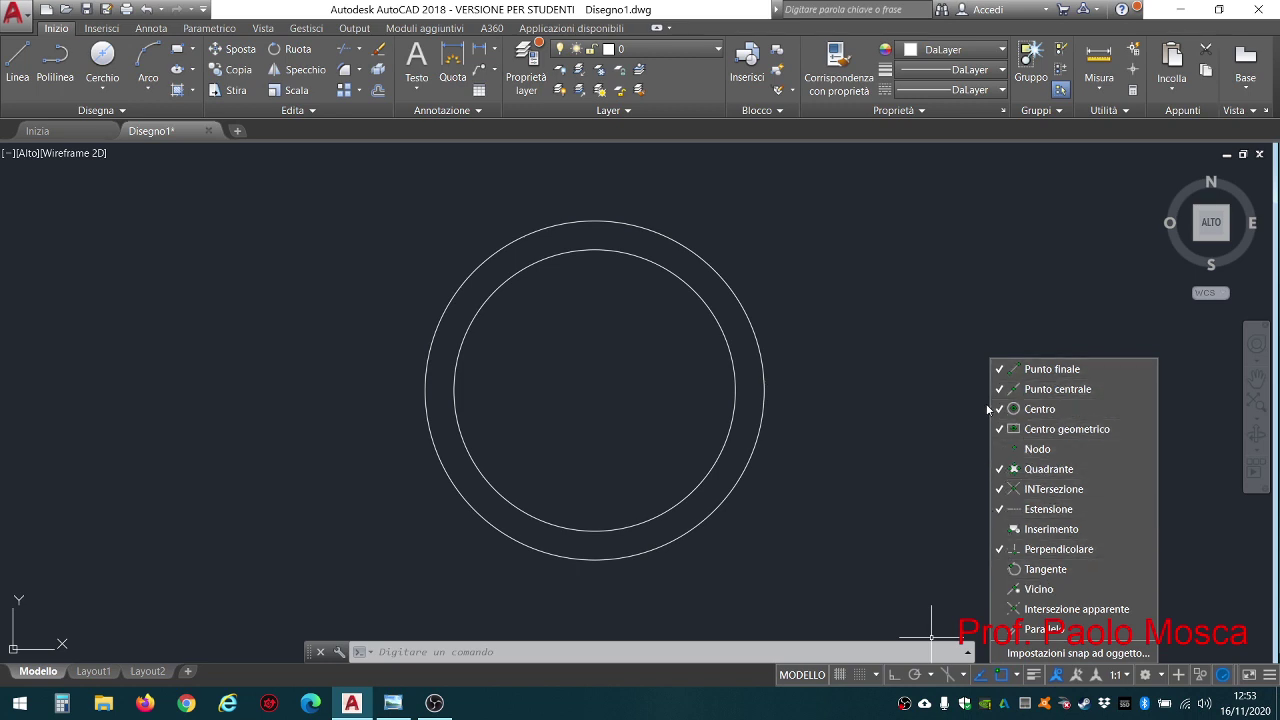
left_click(949, 318)
Draw a horizontal line between the outer circle's left and right quadrants
left_click(17, 62)
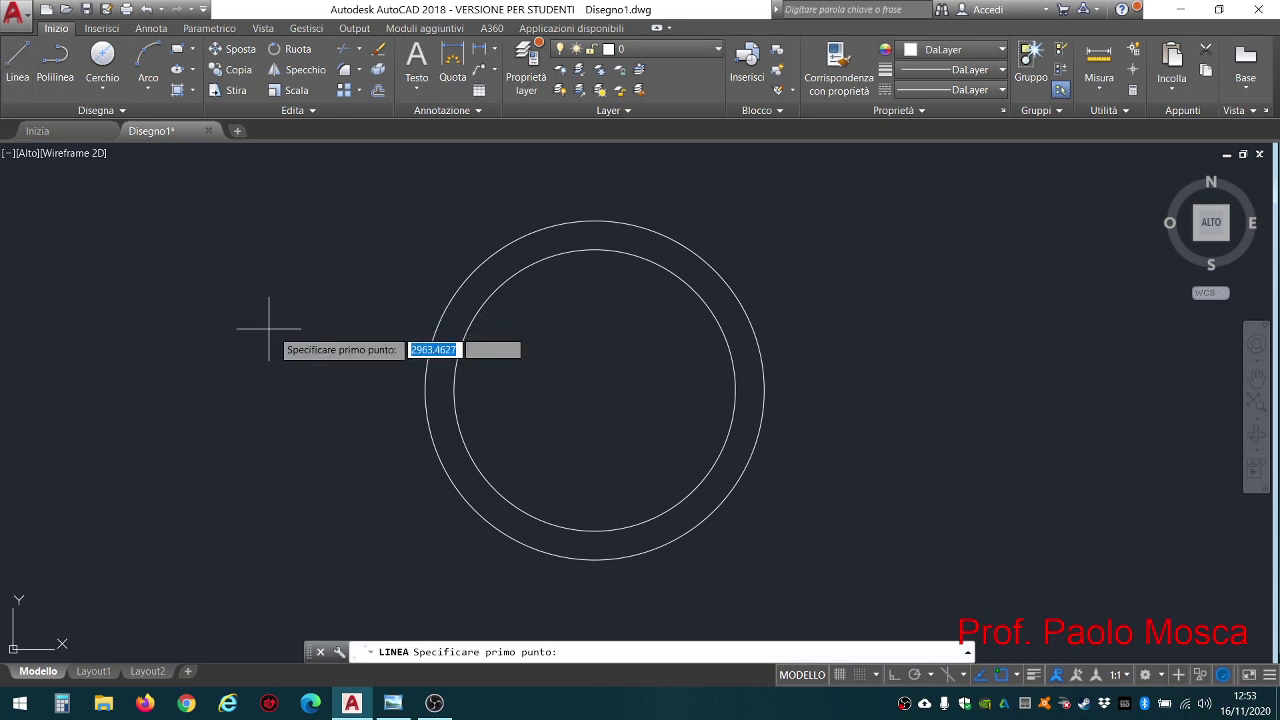
left_click(425, 391)
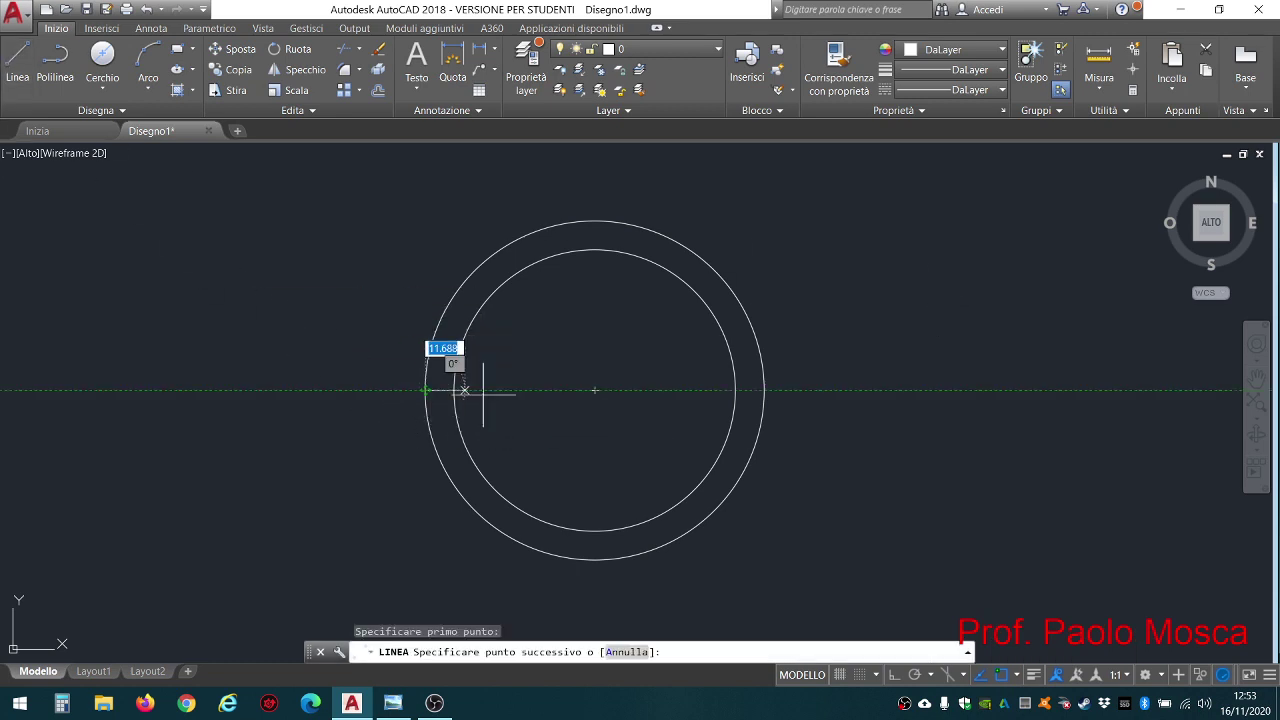
left_click(763, 390)
key("Escape")
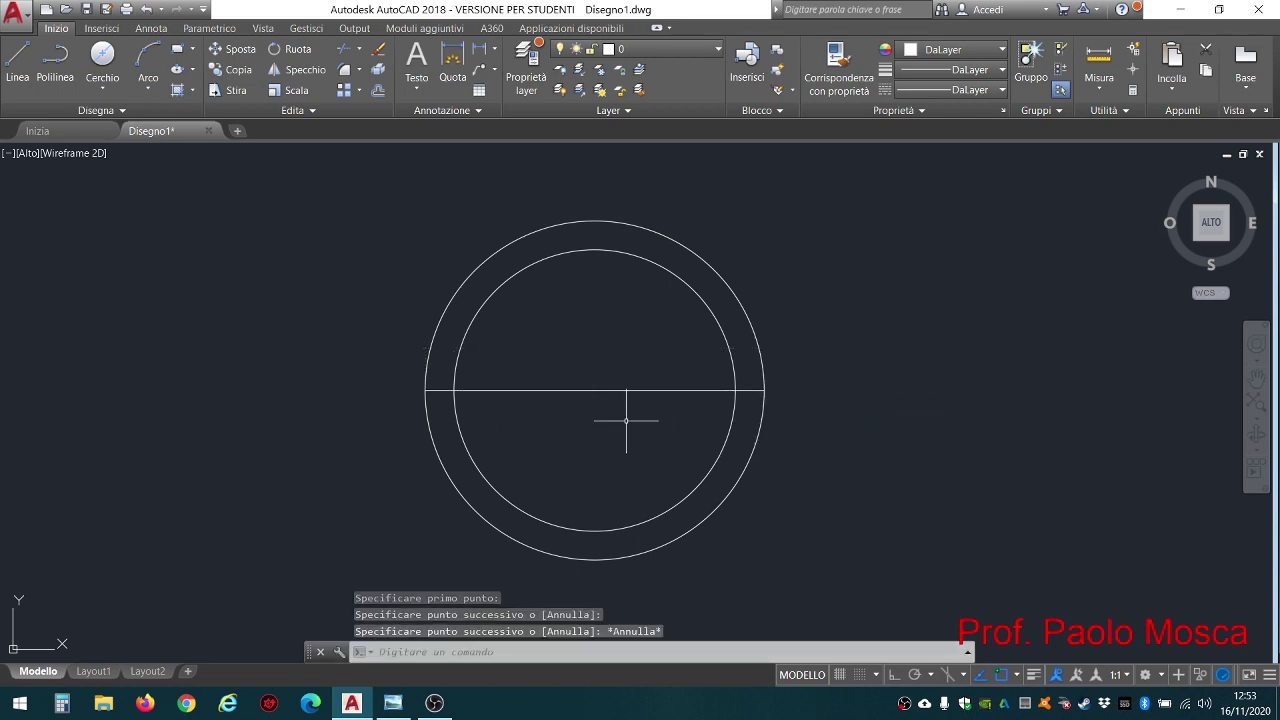
Cancel an unfinished offset and bring up the logo reference image
left_click(377, 92)
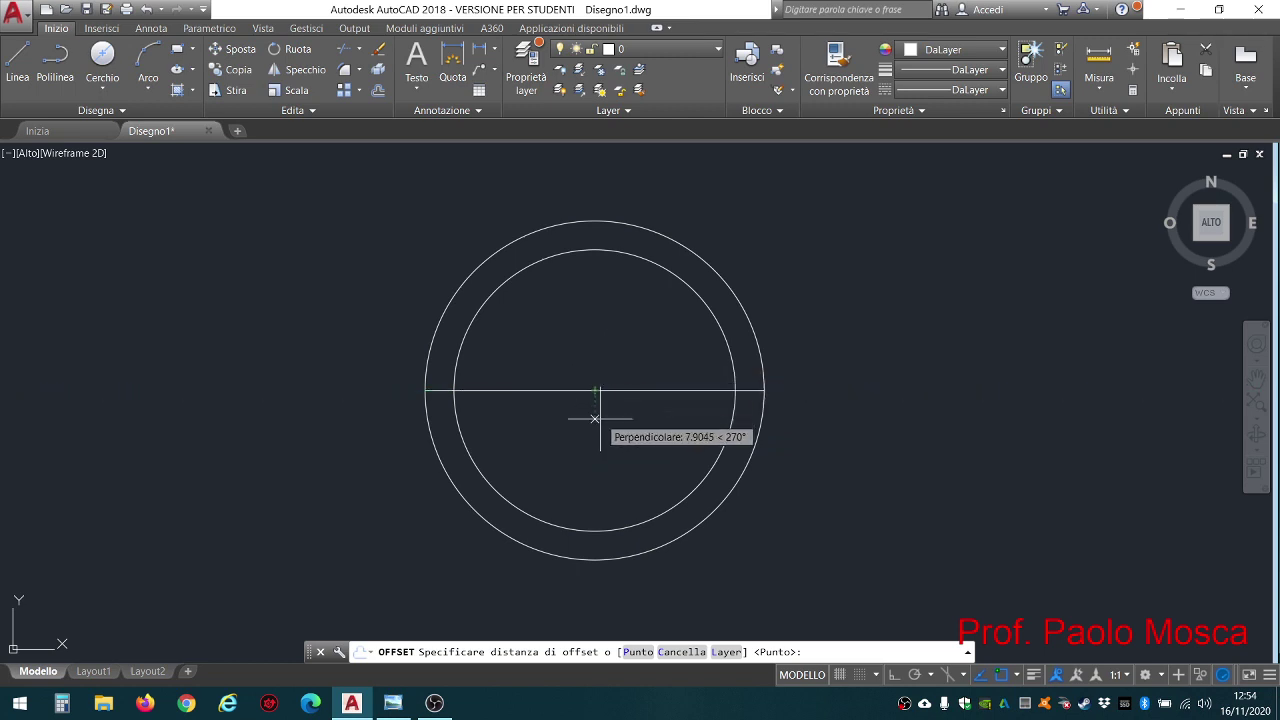
key("Escape")
key("Escape")
key("Escape")
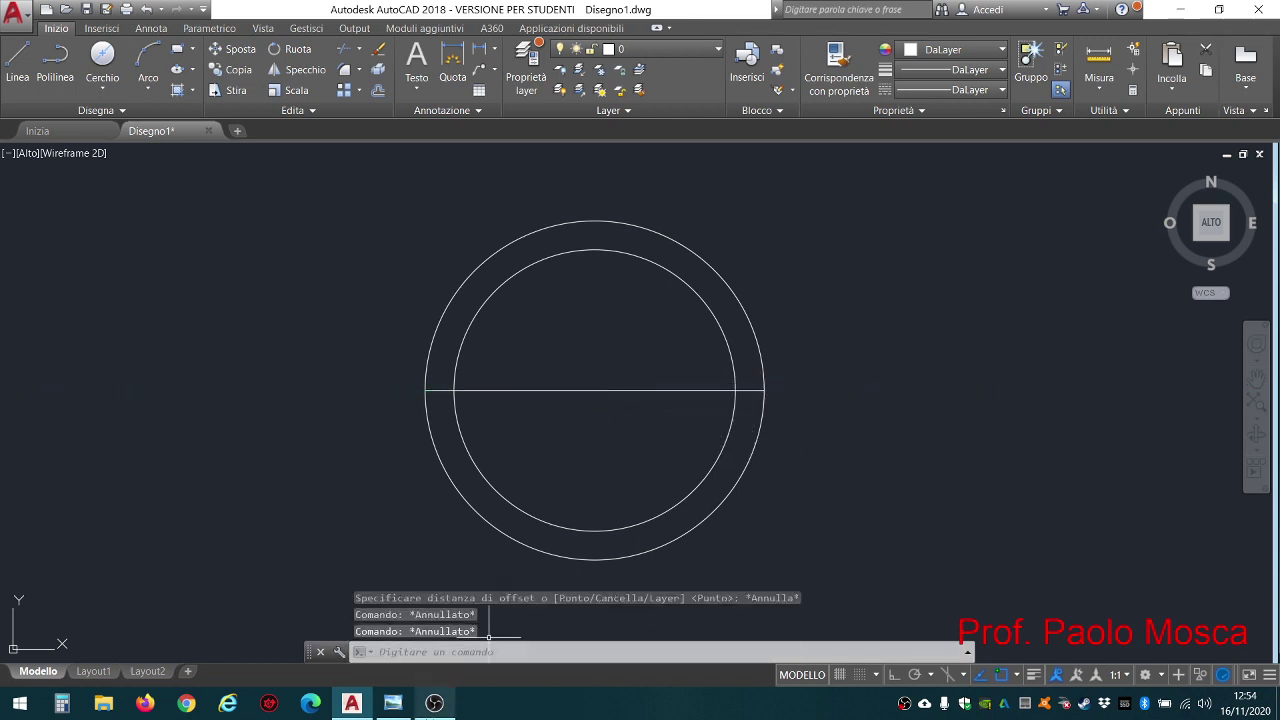
left_click(392, 703)
scroll(647, 425, "up", 1)
Zoom into the logo reference image to read its dimensions, then zoom back out
scroll(631, 372, "up", 1)
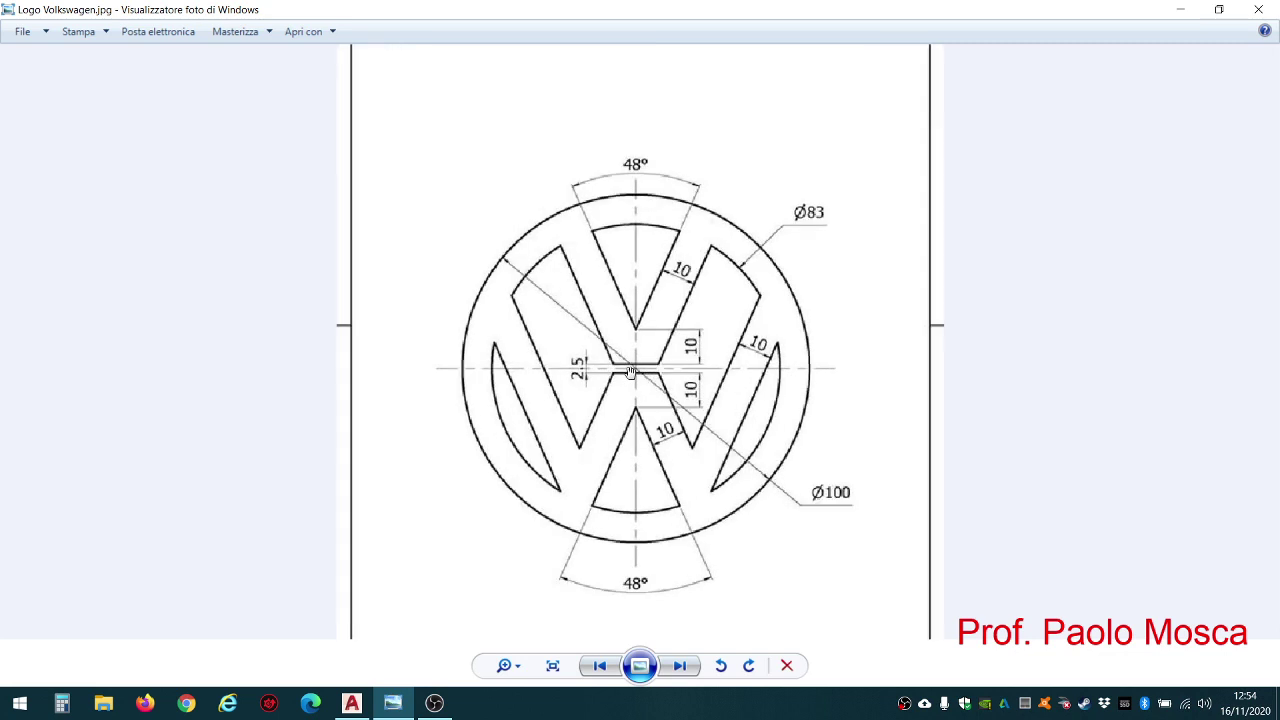
scroll(631, 372, "up", 1)
scroll(631, 372, "up", 1)
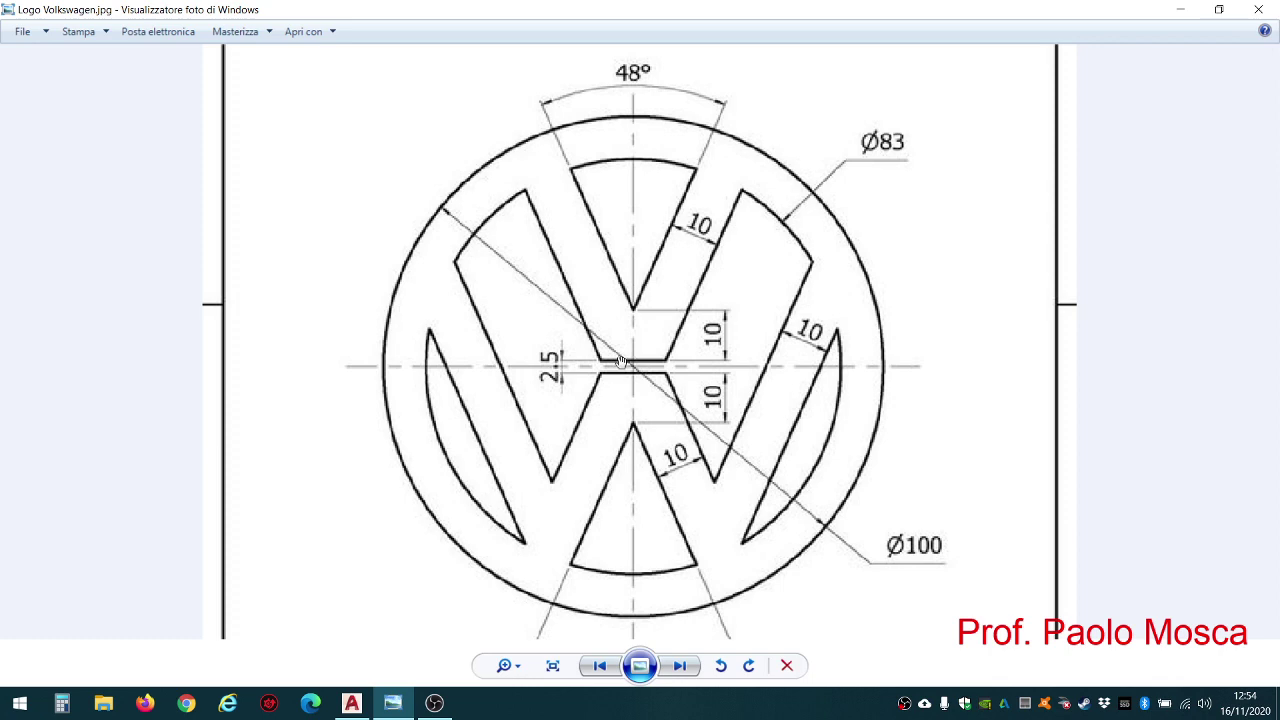
scroll(443, 660, "down", 2)
Offset the horizontal line 1.25 above and 1.25 below itself
left_click(351, 703)
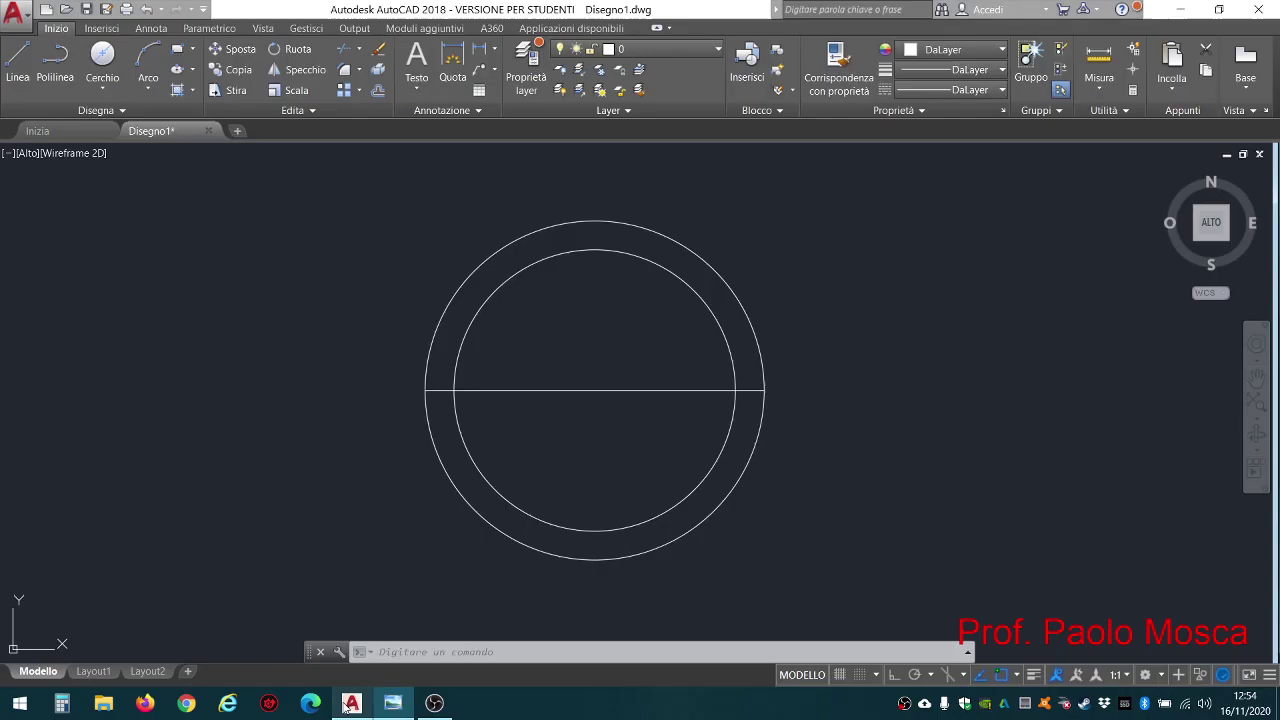
left_click(378, 91)
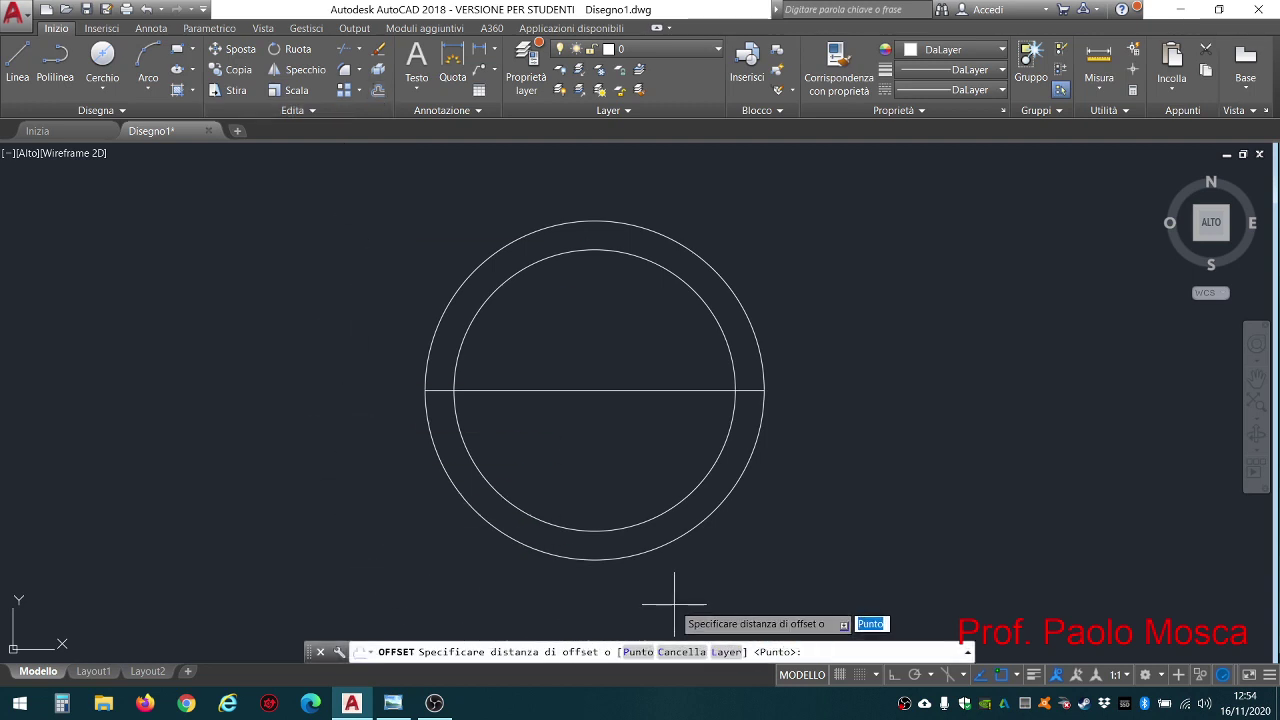
type("1.25")
key("Return")
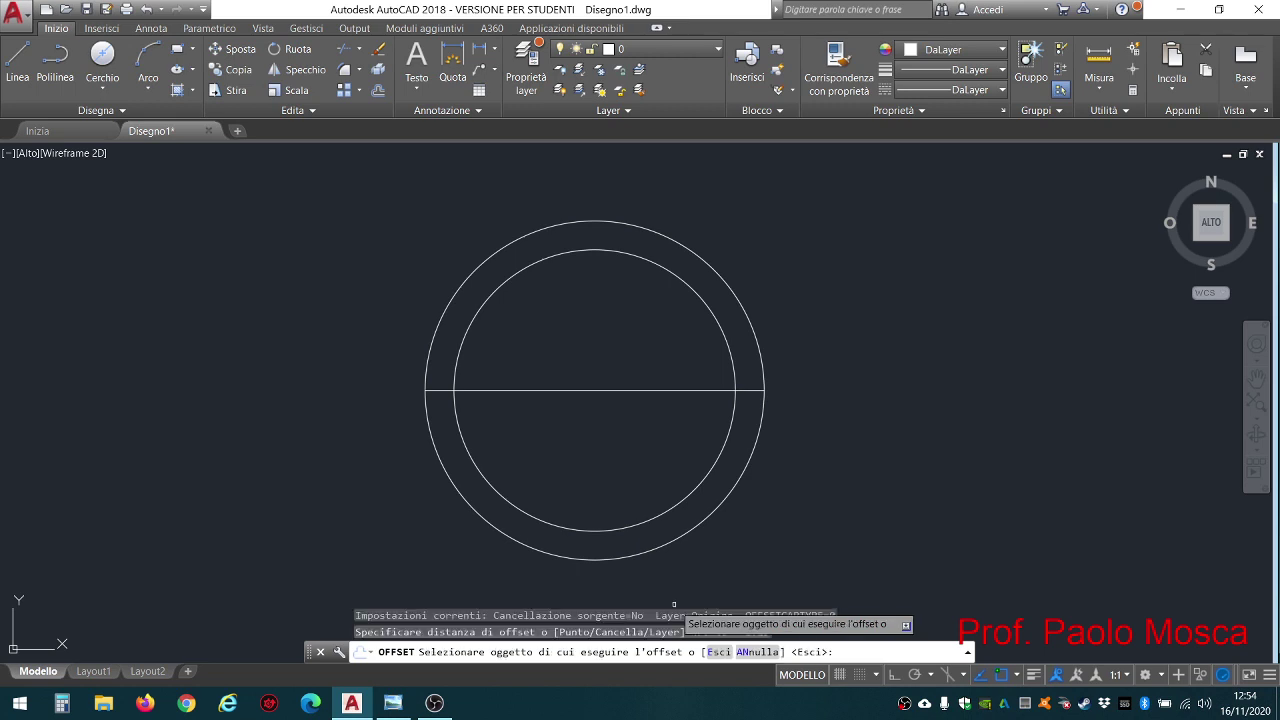
left_click(590, 390)
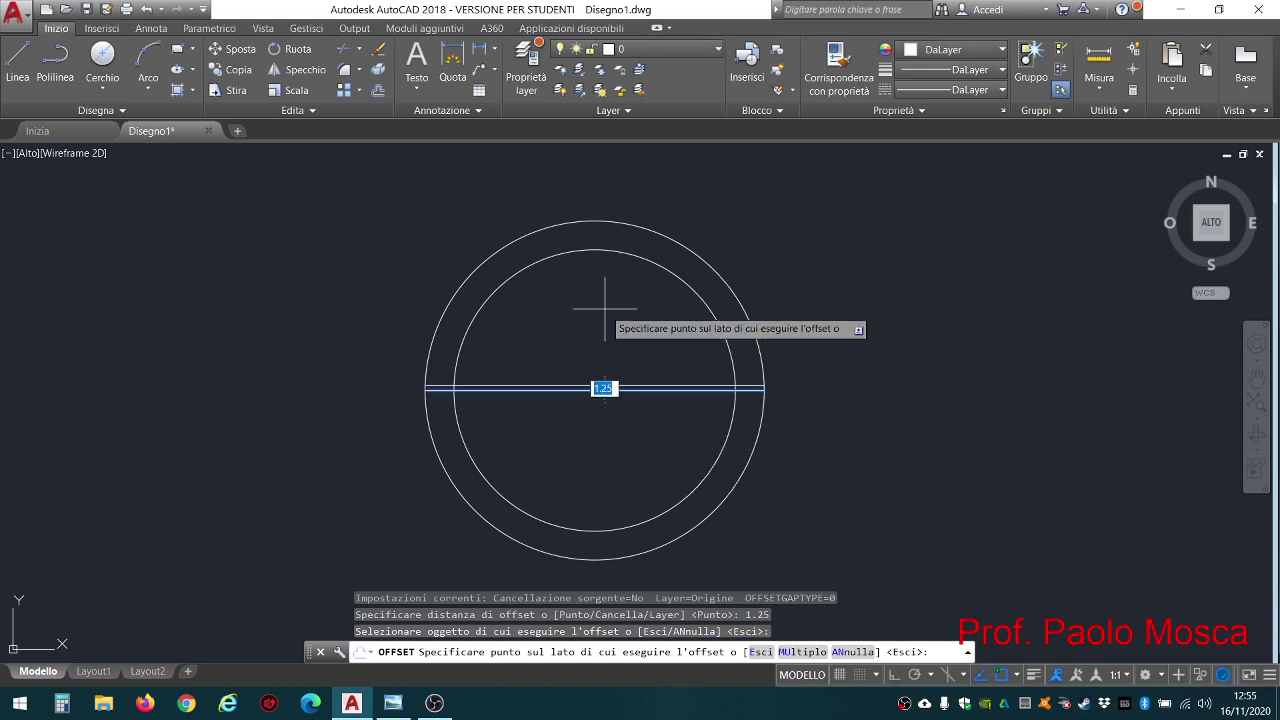
left_click(604, 308)
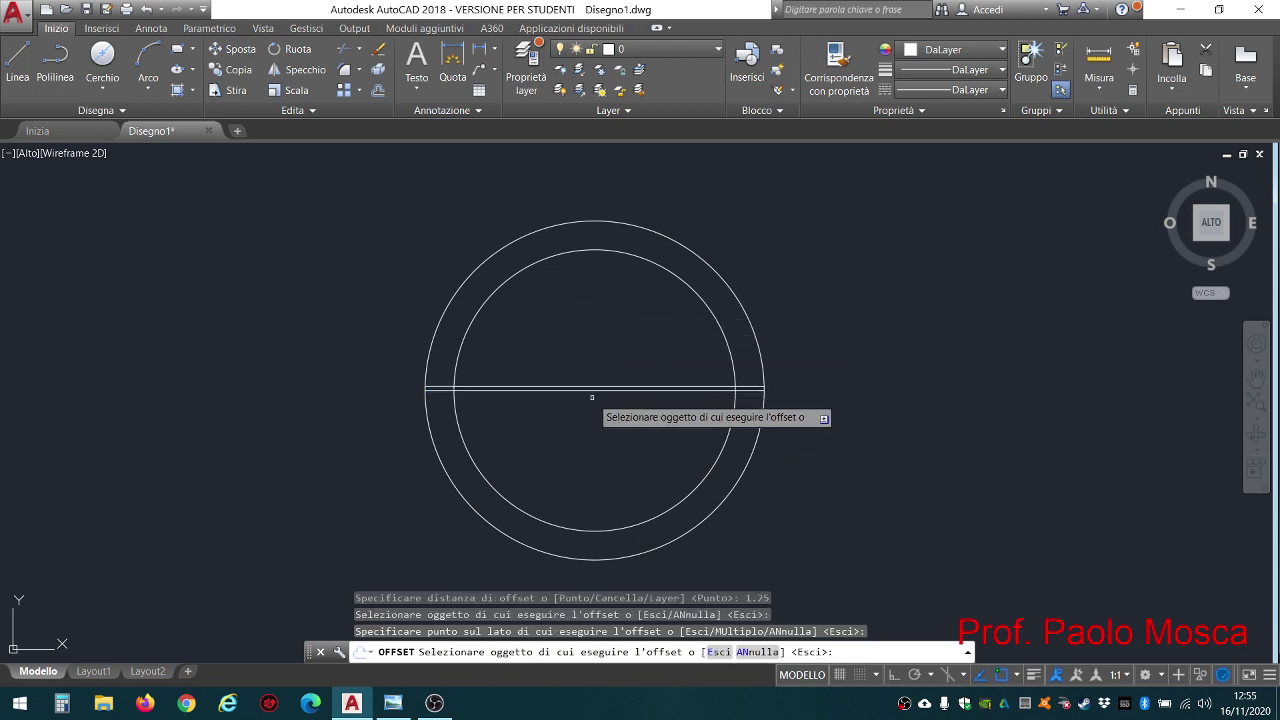
scroll(591, 390, "up", 2)
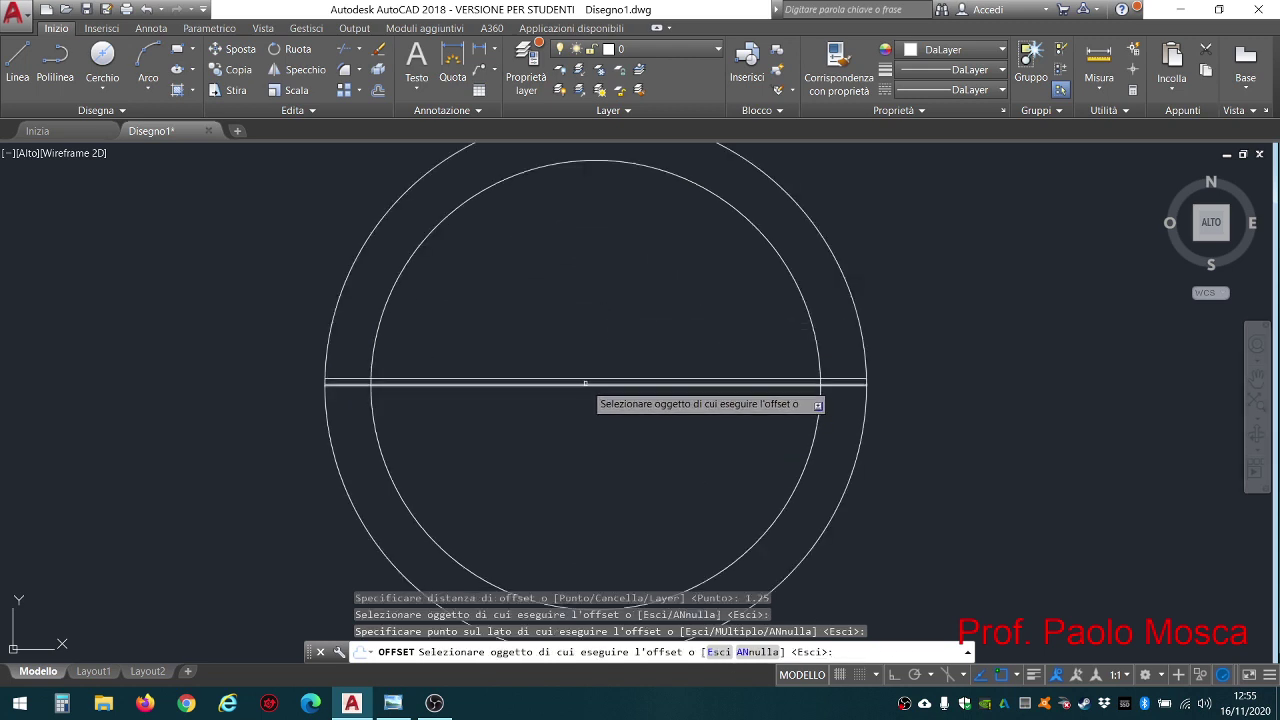
left_click(591, 383)
left_click(587, 479)
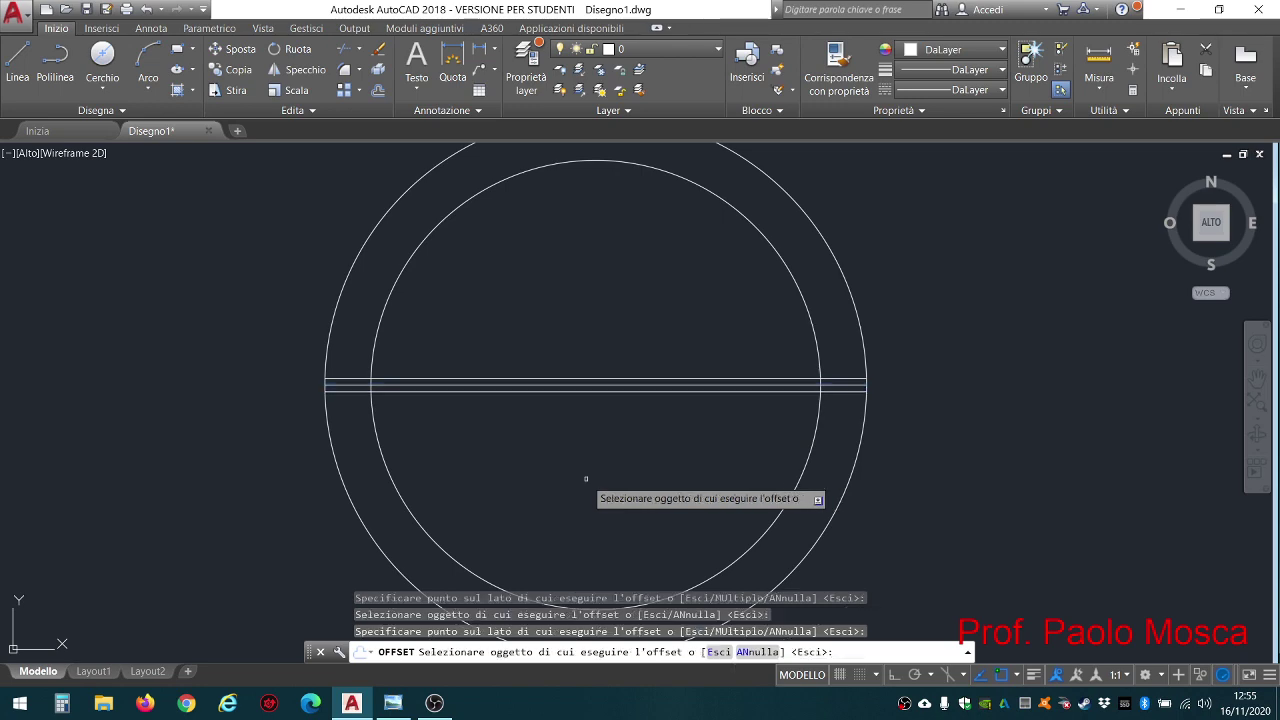
scroll(612, 481, "down", 2)
key("Escape")
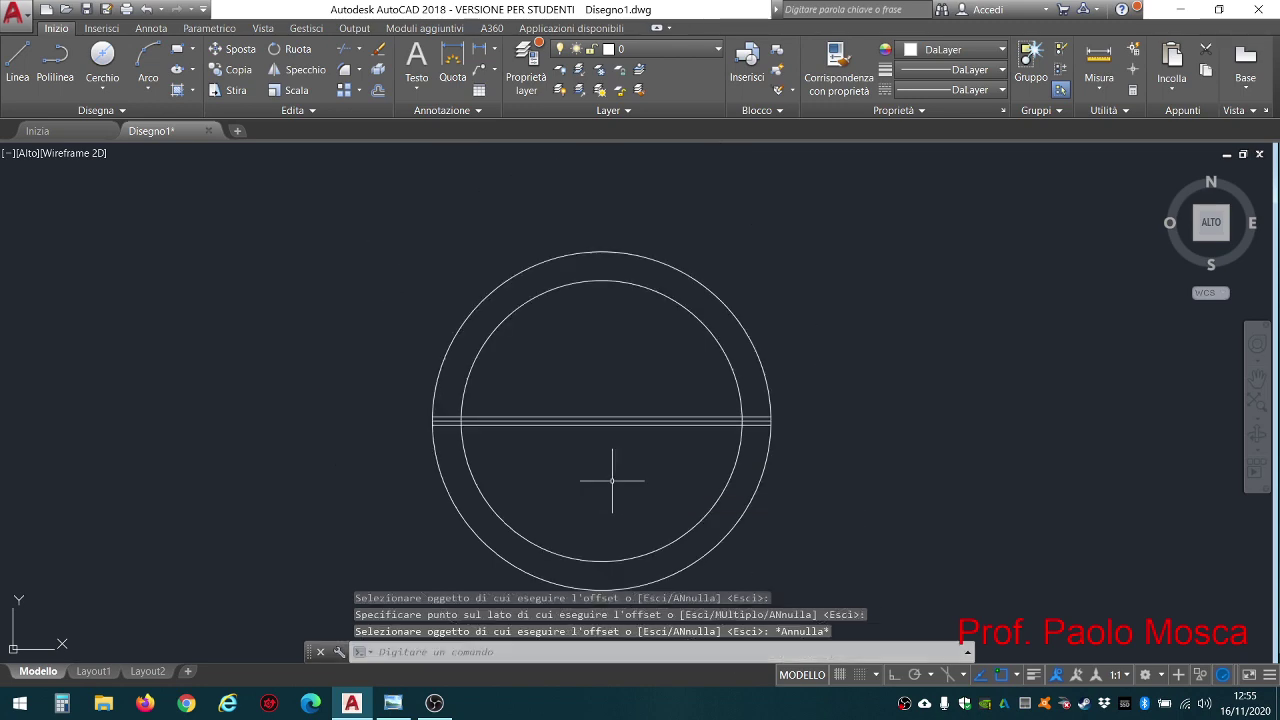
Erase the original middle line and glance at the logo reference again
left_click(437, 703)
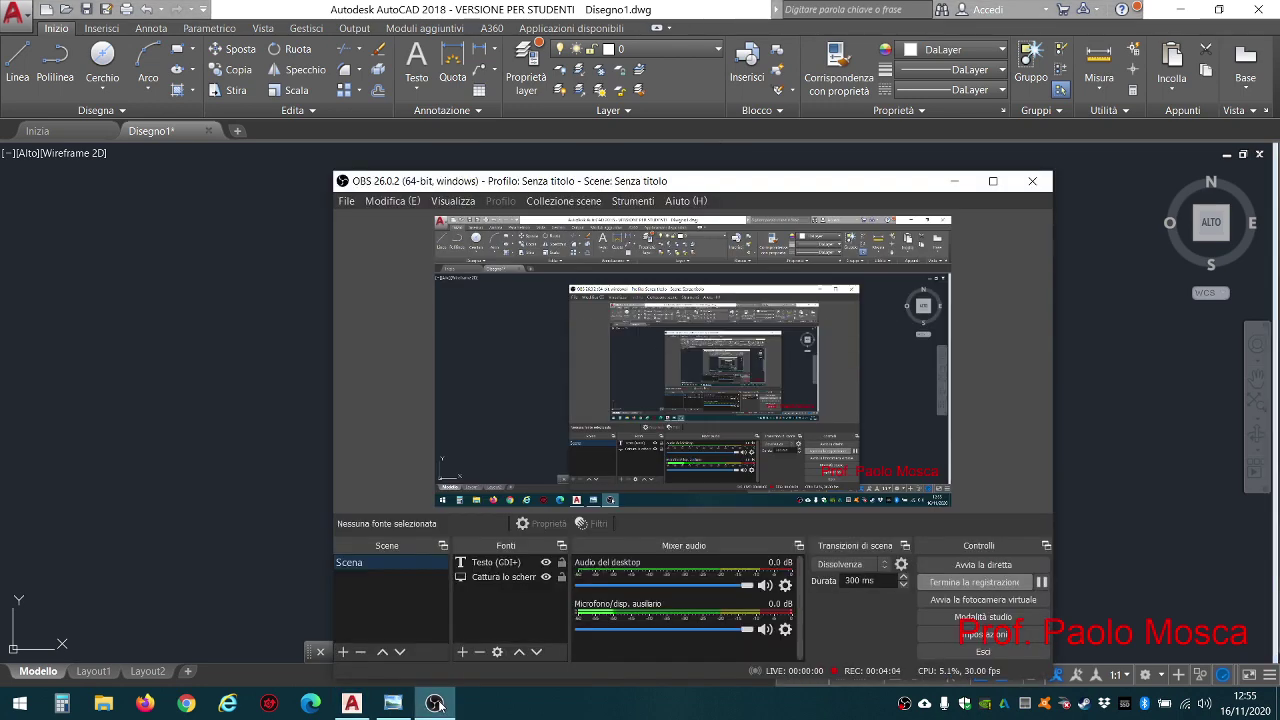
left_click(437, 703)
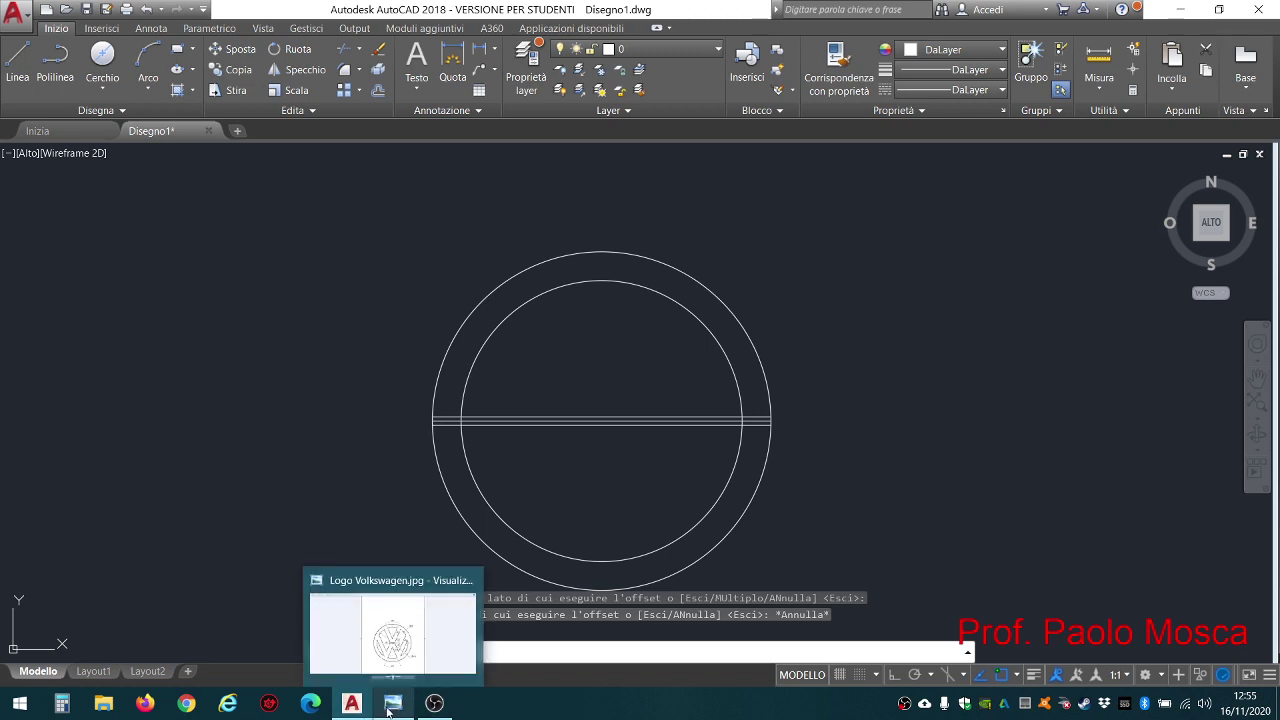
scroll(623, 426, "up", 3)
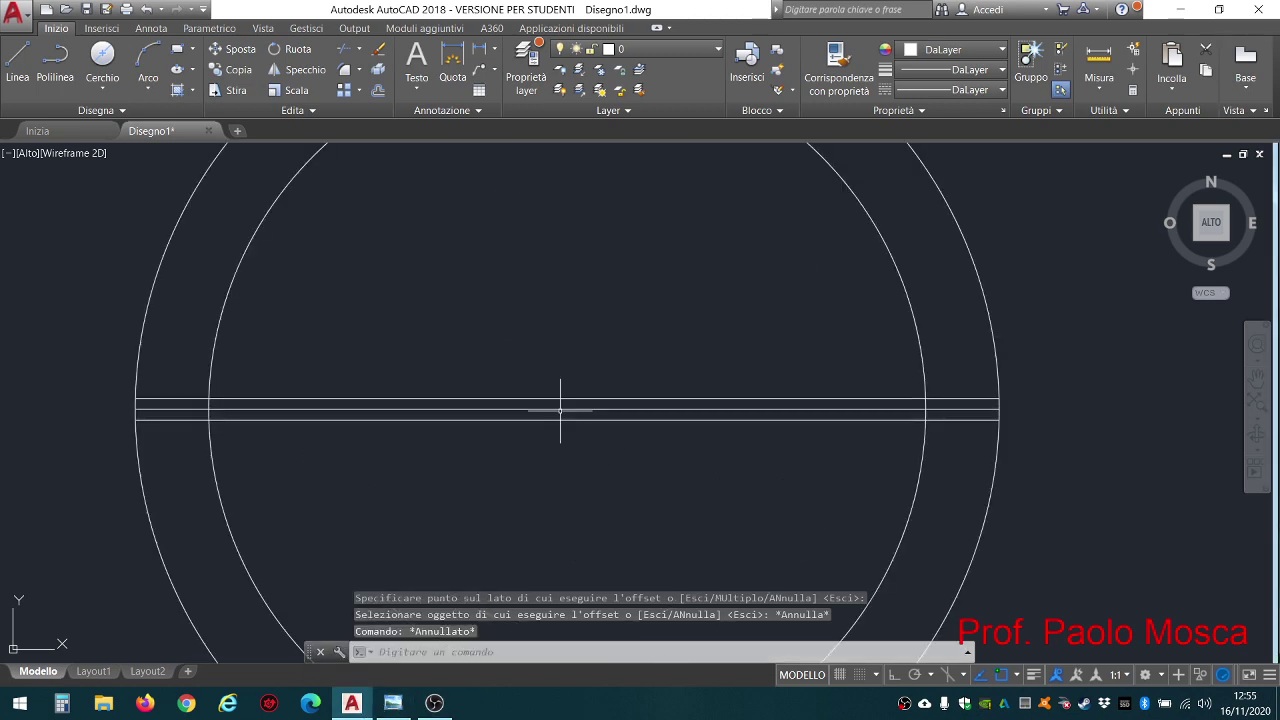
left_click(565, 408)
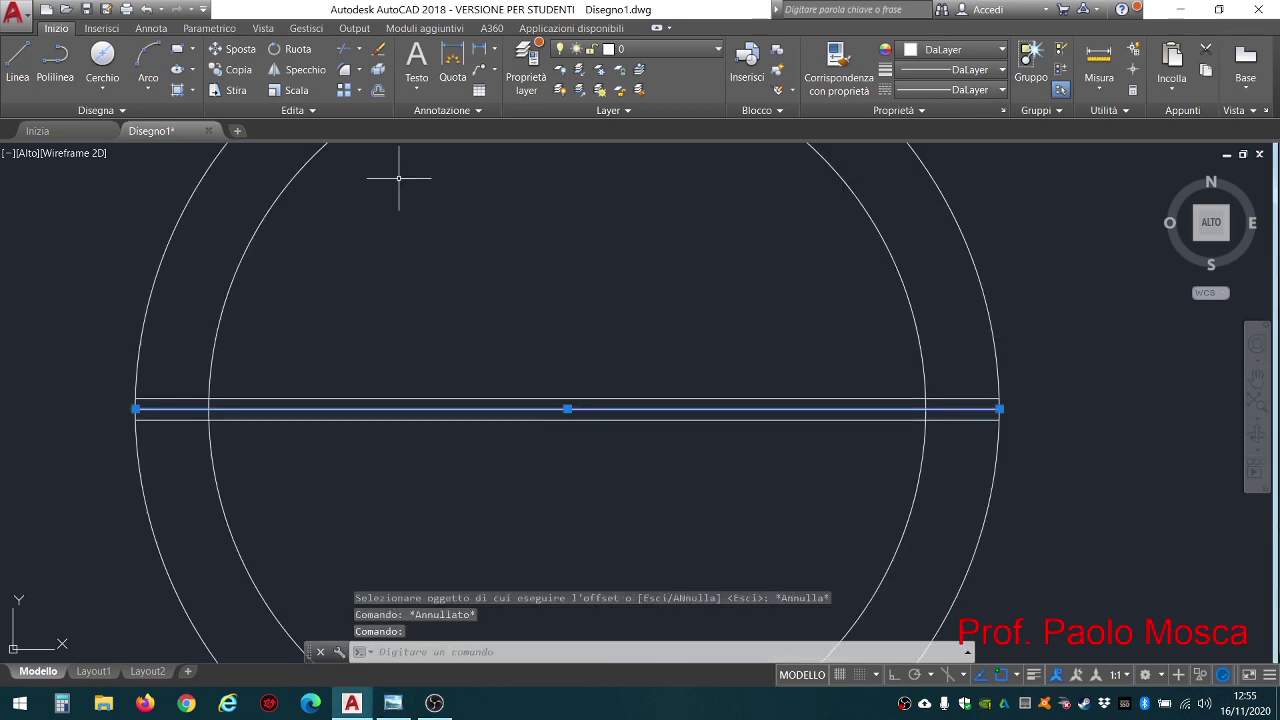
left_click(377, 50)
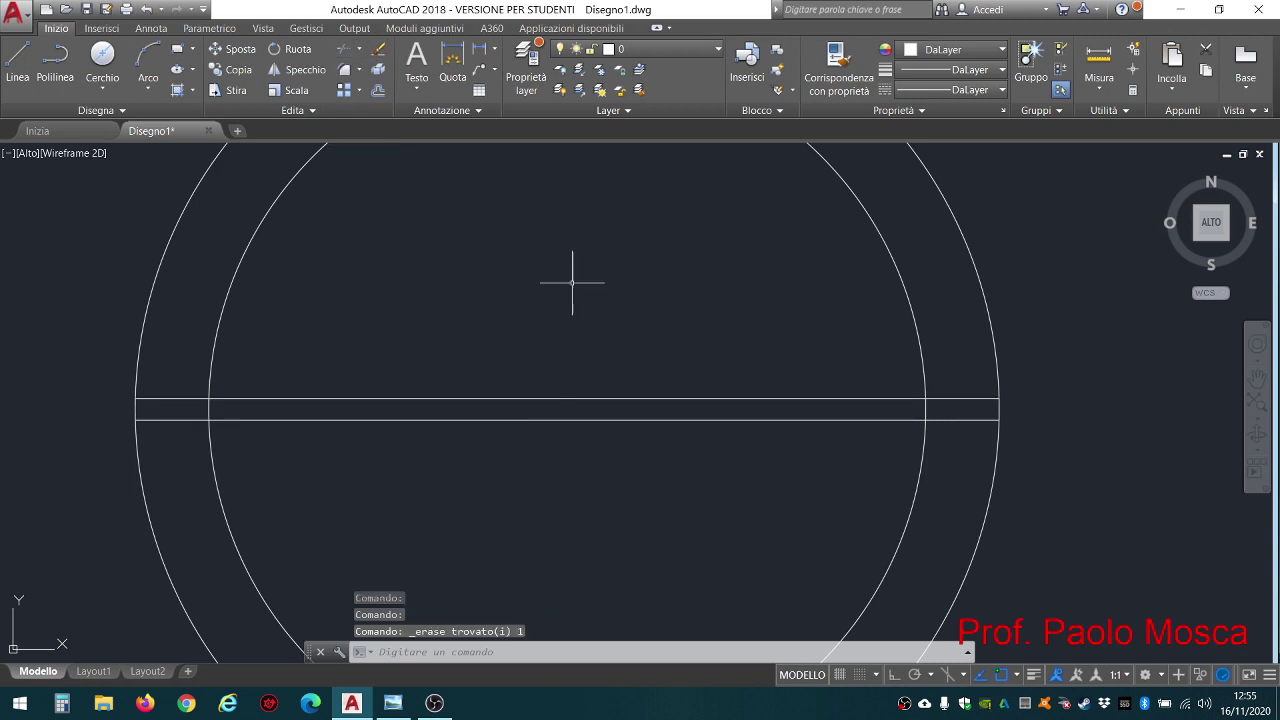
scroll(580, 277, "down", 2)
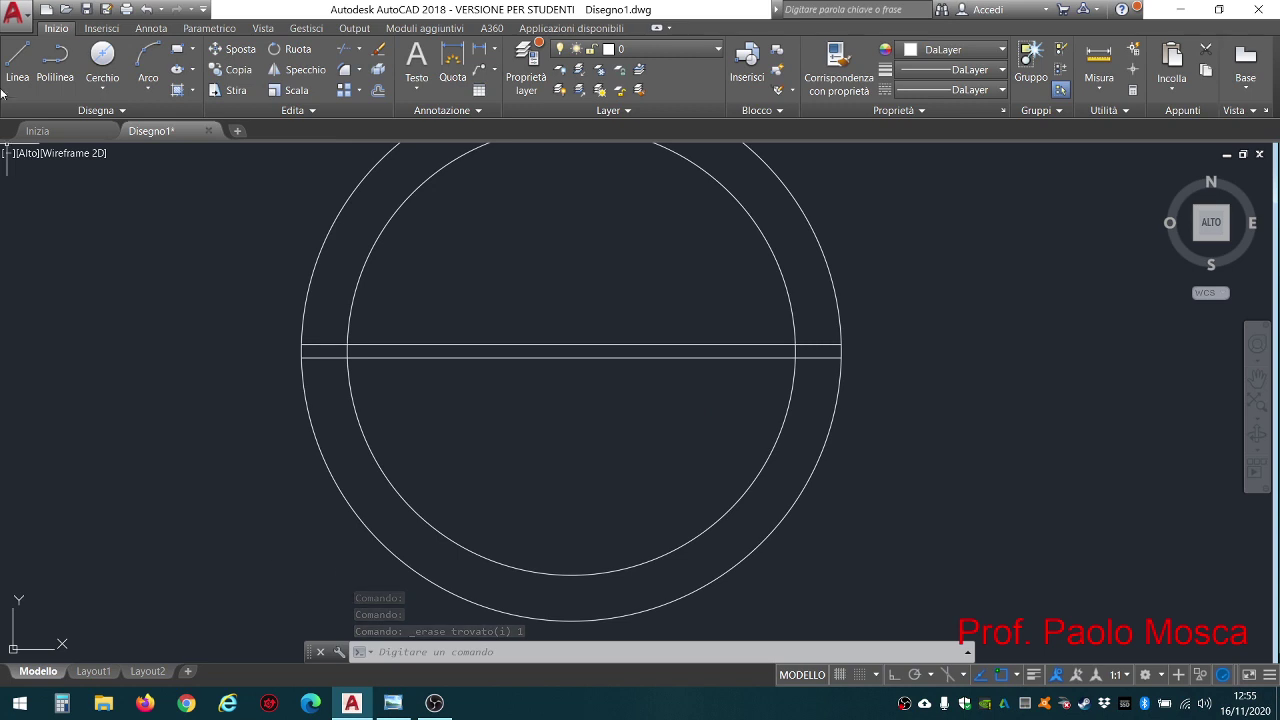
left_click(392, 703)
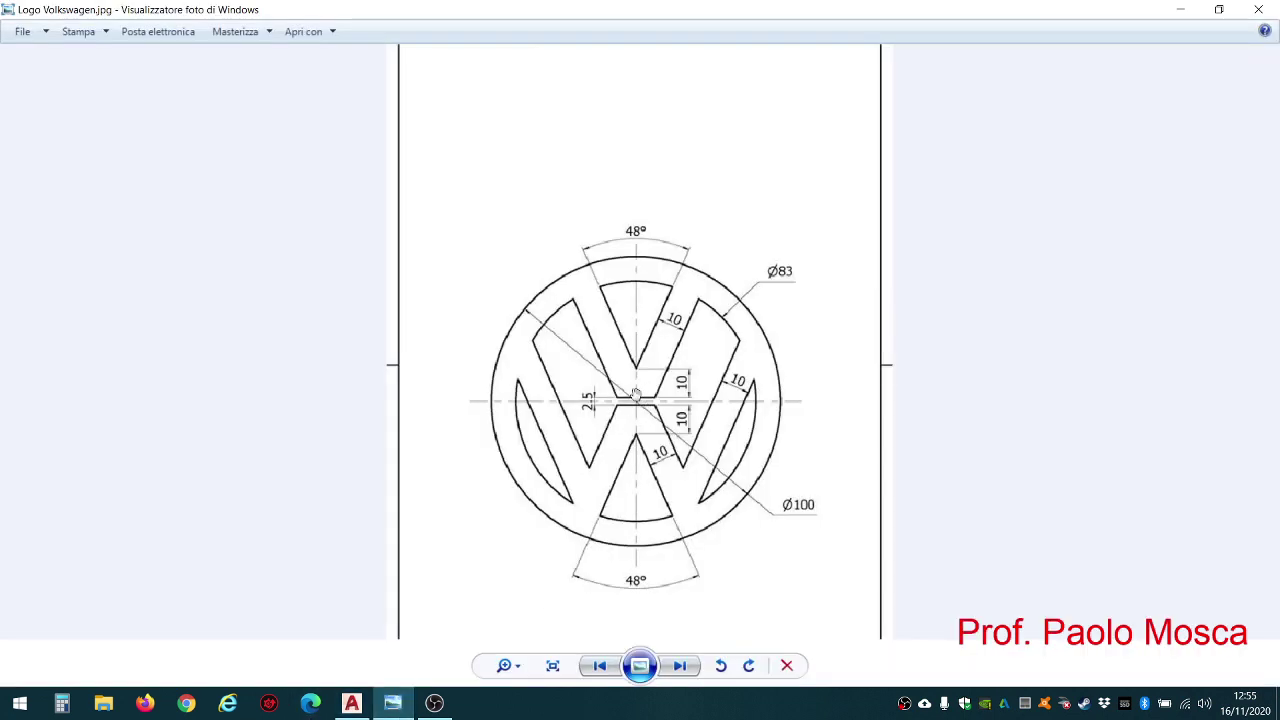
left_click(352, 703)
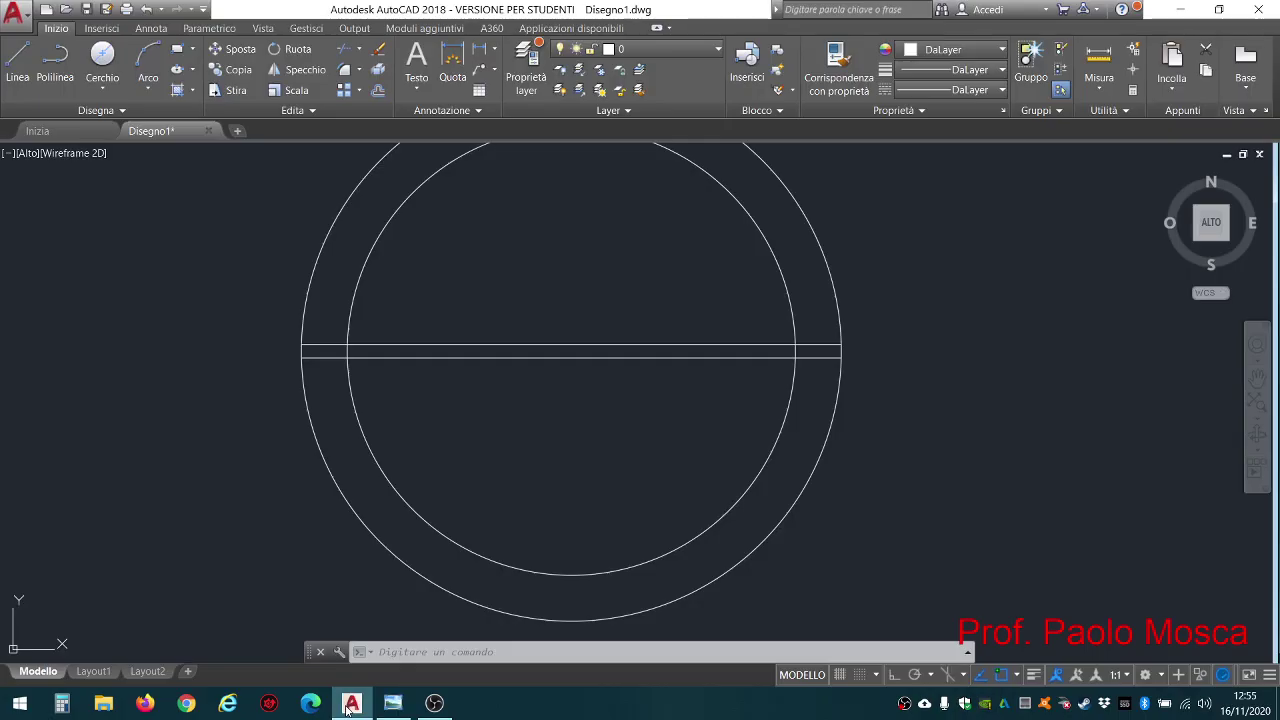
With Ortho on, draw a 10-unit vertical line up from the upper line's midpoint
left_click(17, 62)
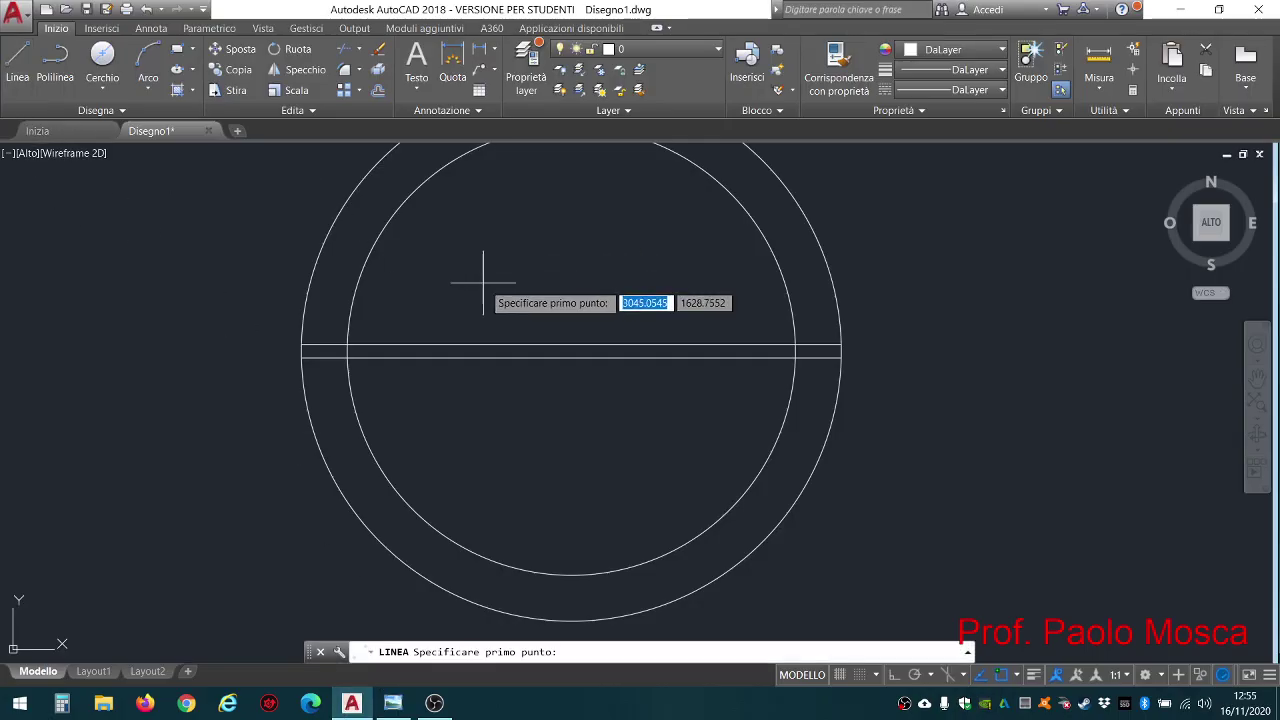
left_click(573, 342)
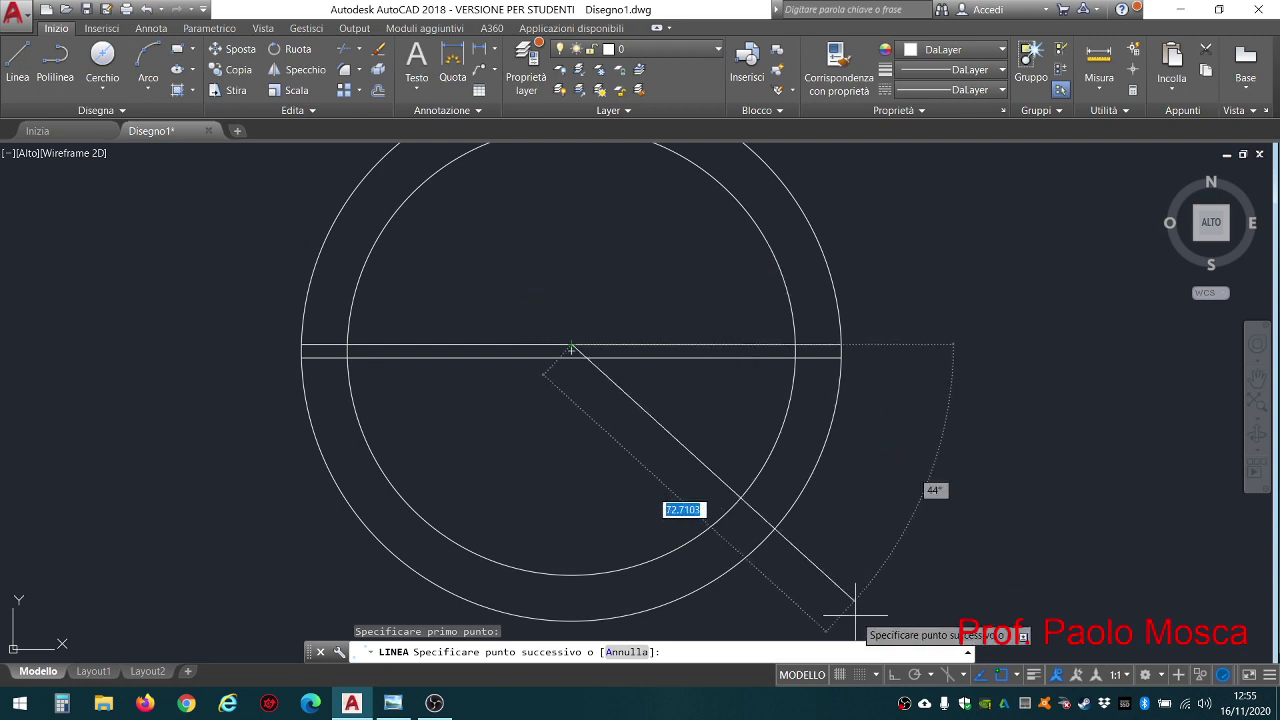
left_click(896, 677)
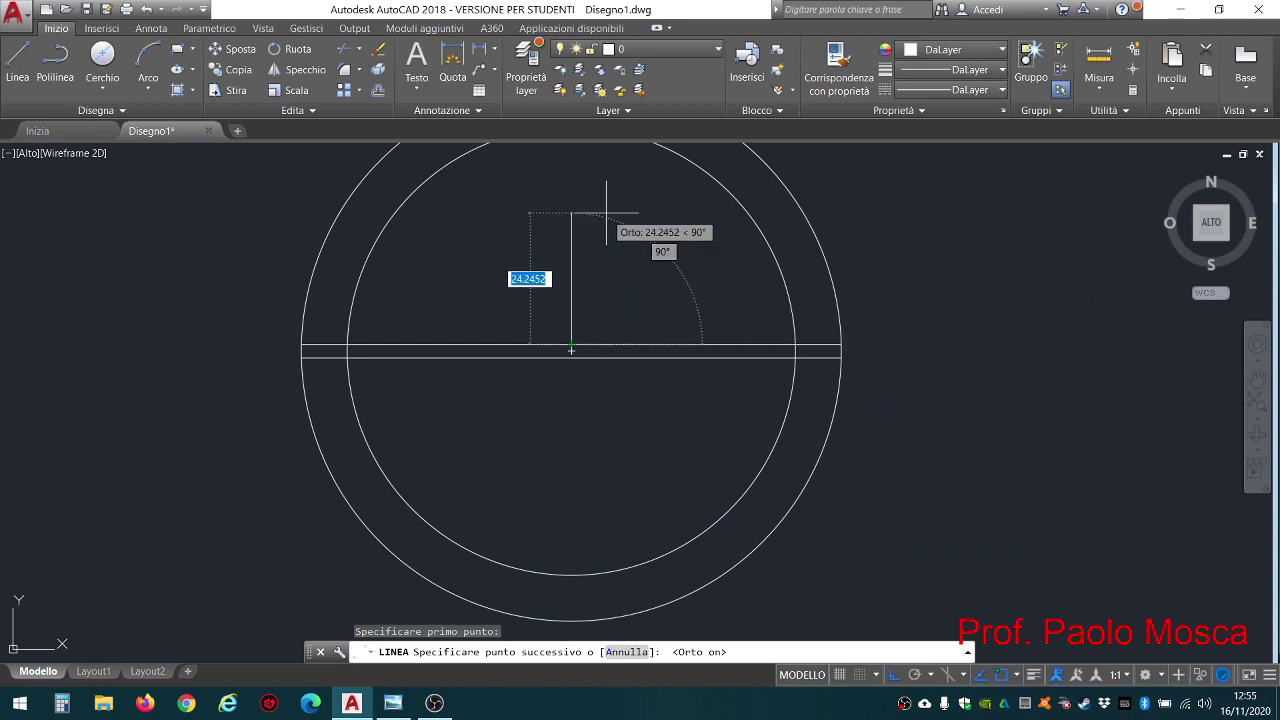
type("10")
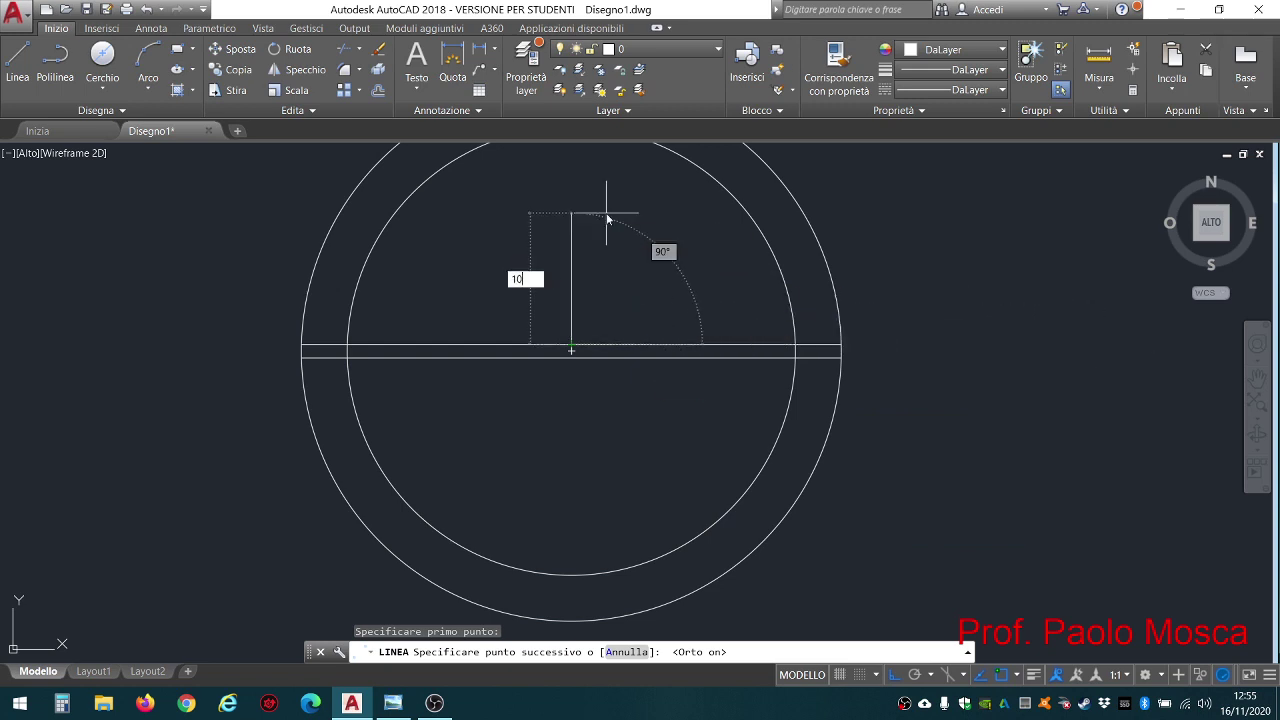
key("Return")
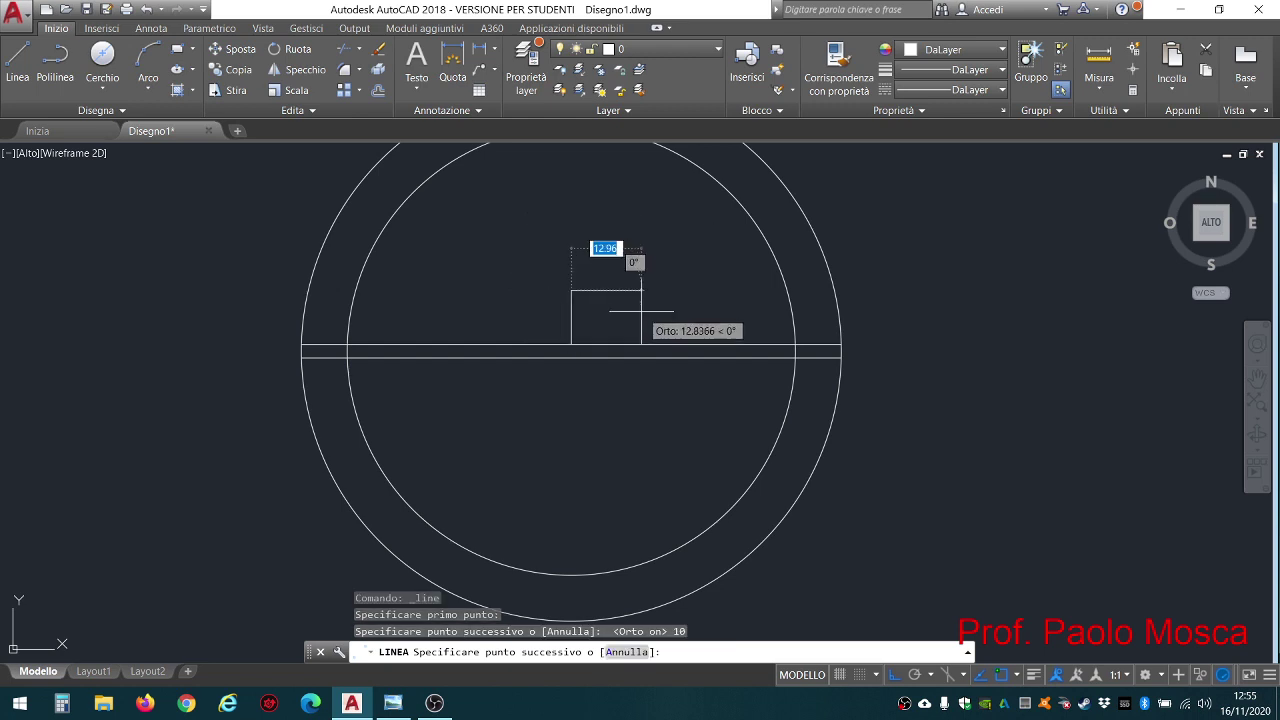
key("Escape")
scroll(598, 297, "up", 2)
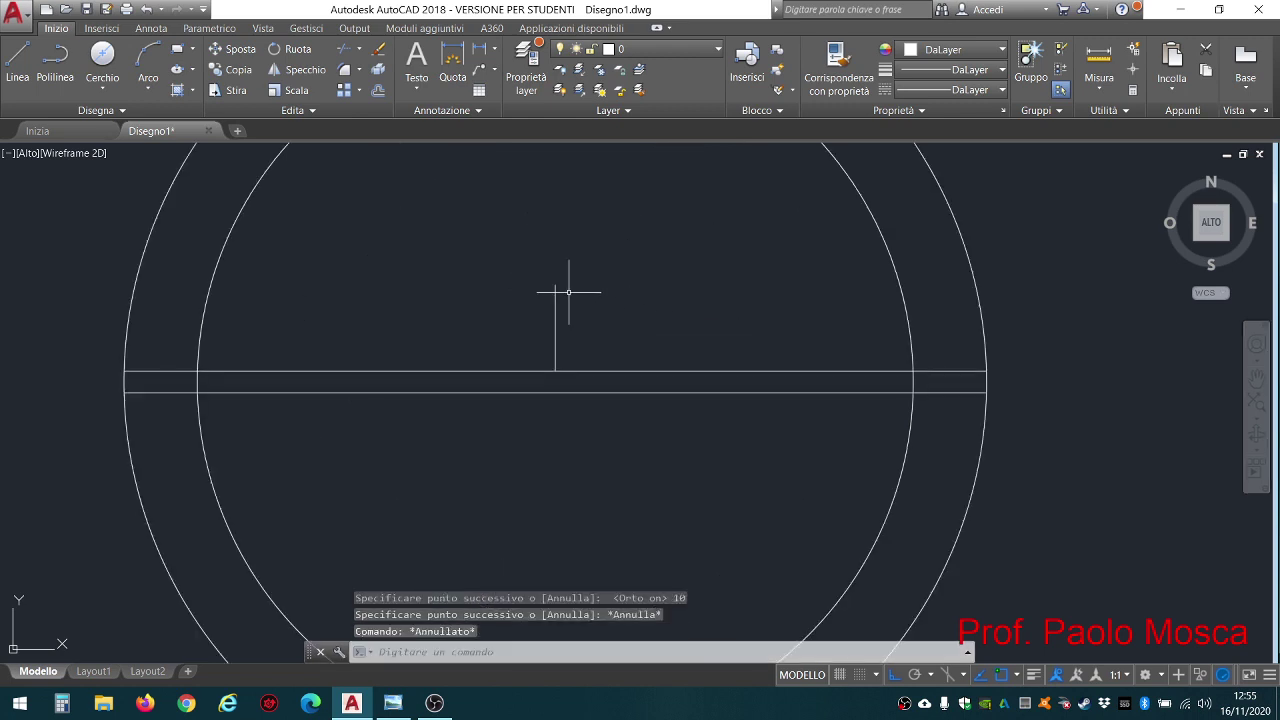
scroll(626, 268, "down", 2)
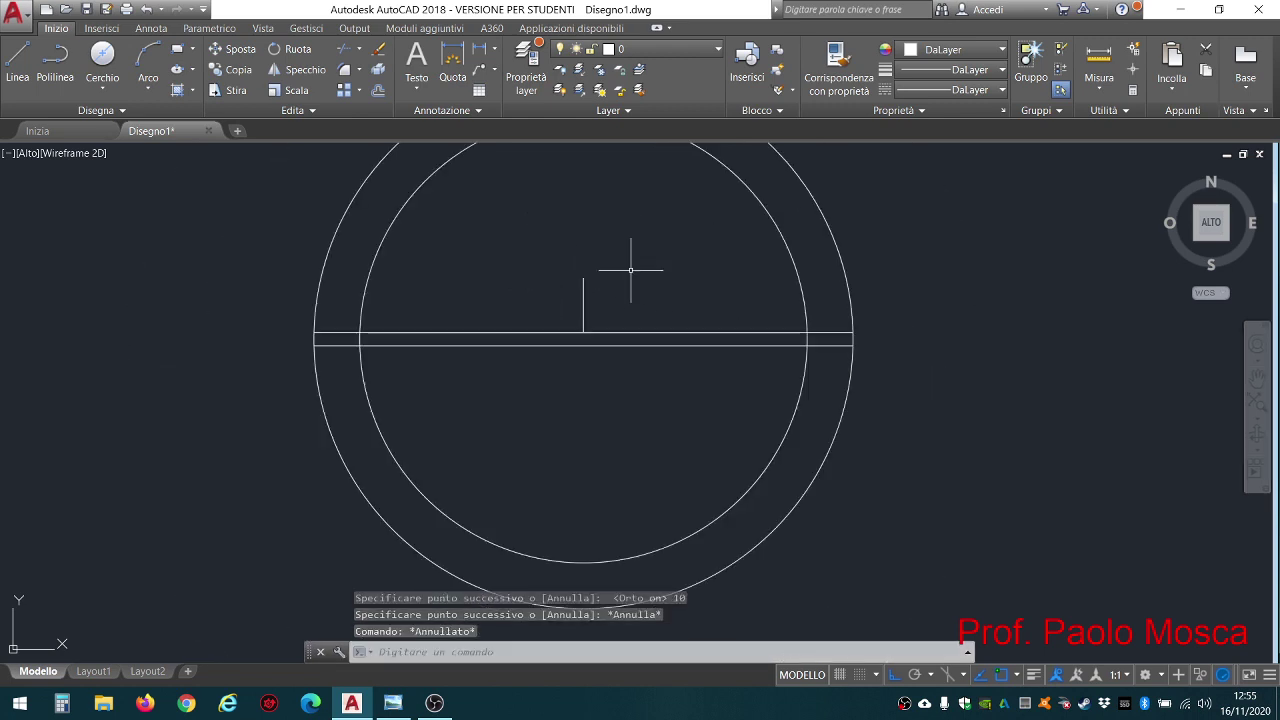
middle_click_drag(623, 271, 610, 380)
Check the logo dimensions in Photo Viewer, then return to the AutoCAD drawing
left_click(393, 703)
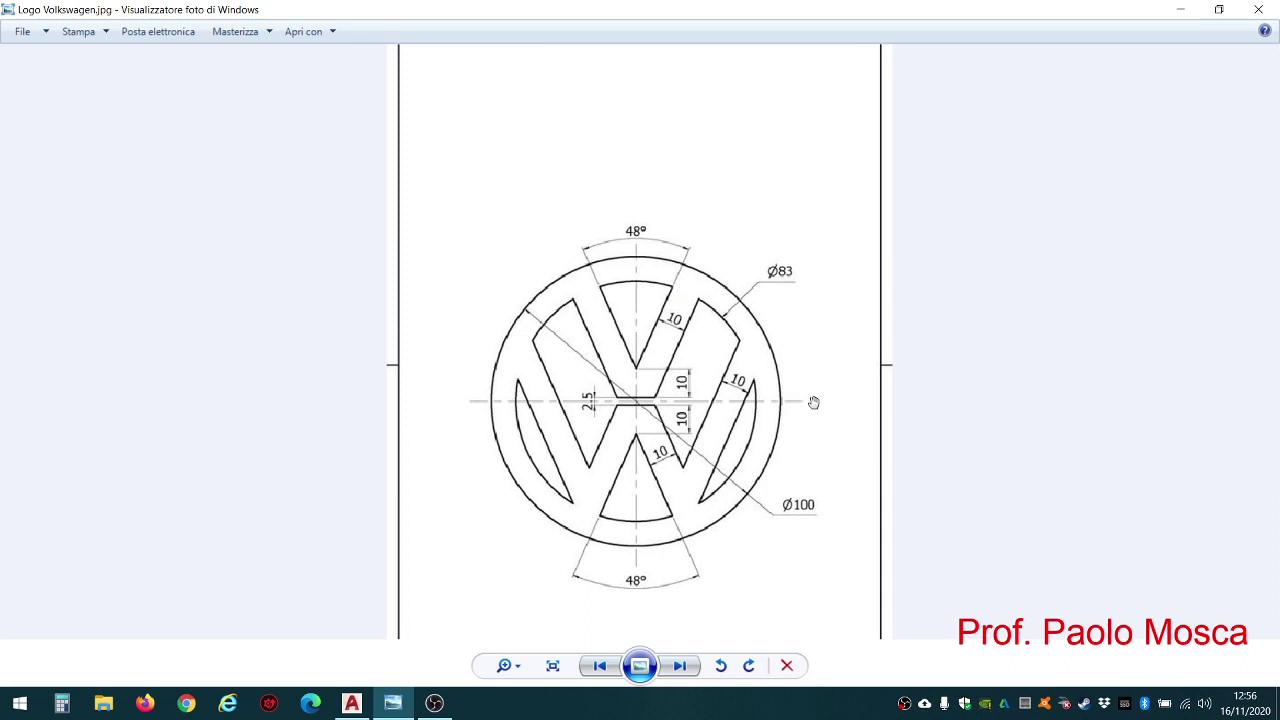
left_click(352, 704)
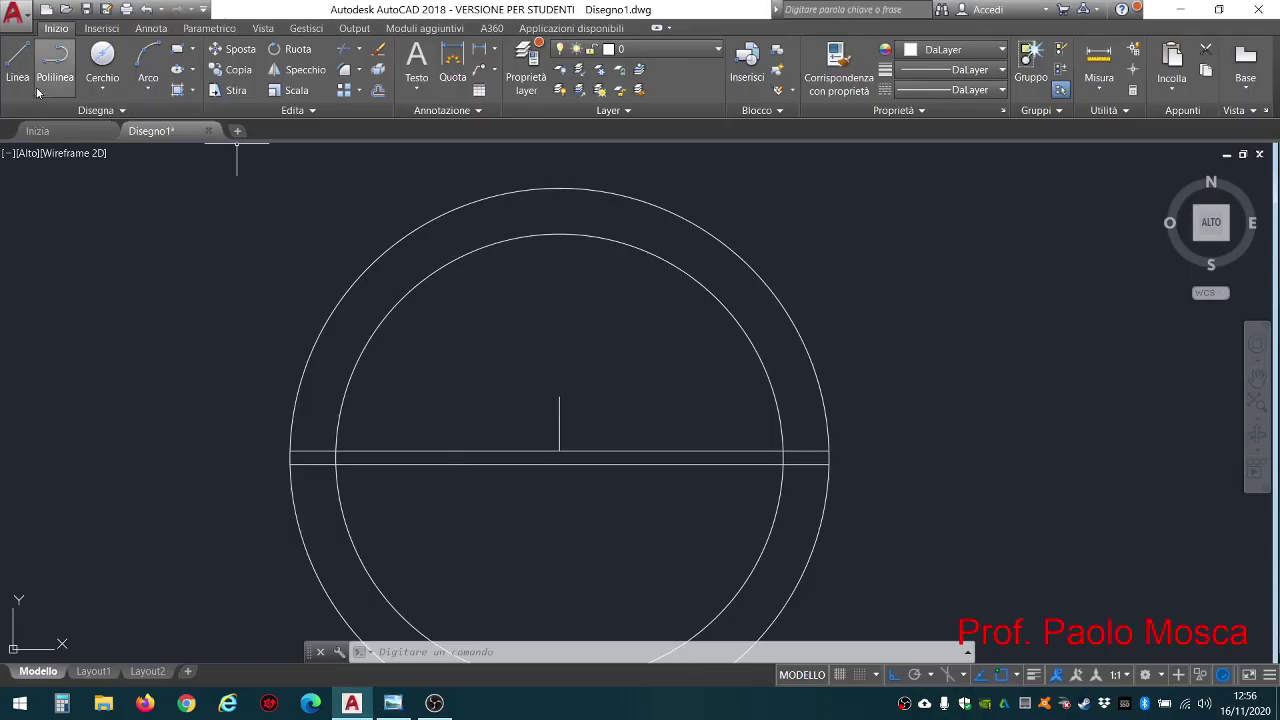
With Ortho off, draw a 50-unit line at 66° from the vertical line's top endpoint
left_click(16, 66)
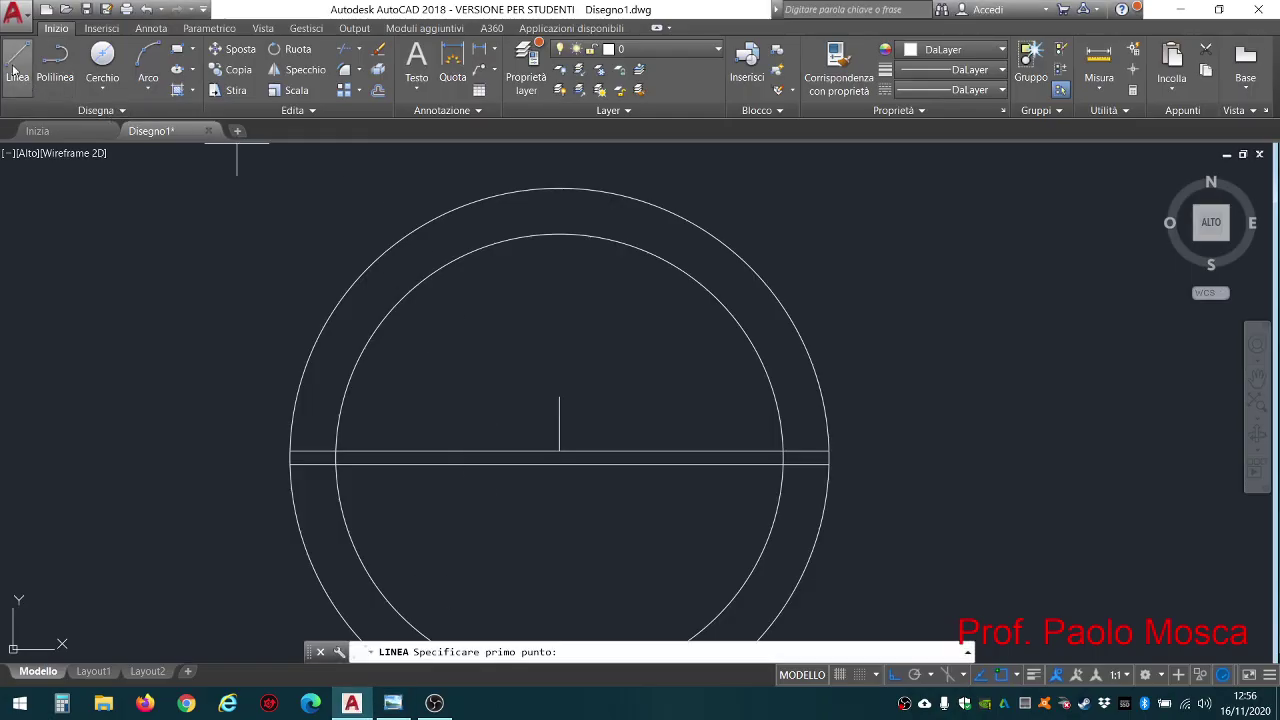
left_click(560, 397)
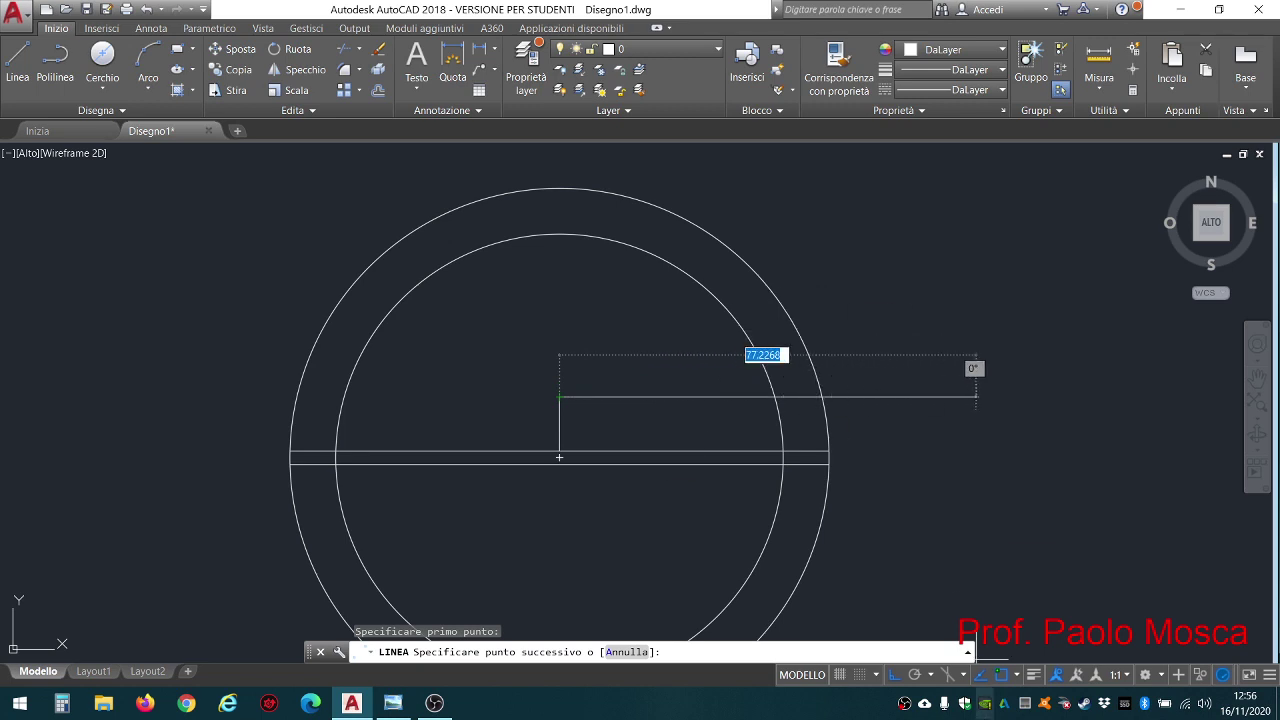
left_click(894, 674)
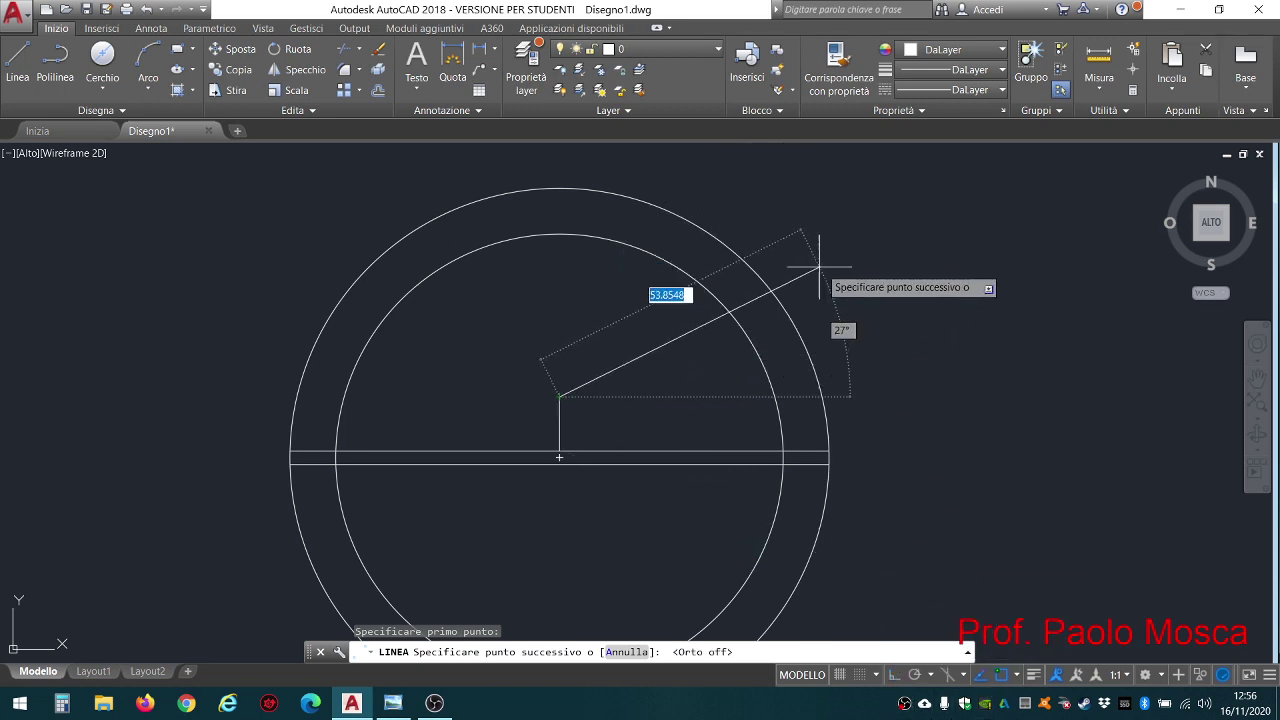
scroll(830, 212, "up", 2)
scroll(860, 250, "down", 1)
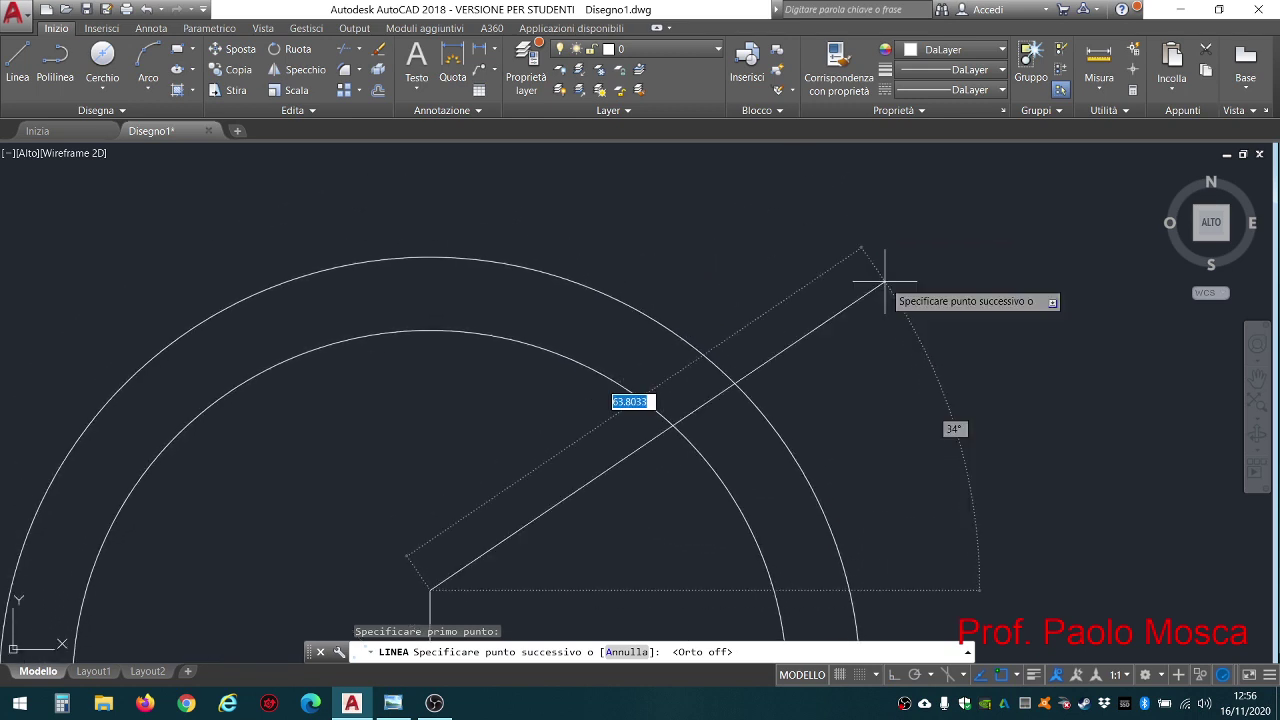
scroll(882, 272, "down", 1)
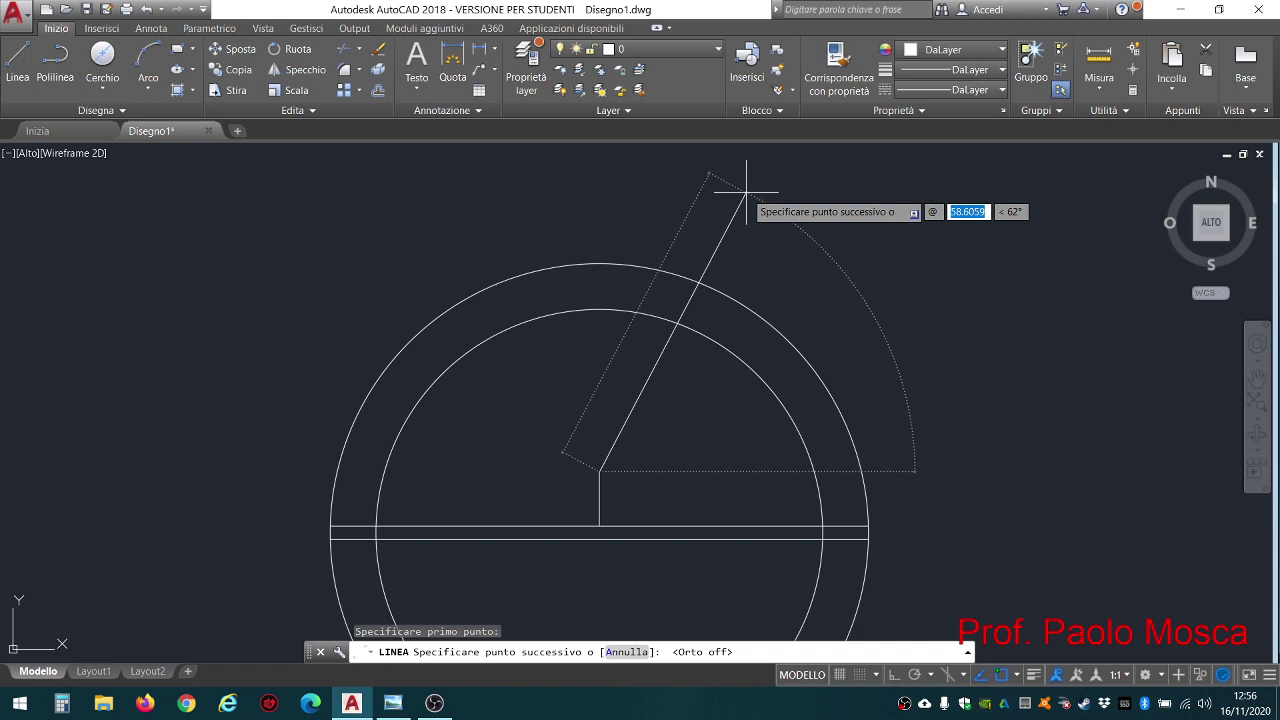
type("50")
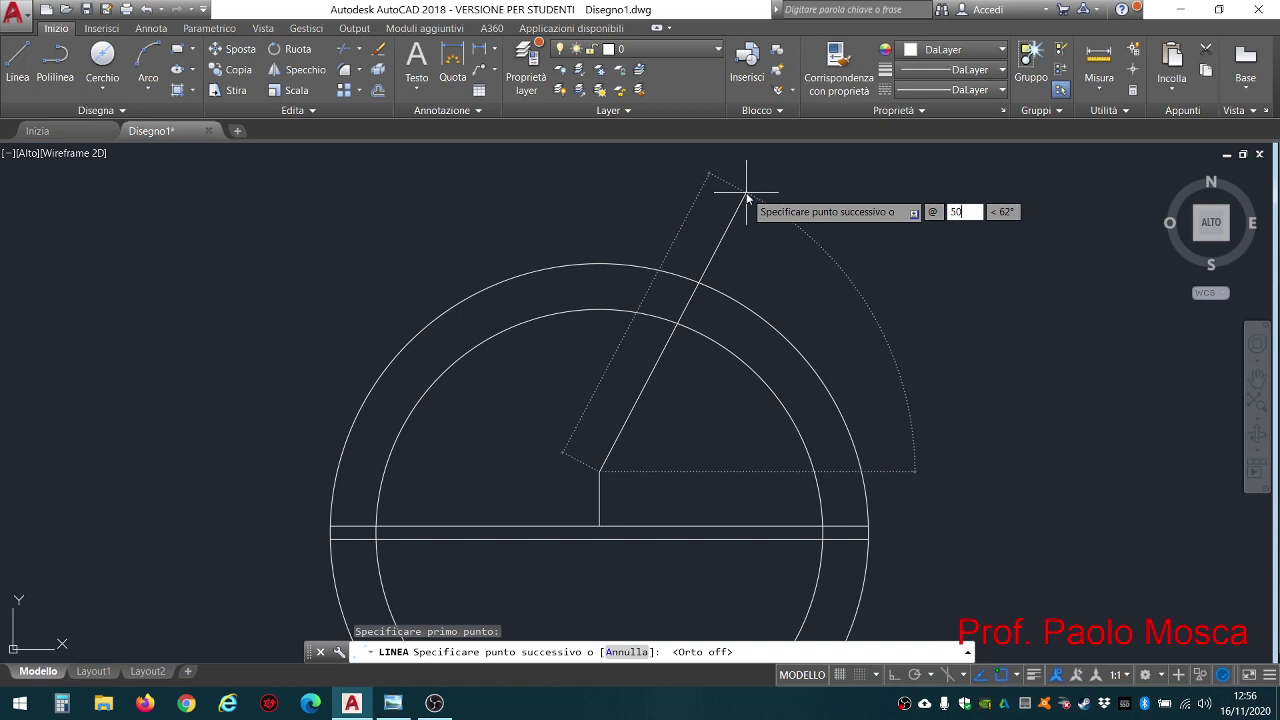
key("Tab")
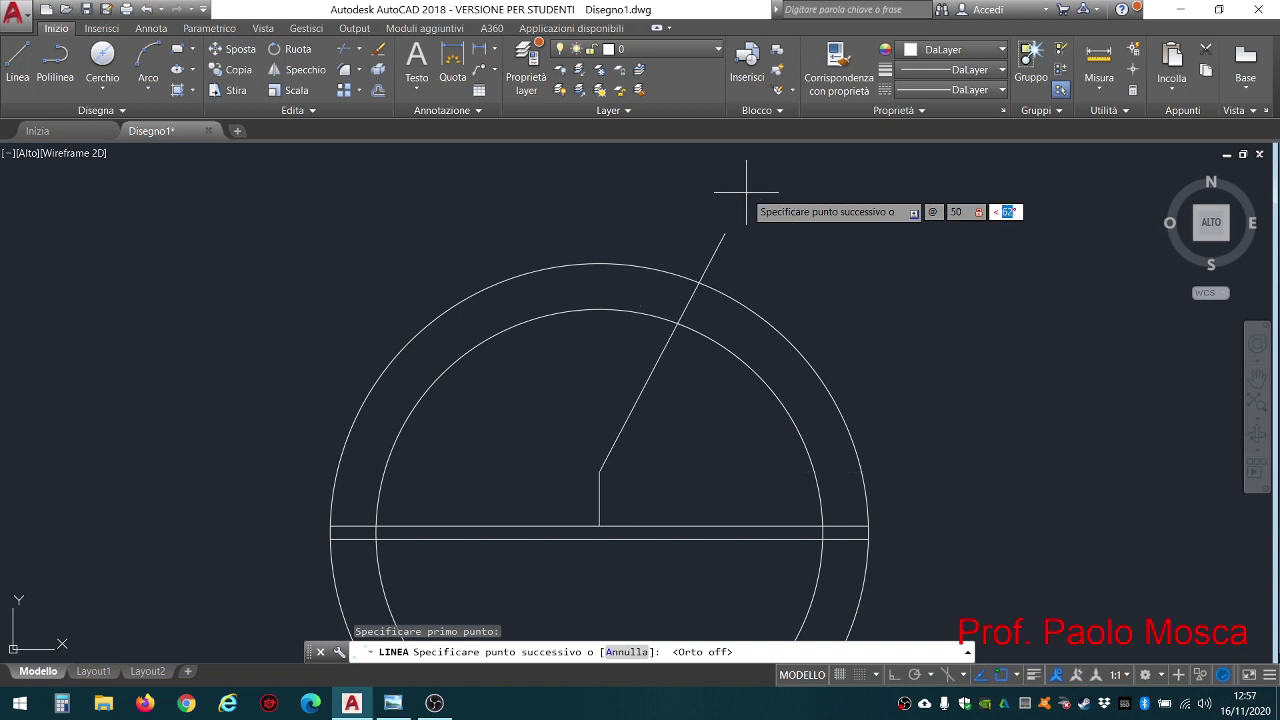
type("66")
key("Return")
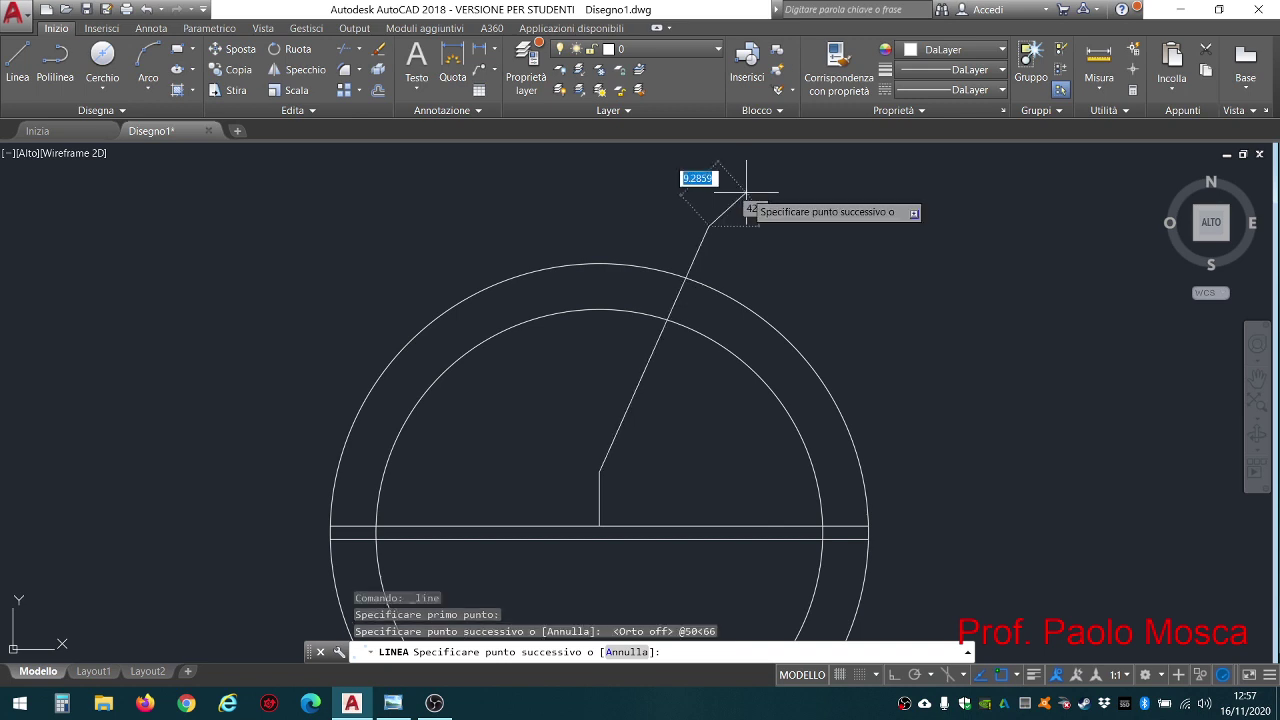
key("Escape")
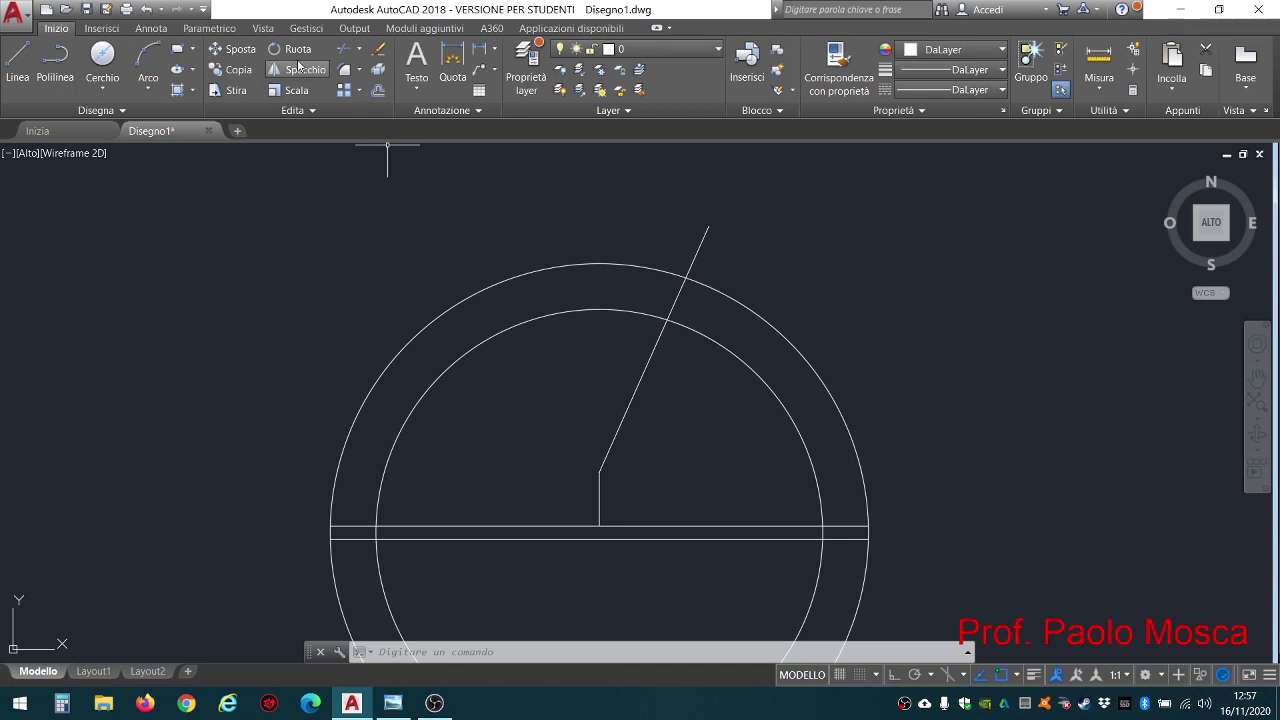
Mirror the 66° line across the vertical line, keeping the original, to complete the V
left_click(299, 71)
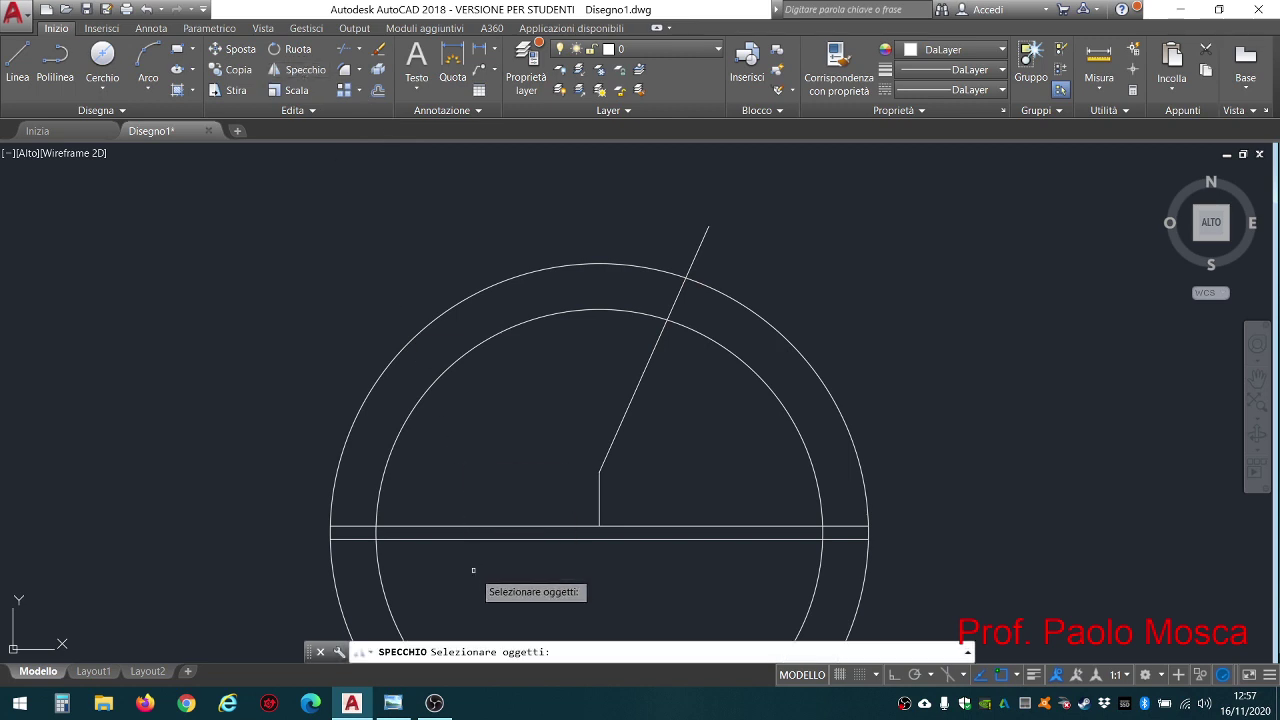
left_click(639, 382)
key("Return")
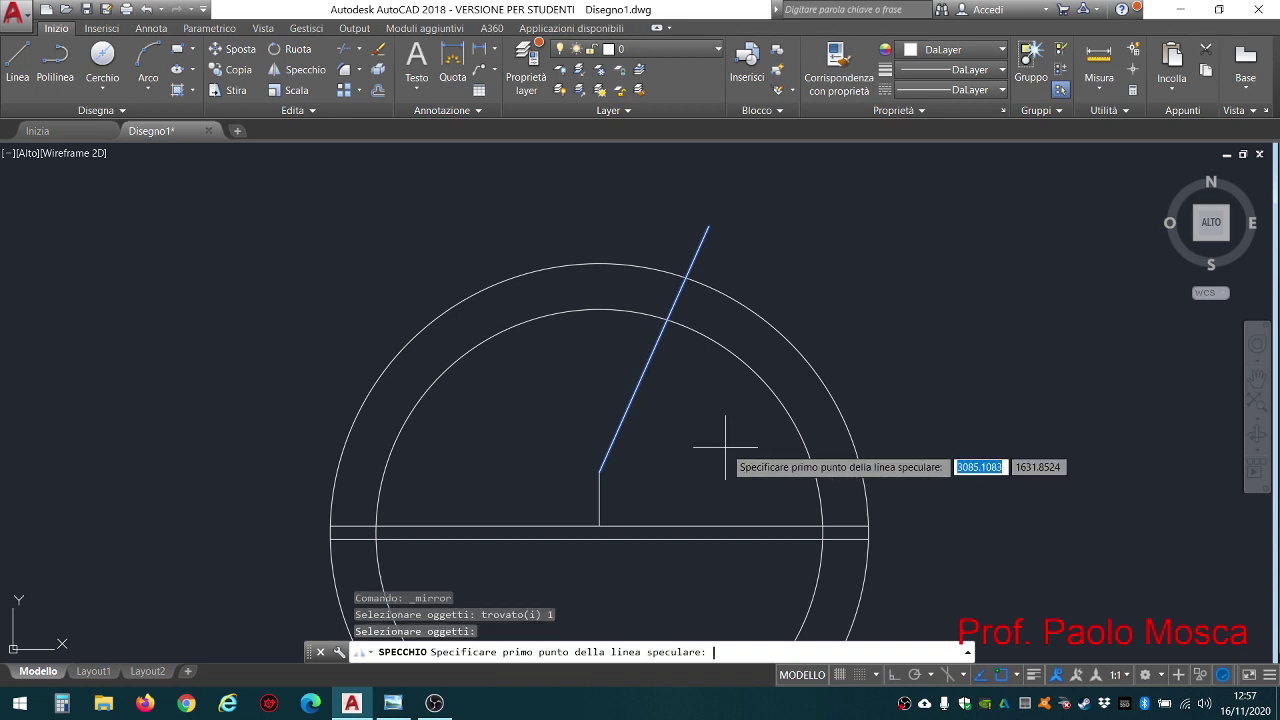
left_click(600, 524)
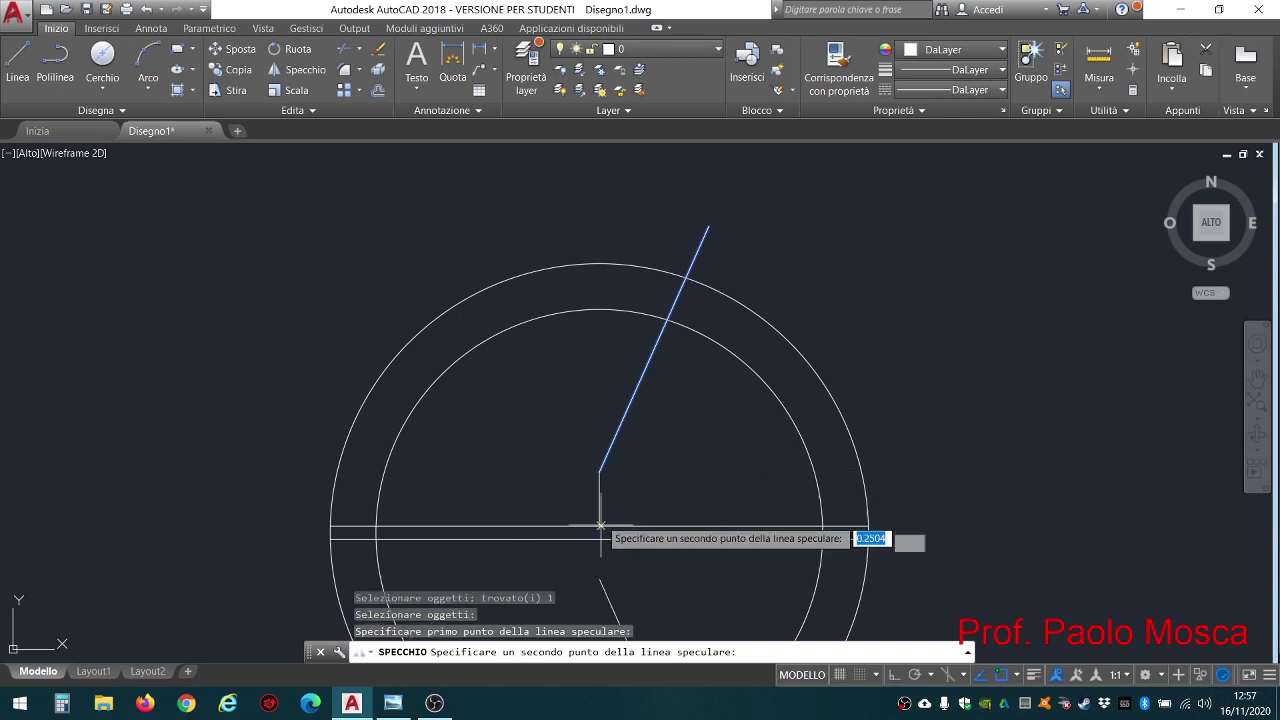
left_click(598, 472)
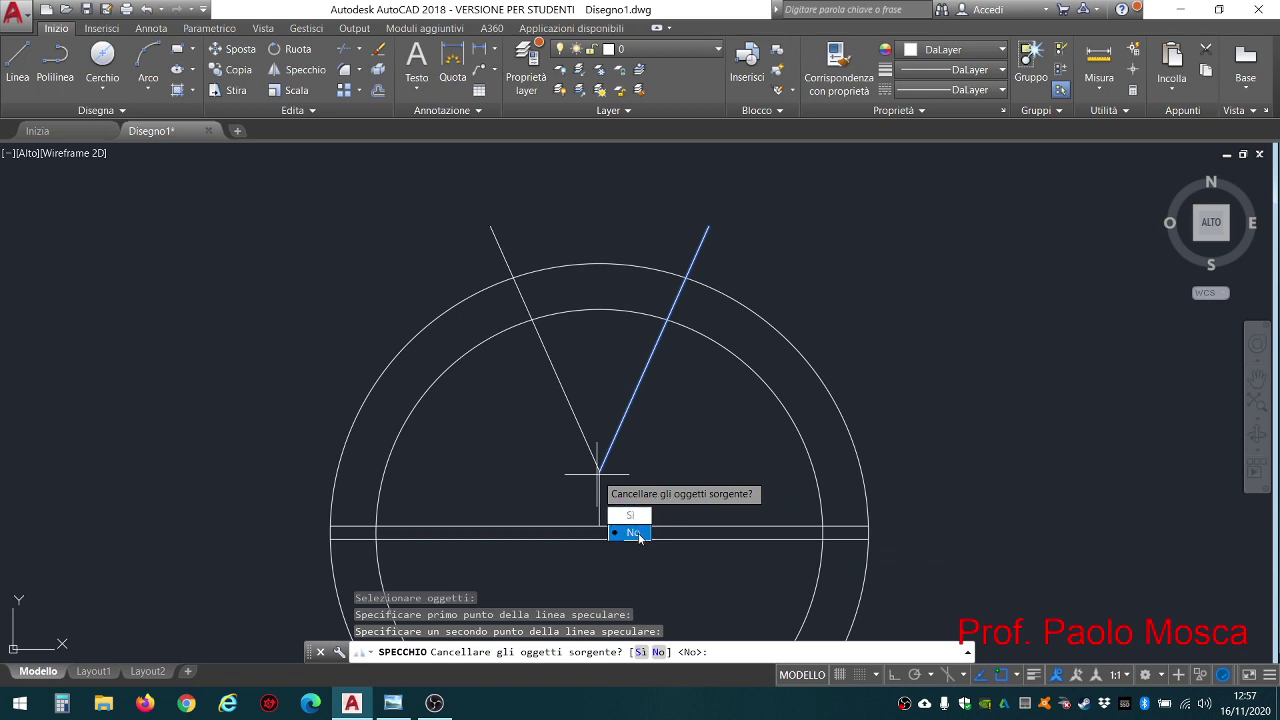
left_click(634, 533)
key("Escape")
key("Escape")
key("Escape")
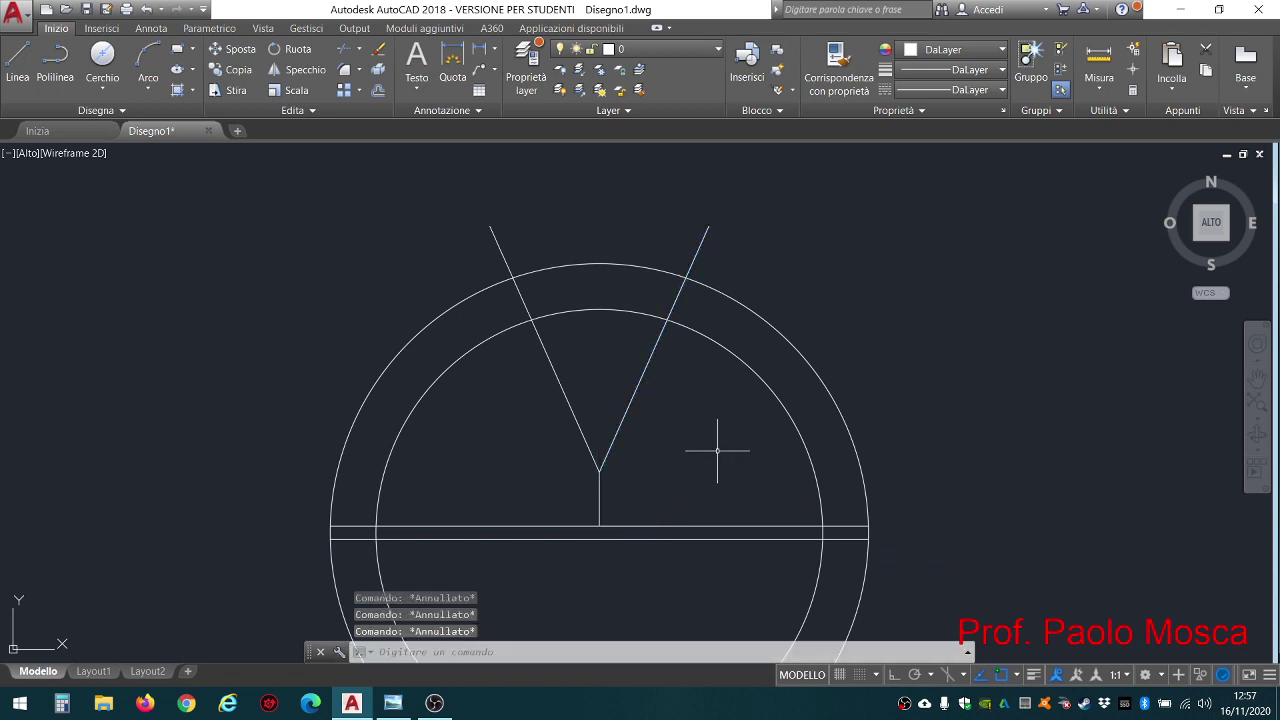
scroll(707, 451, "down", 2)
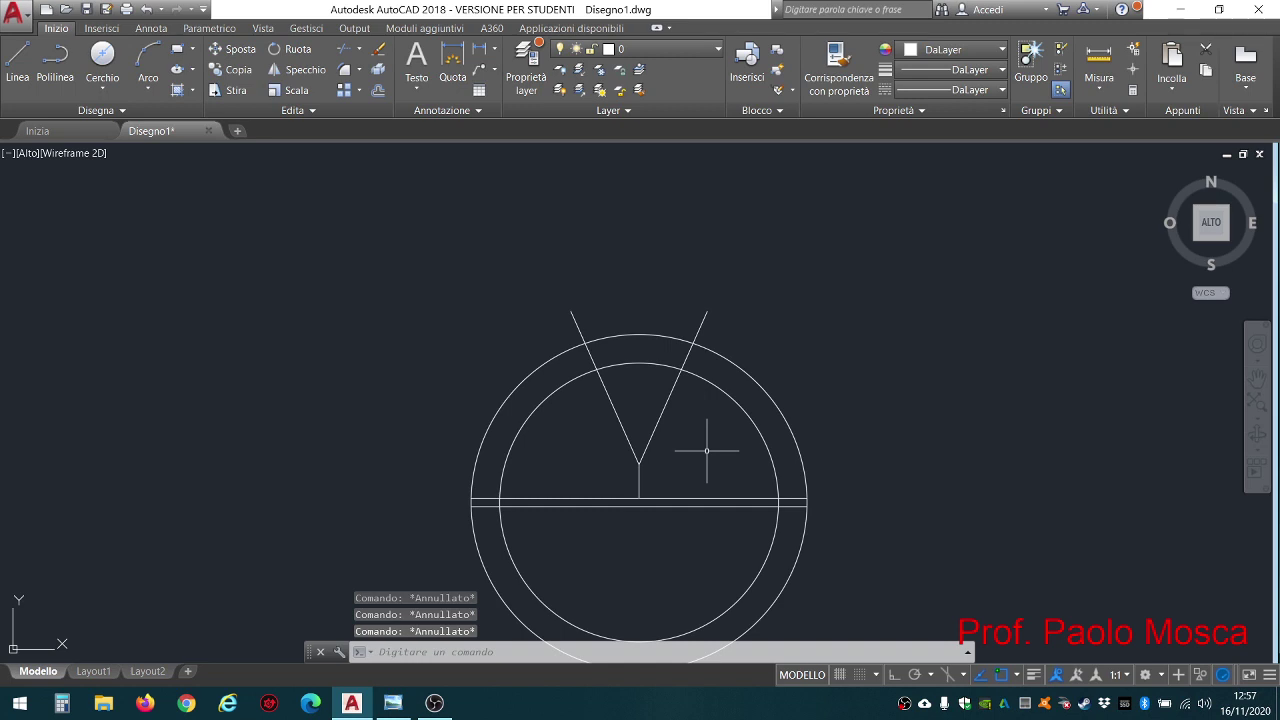
middle_click_drag(707, 451, 667, 417)
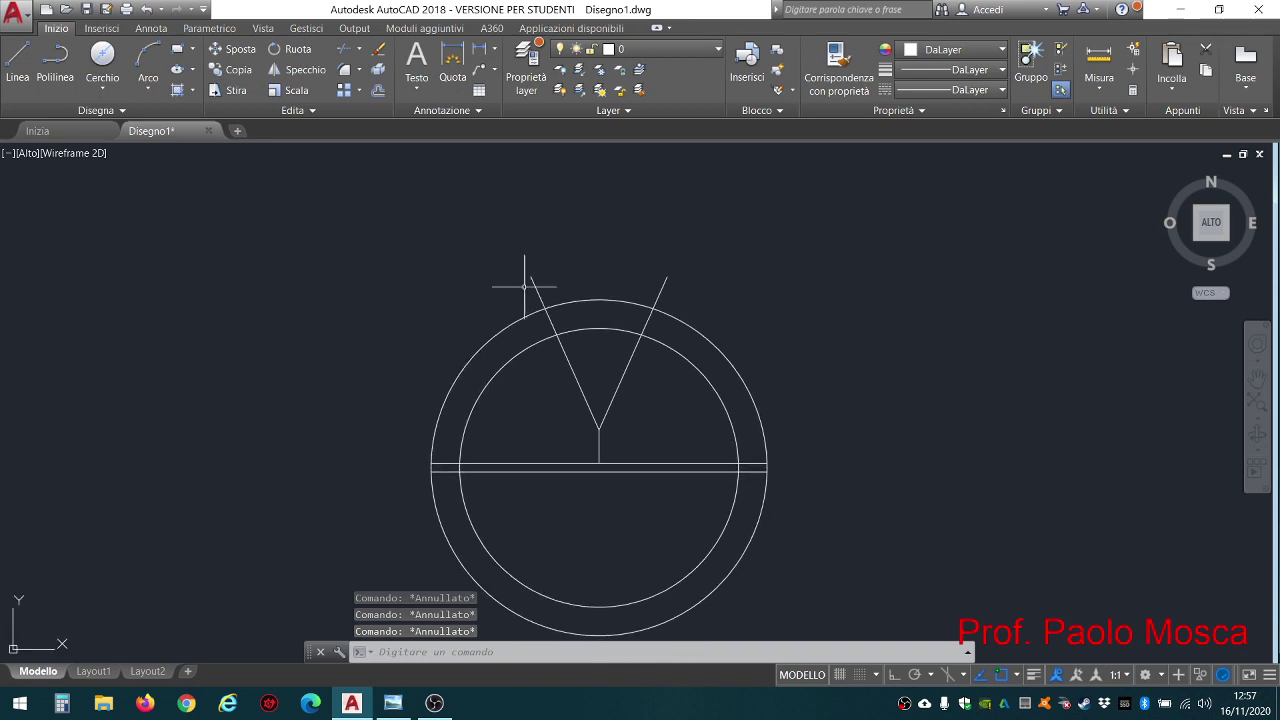
Offset the right V arm 10 units to the right and the left arm 10 units to the left
left_click(378, 91)
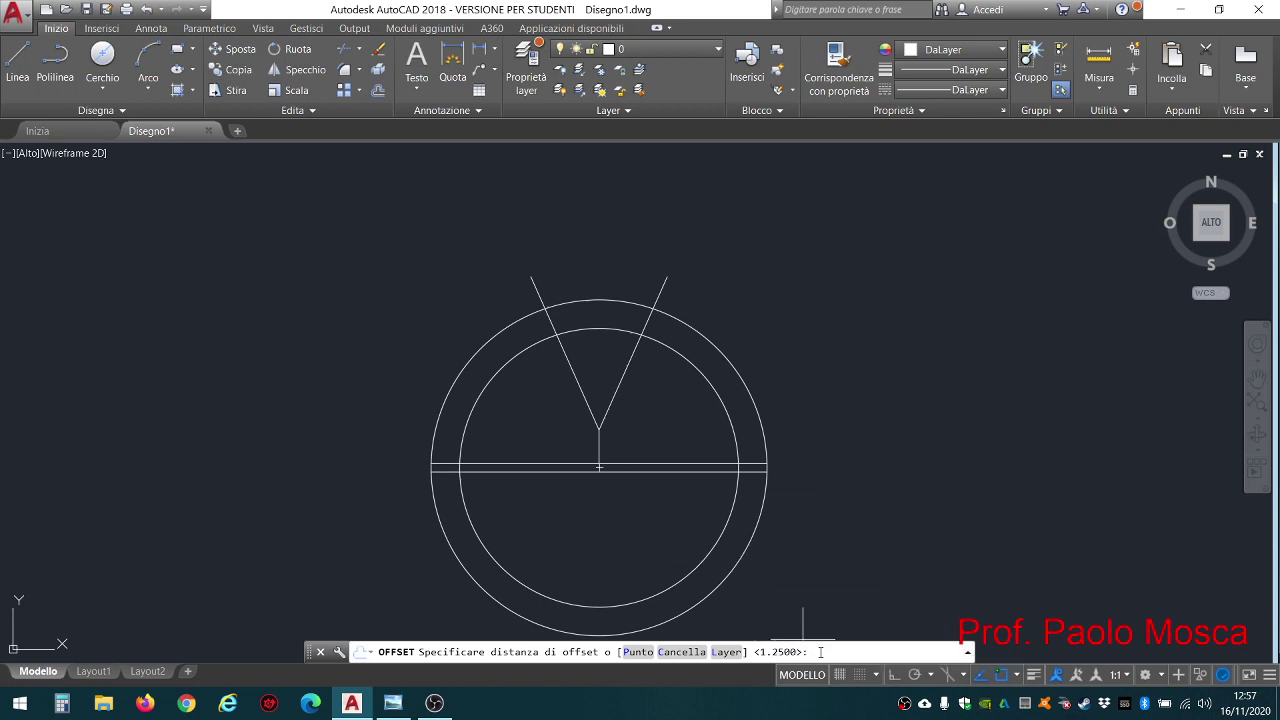
type("10")
key("Return")
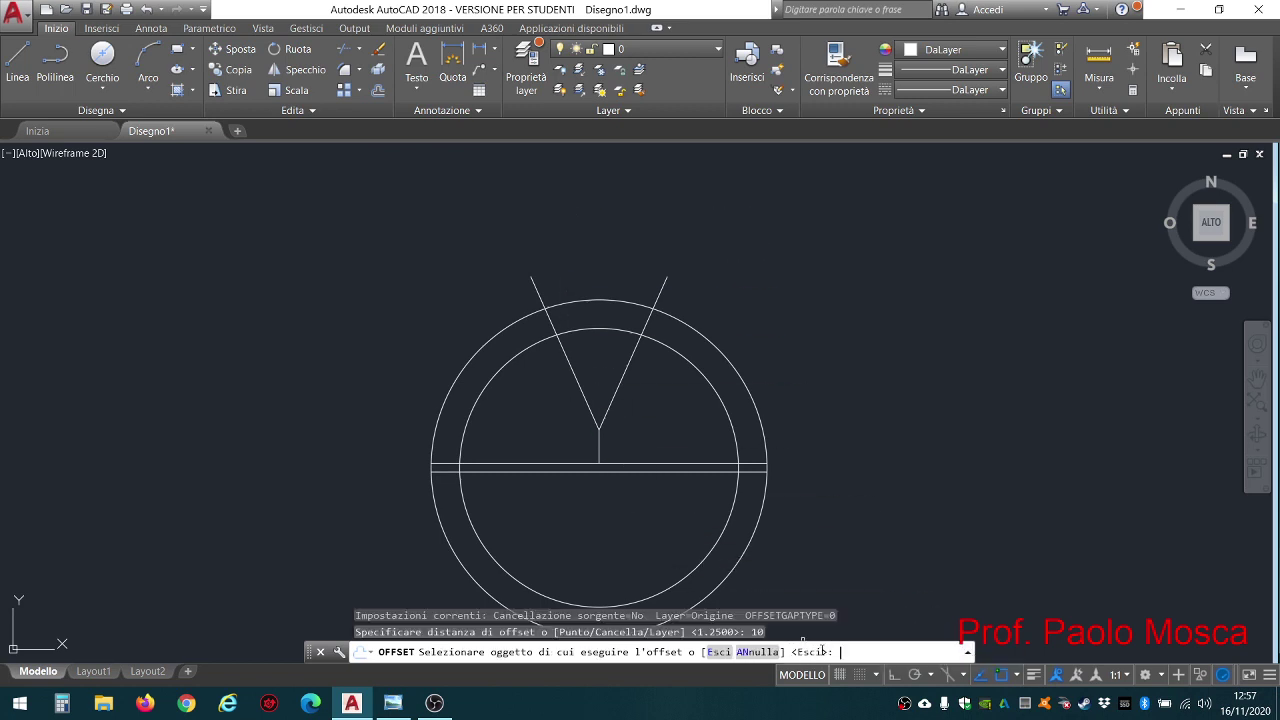
left_click(628, 366)
left_click(640, 378)
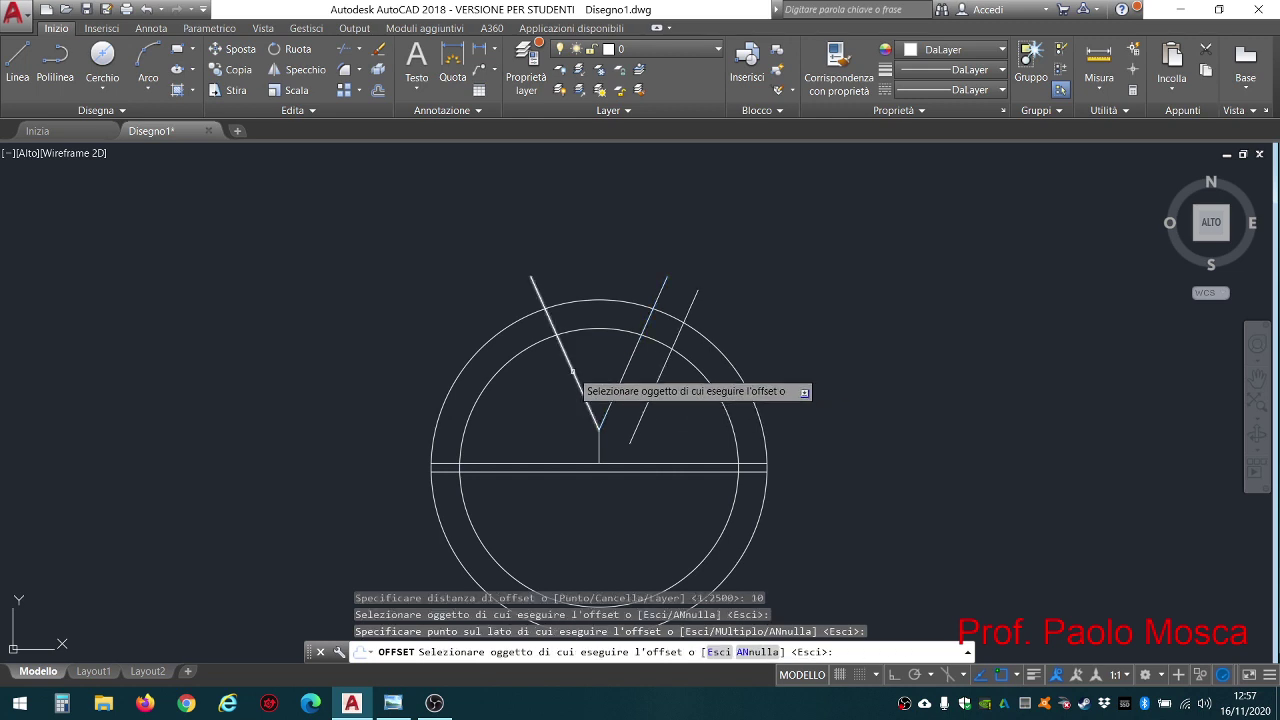
left_click(566, 356)
left_click(520, 393)
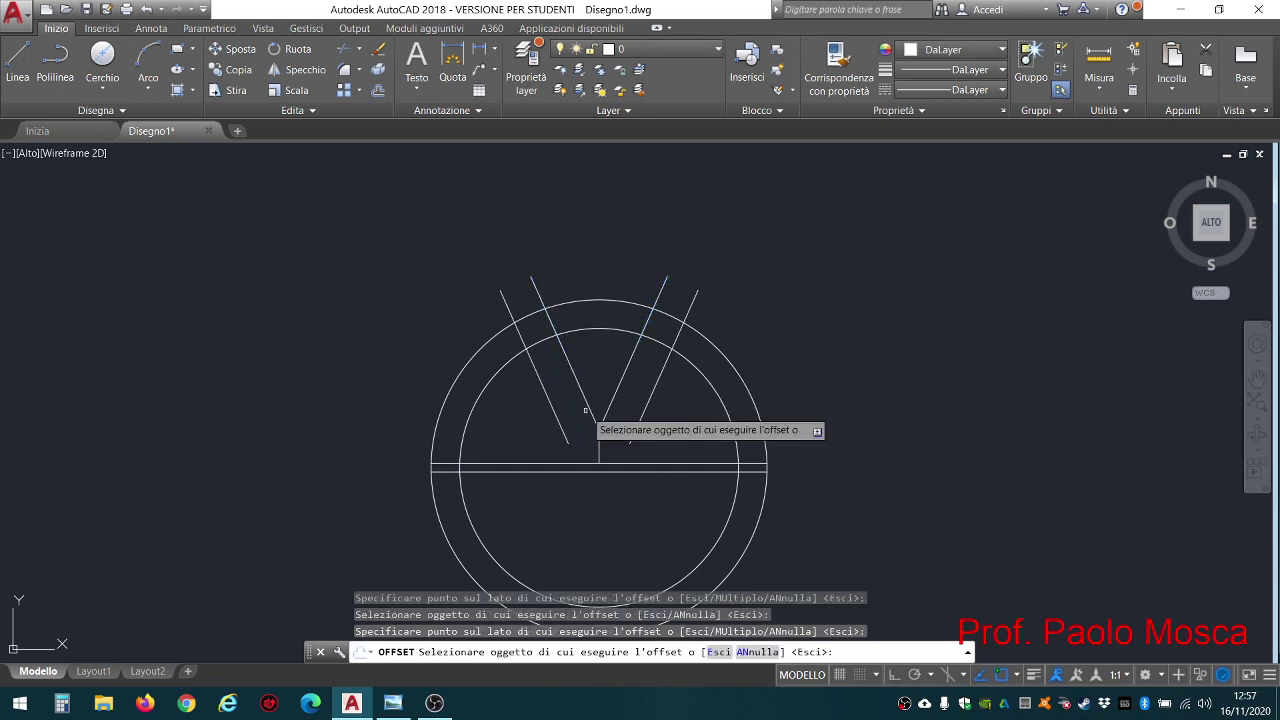
key("Escape")
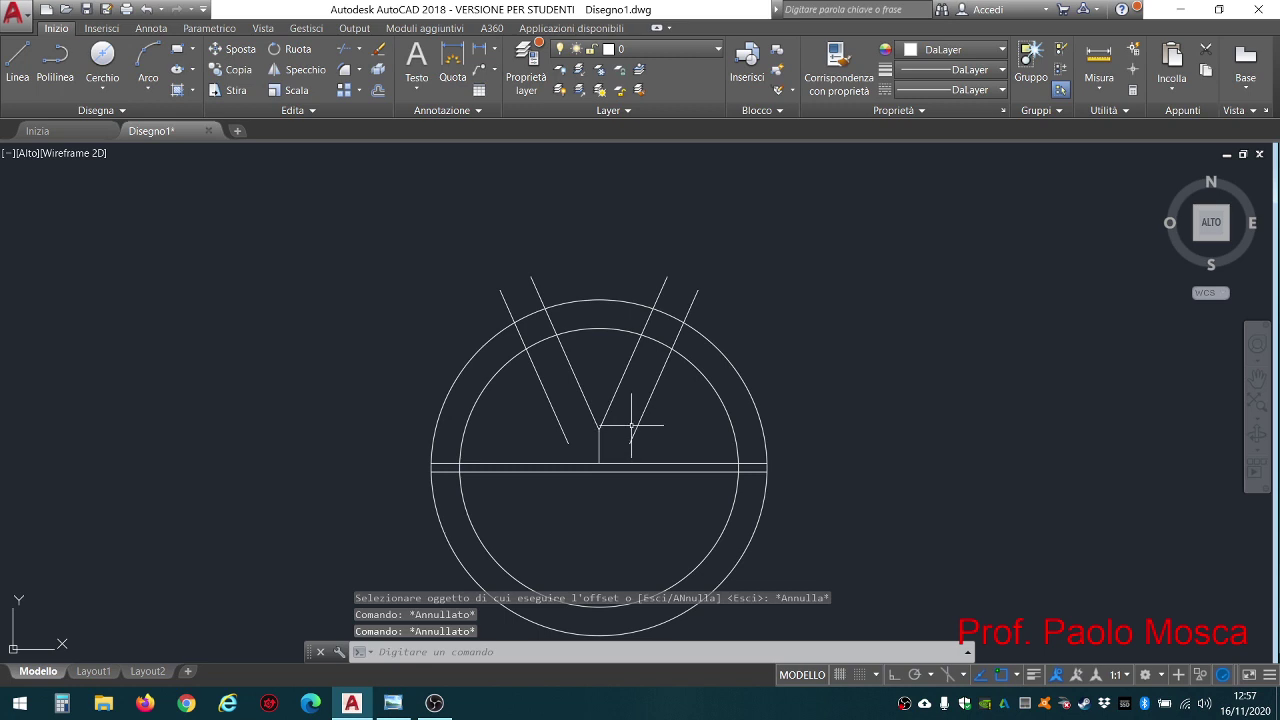
scroll(683, 399, "up", 1)
scroll(640, 346, "up", 2)
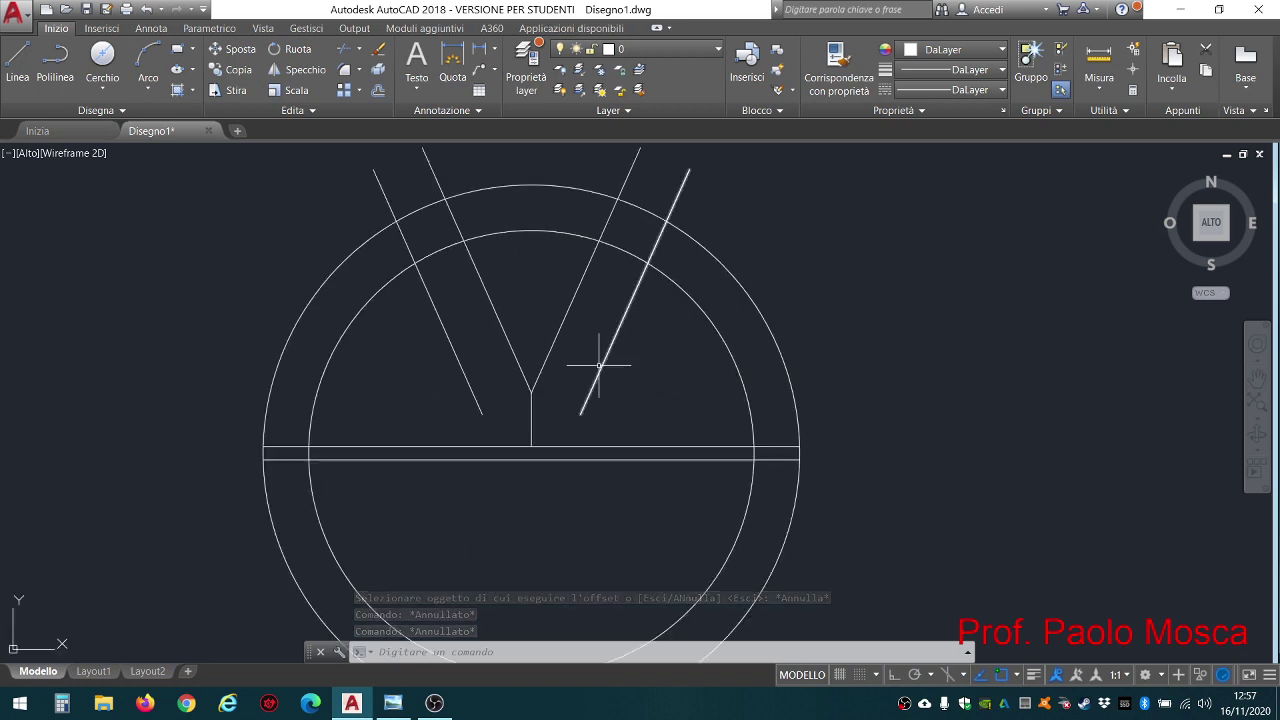
left_click(600, 366)
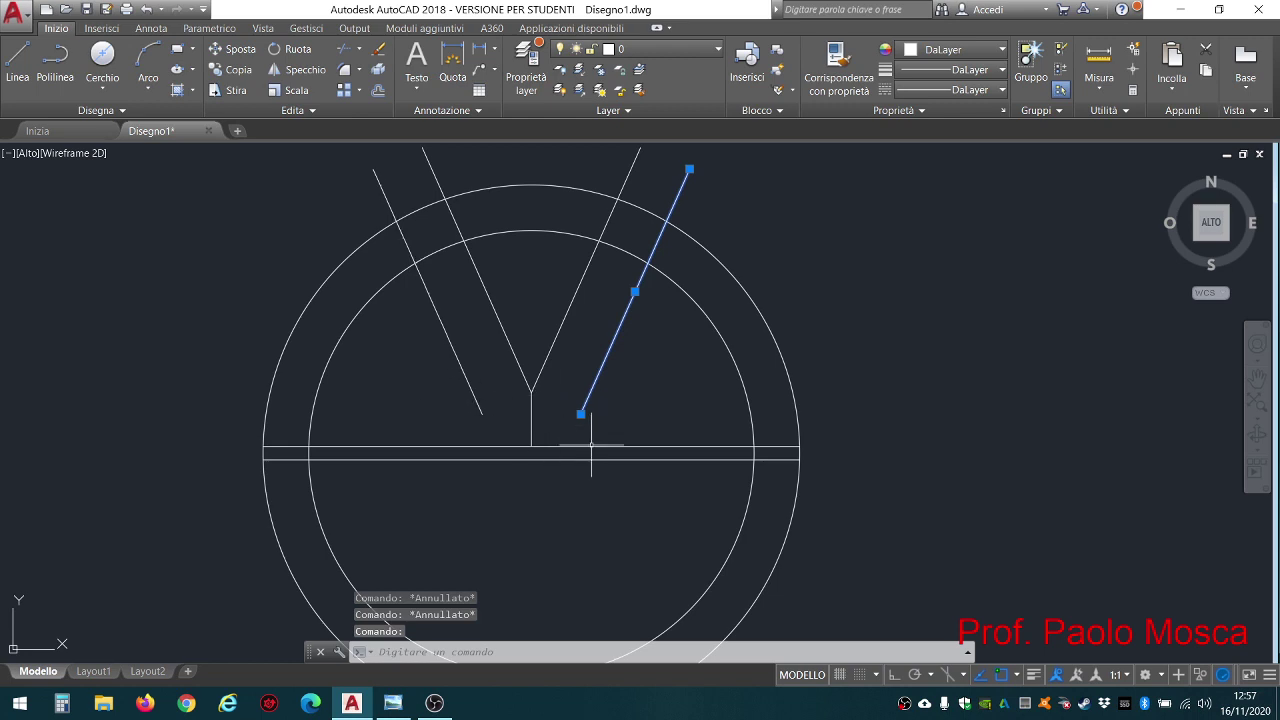
key("Escape")
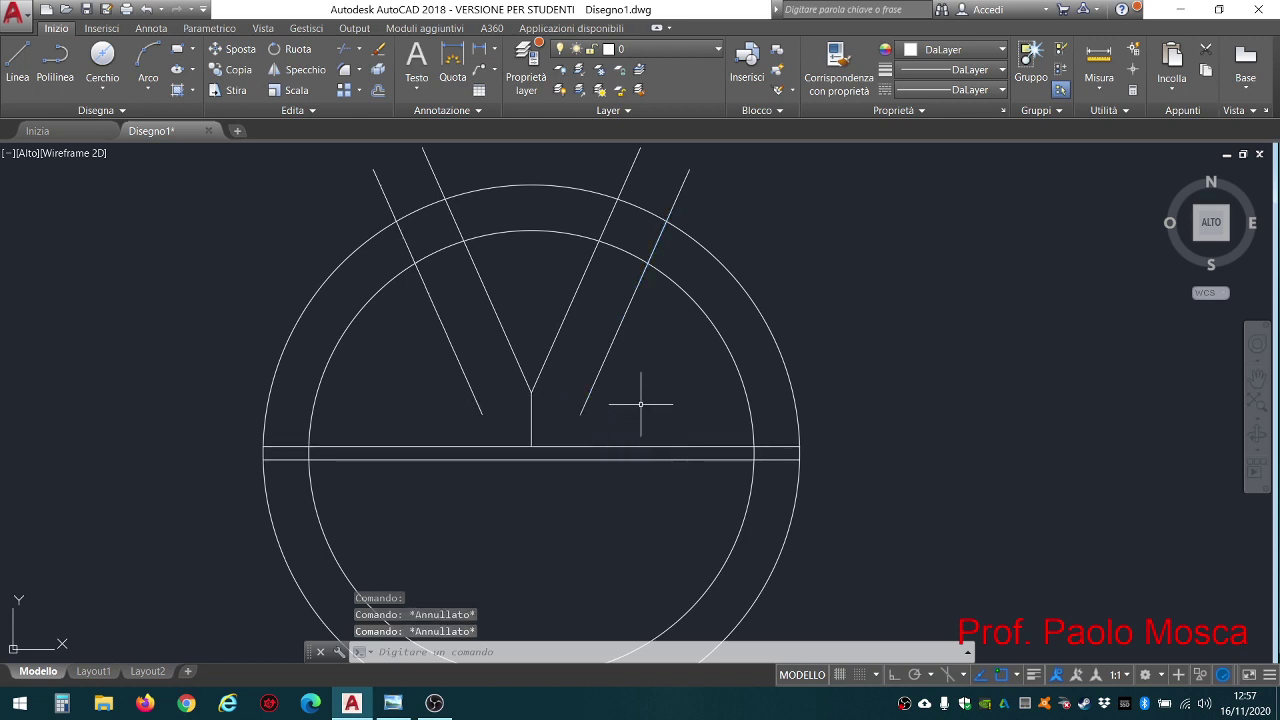
left_click(610, 358)
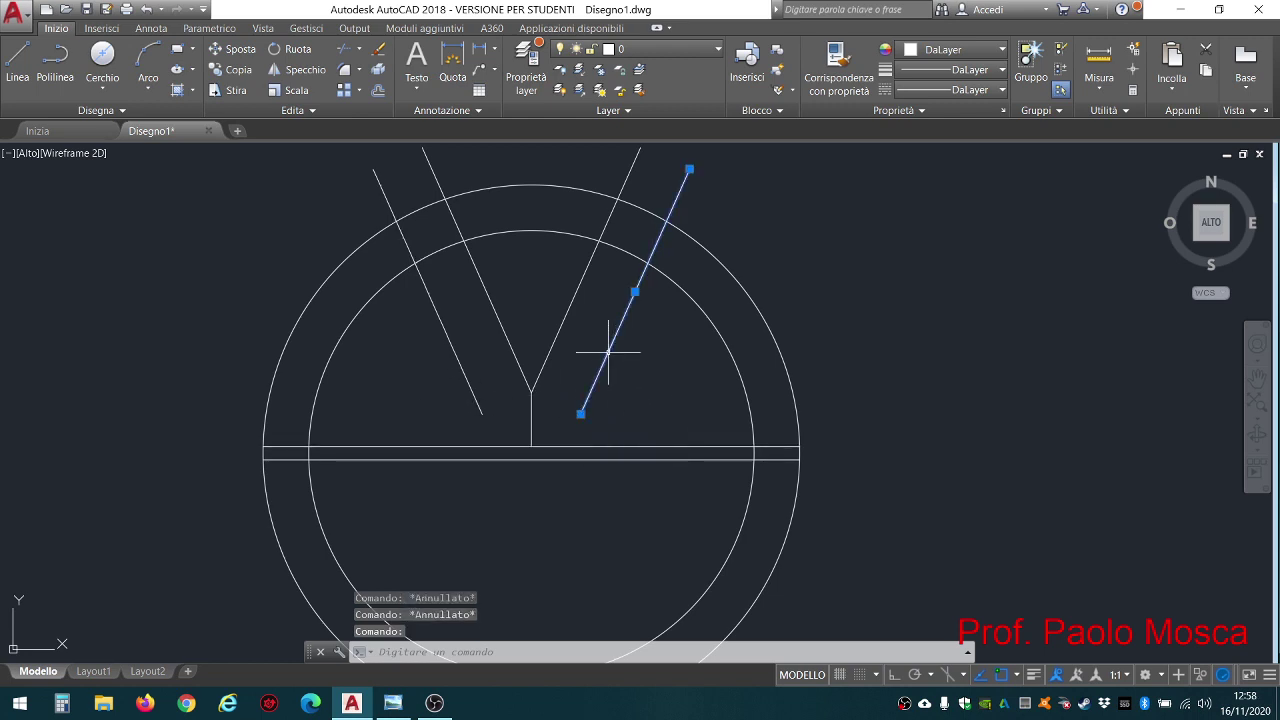
left_click(581, 413)
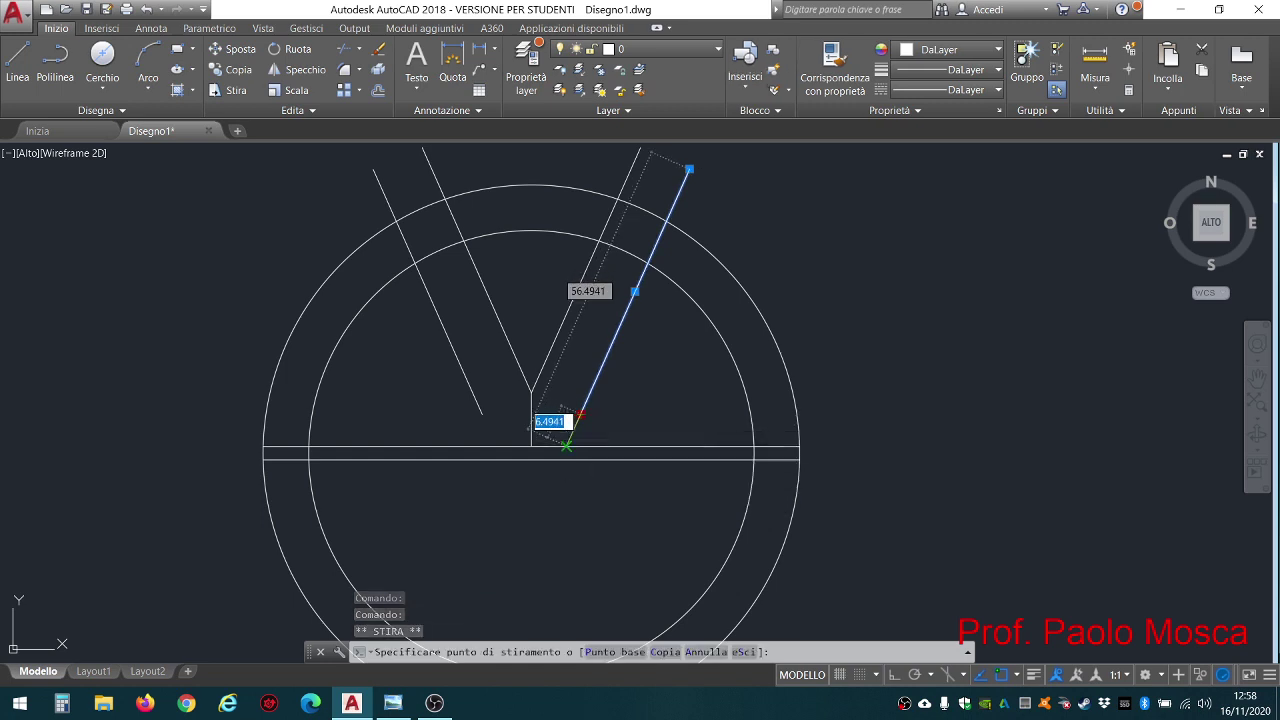
left_click(566, 445)
key("Escape")
key("Escape")
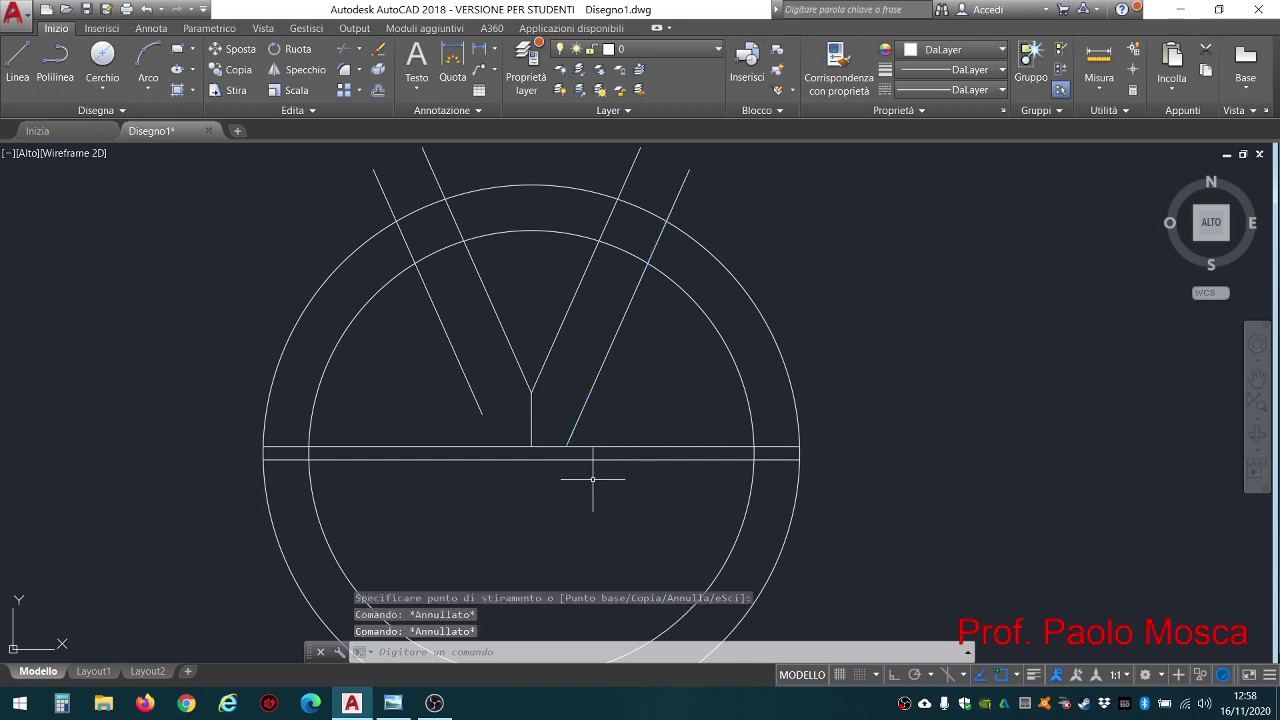
left_click(461, 372)
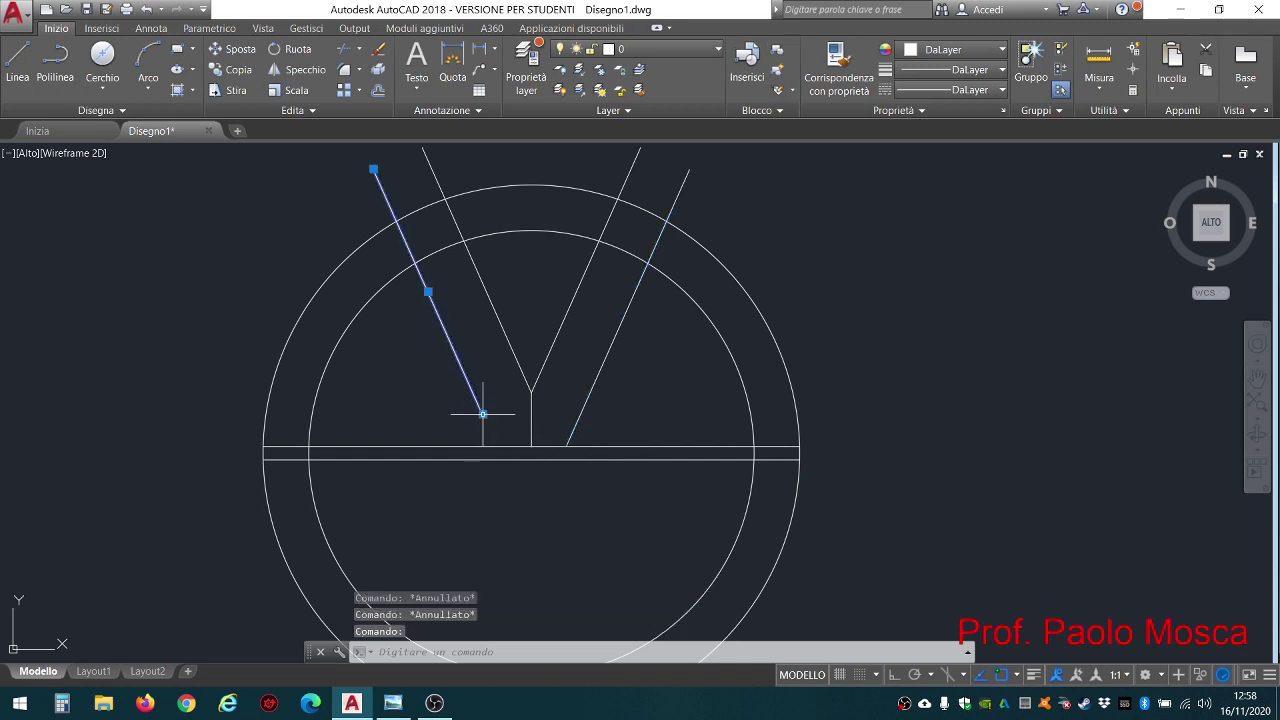
left_click(482, 413)
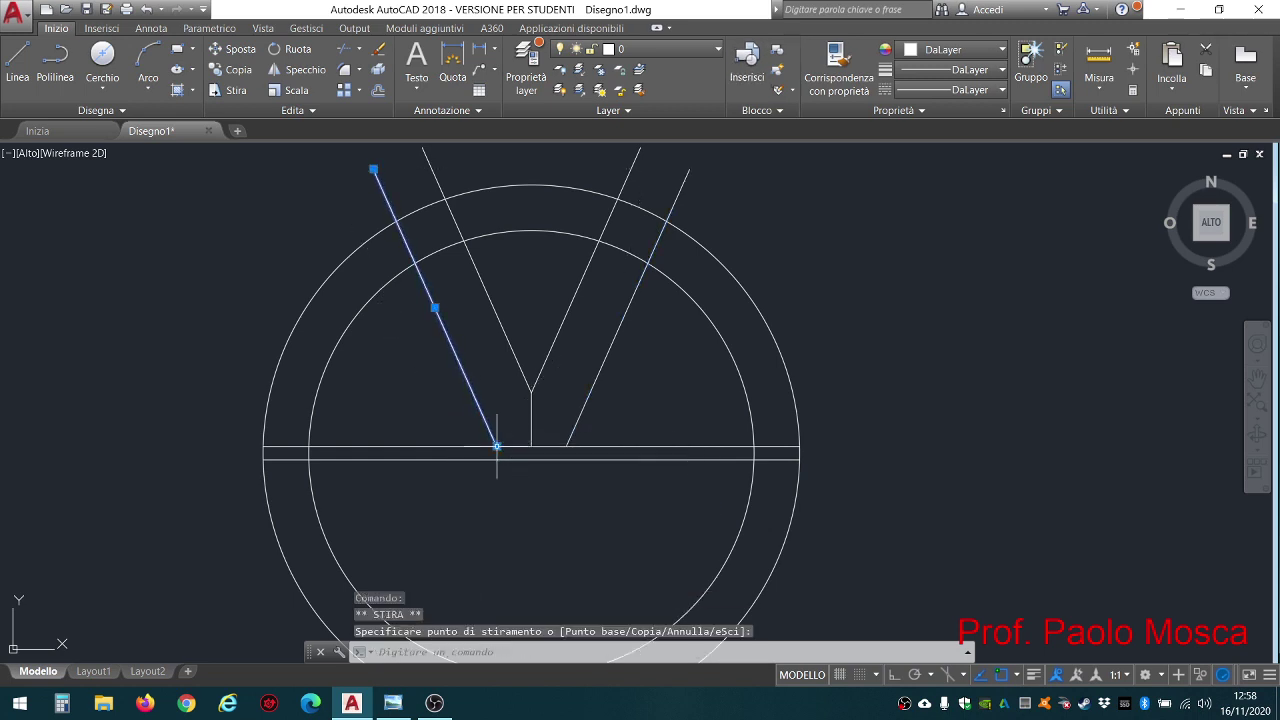
key("Escape")
key("Escape")
scroll(486, 286, "down", 3)
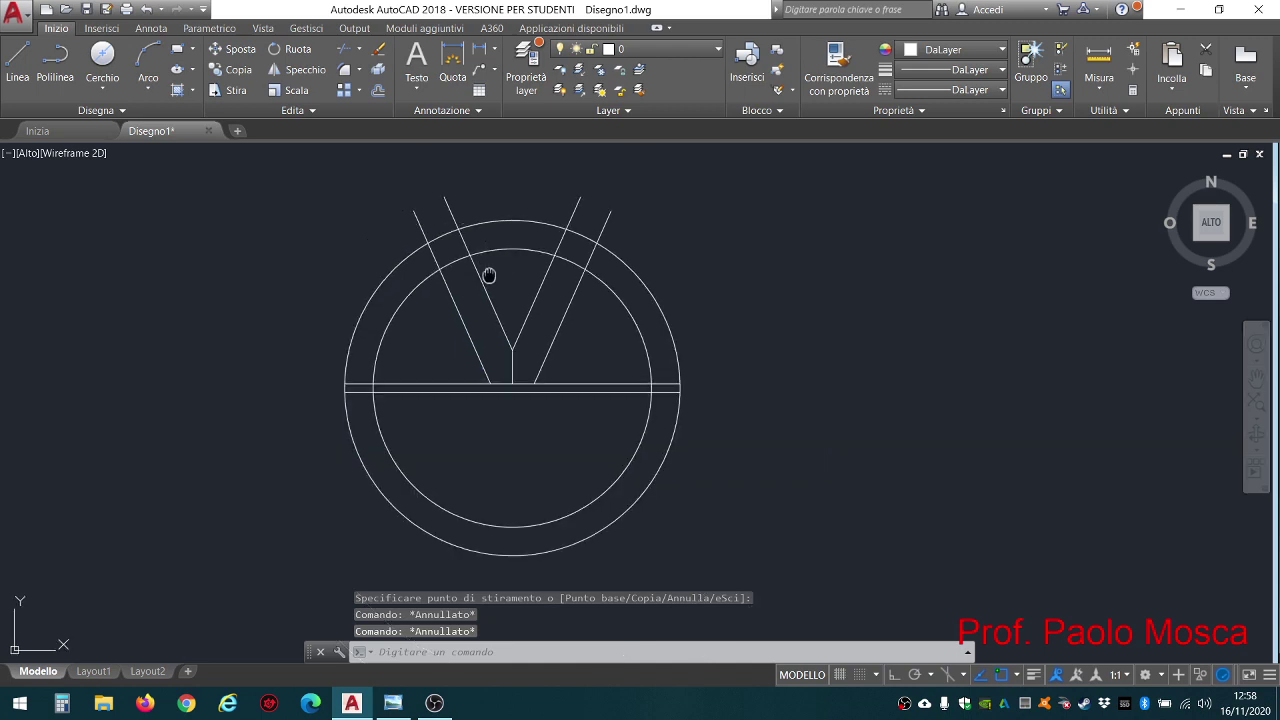
mouse_move(489, 275)
middle_mouse_down()
mouse_move(493, 373)
mouse_move(530, 411)
middle_mouse_up()
scroll(512, 470, "up", 2)
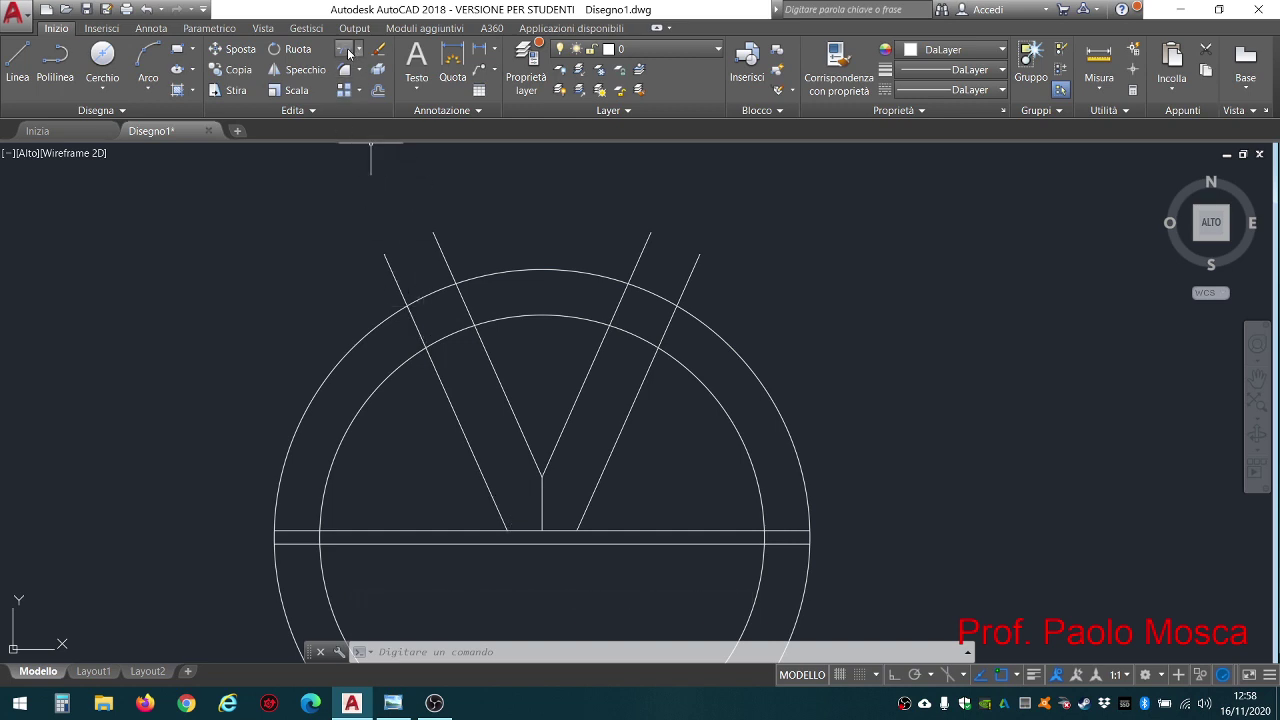
Trim the four slanted V lines back to the inner circle, removing the parts beyond it
left_click(345, 50)
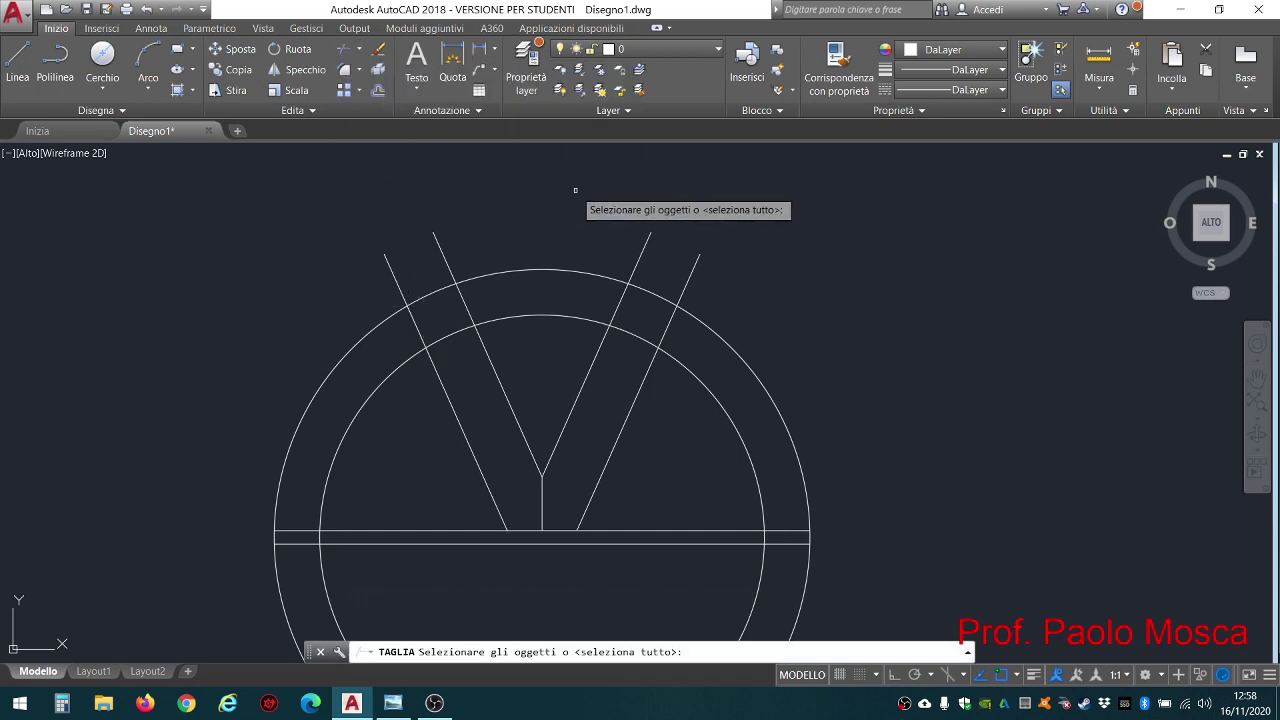
left_click(558, 316)
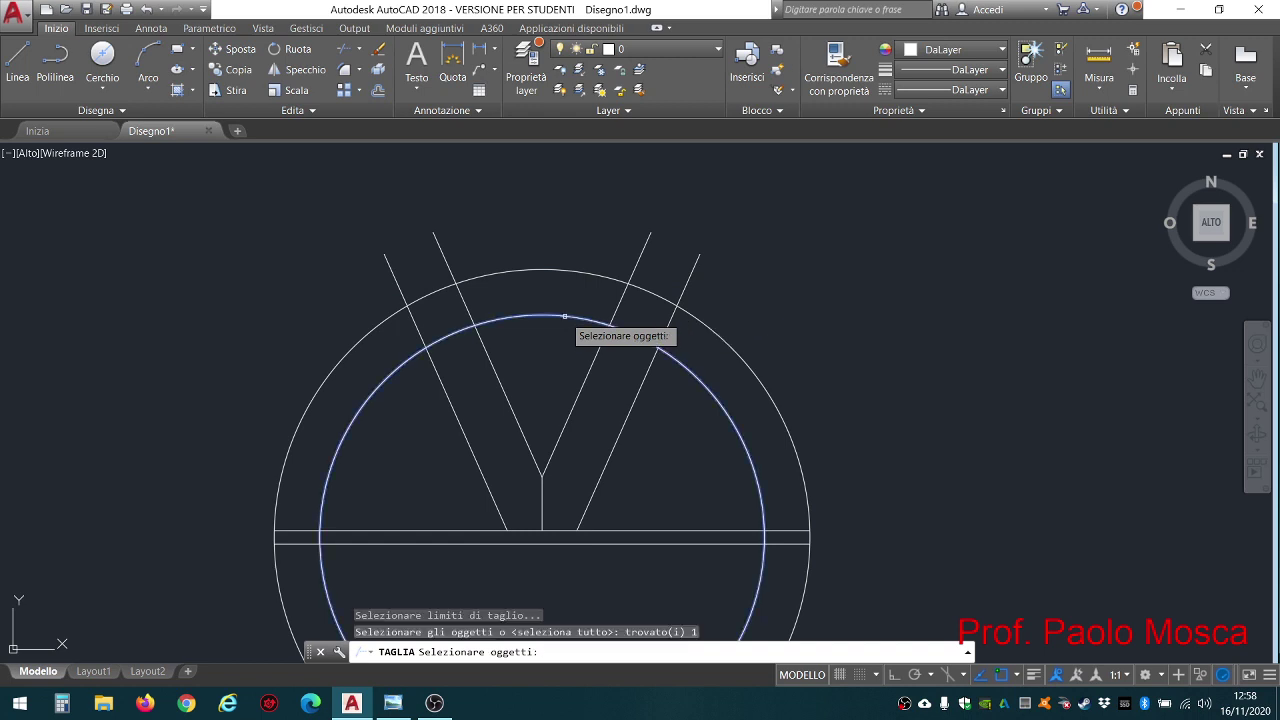
key("Return")
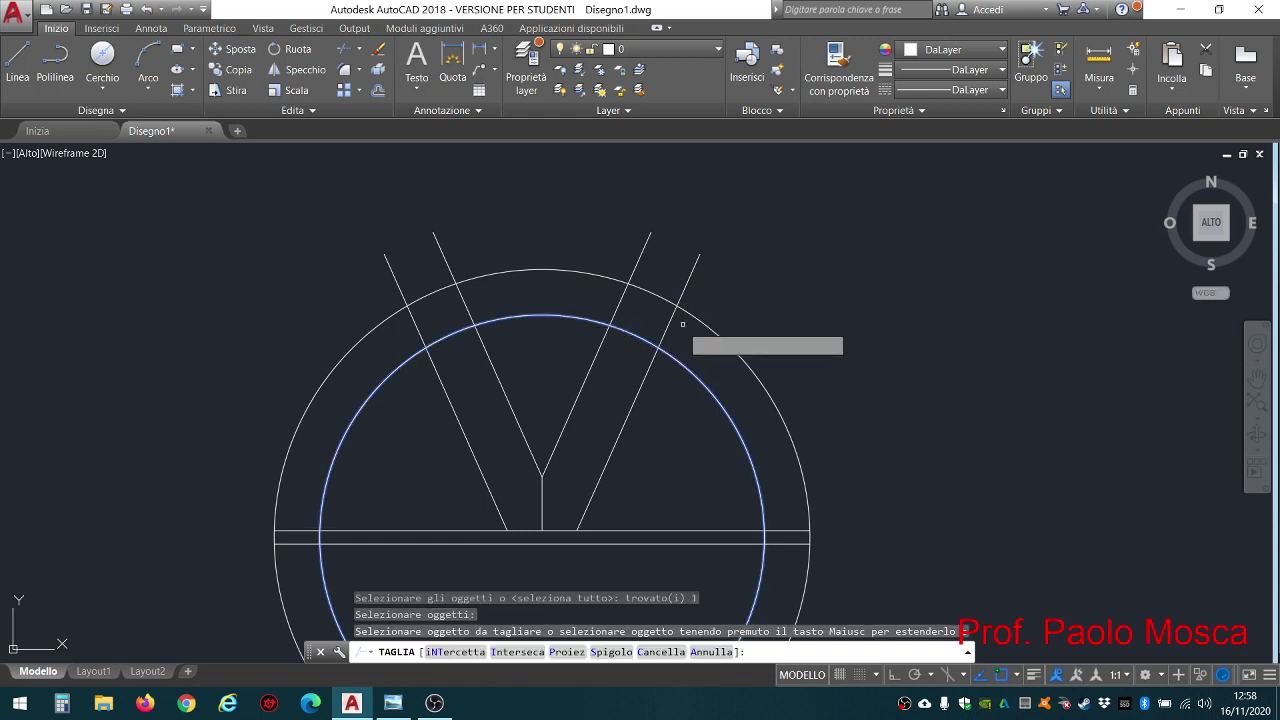
left_click(672, 318)
left_click(619, 301)
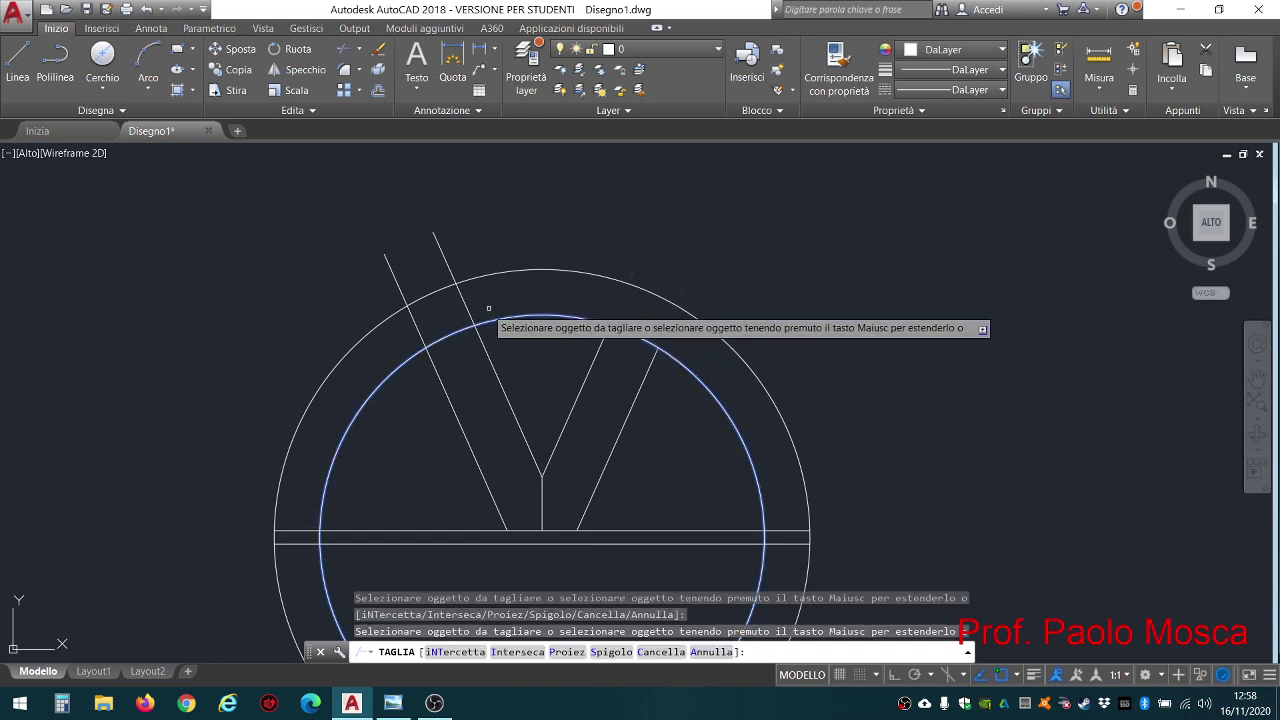
left_click(465, 305)
left_click(417, 326)
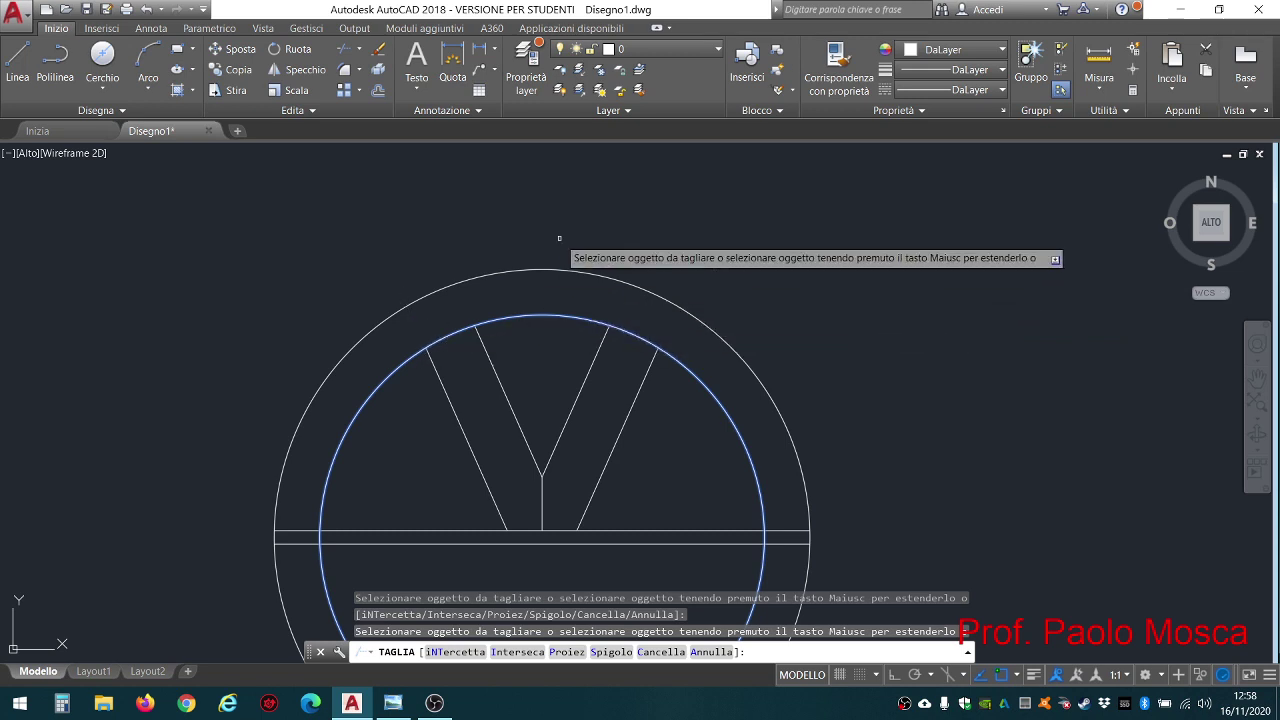
scroll(590, 262, "down", 4)
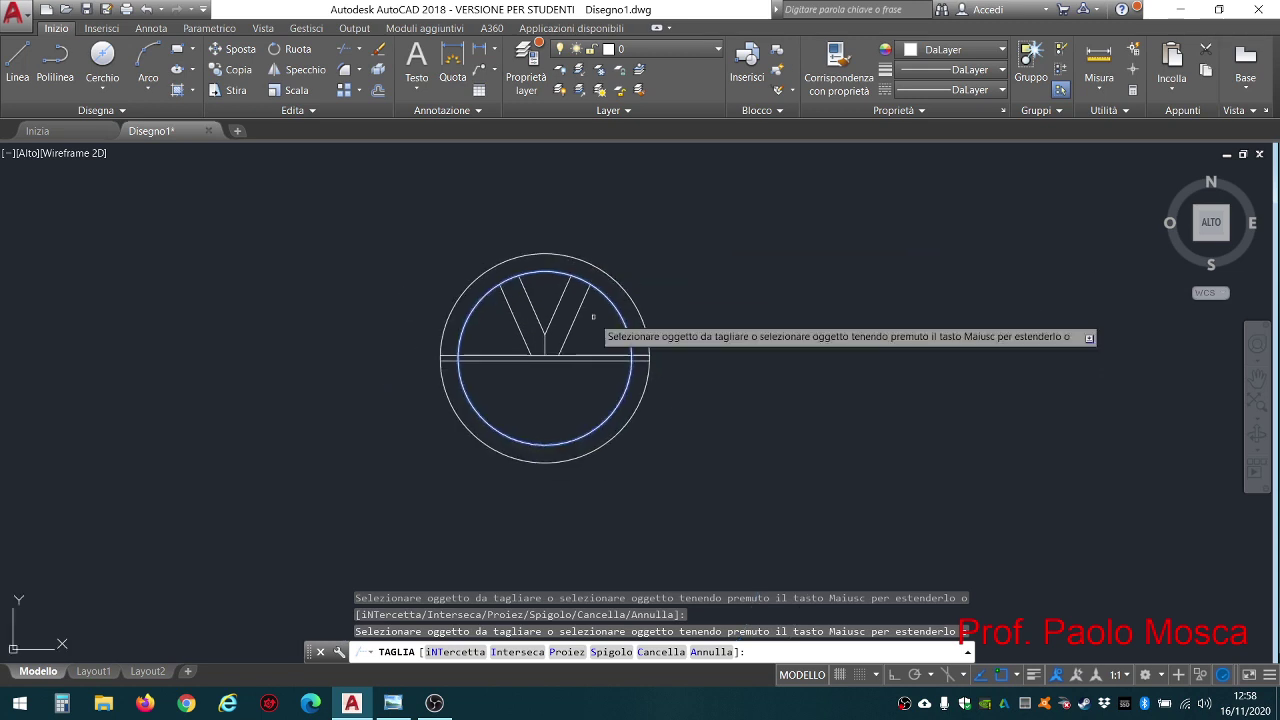
scroll(619, 390, "up", 2)
key("Escape")
key("Escape")
key("Escape")
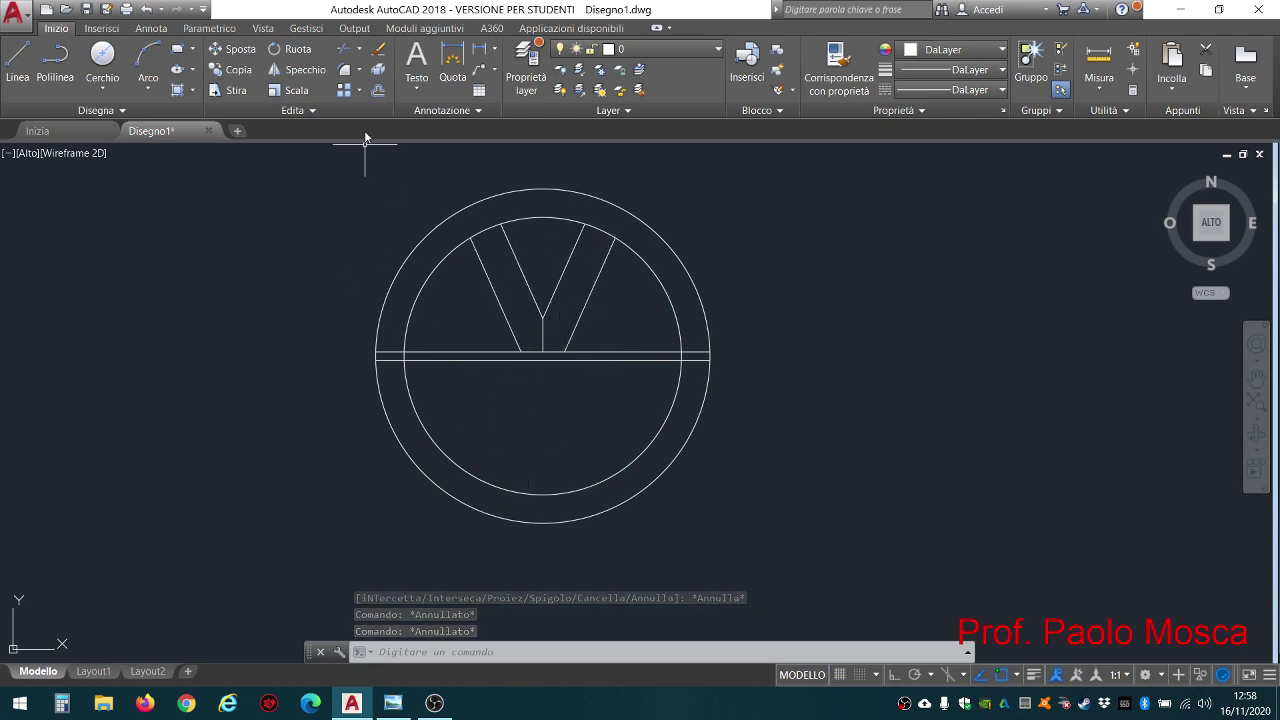
Mirror the V lines about the band's left end and the circle's right quadrant, keeping the originals
left_click(290, 70)
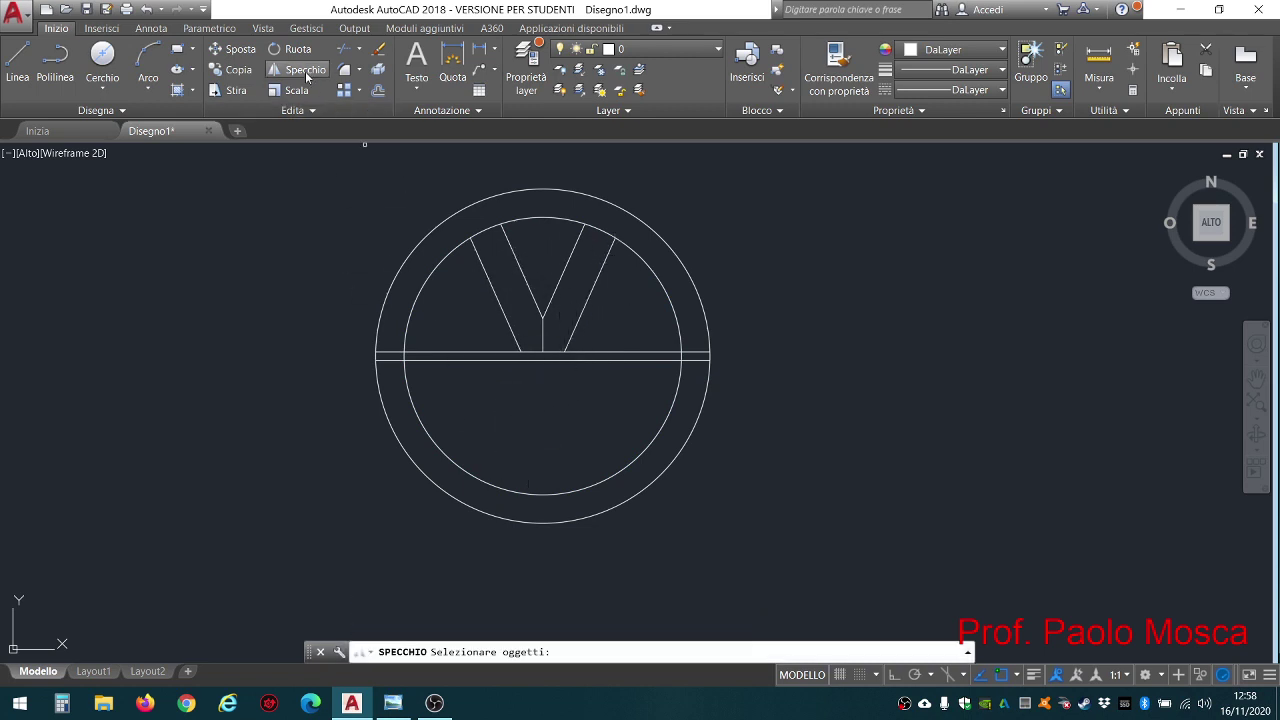
left_click(601, 270)
left_click(569, 260)
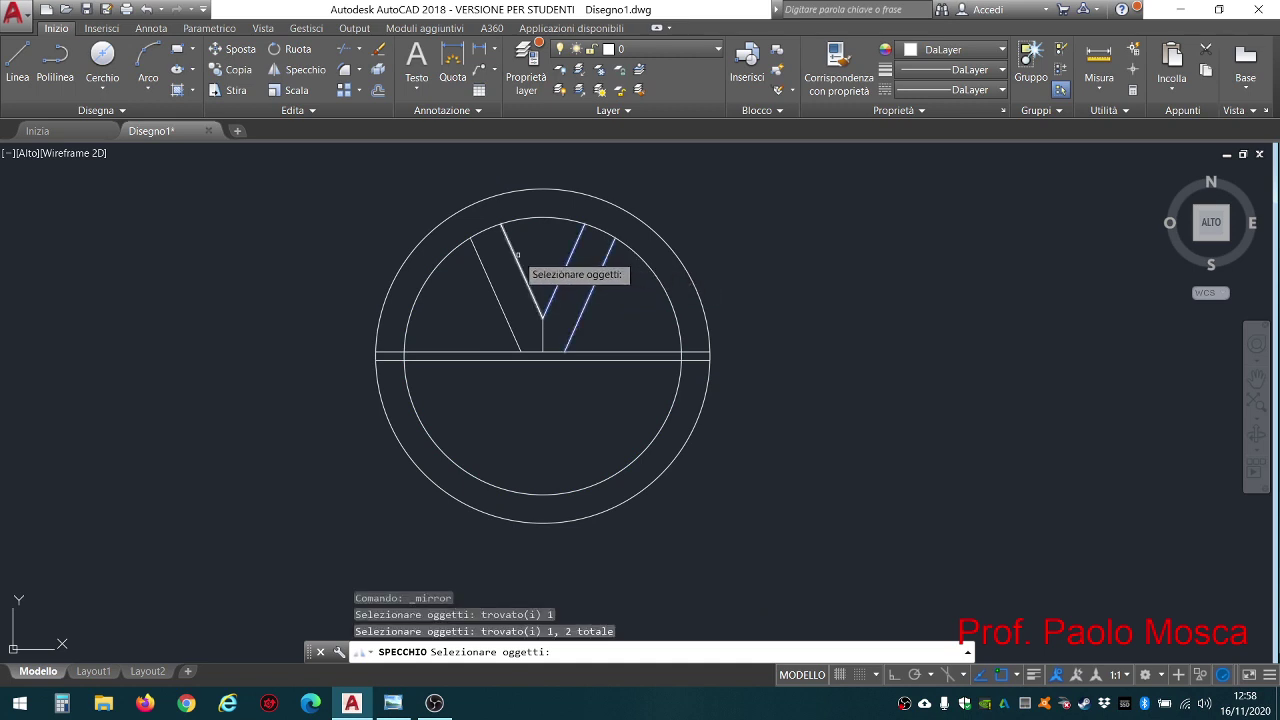
left_click(517, 255)
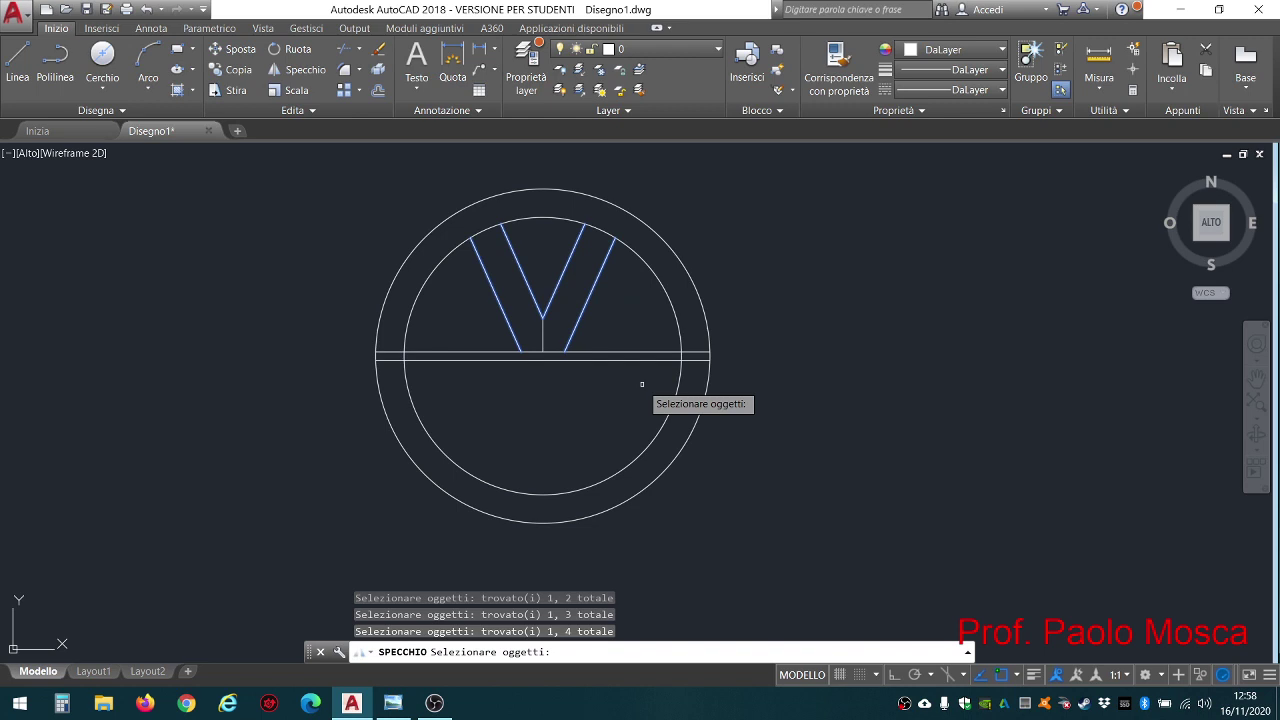
key("Return")
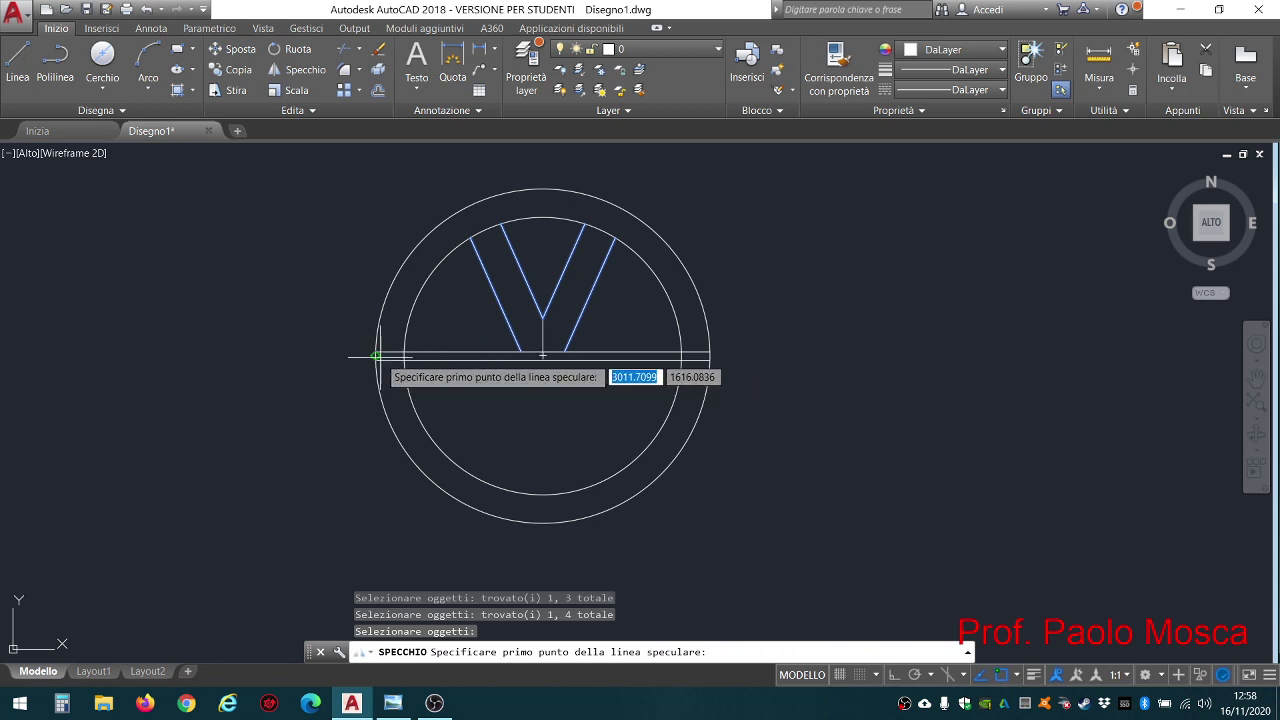
scroll(380, 355, "up", 3)
scroll(380, 354, "up", 1)
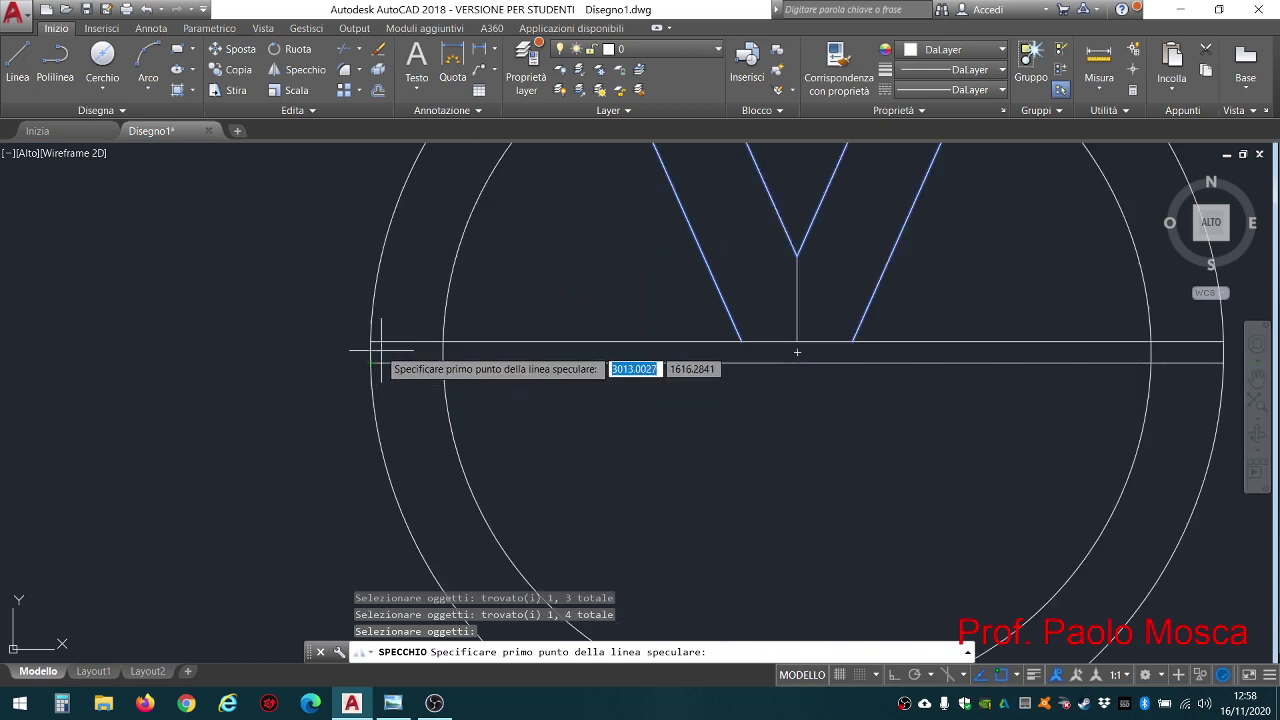
left_click(372, 352)
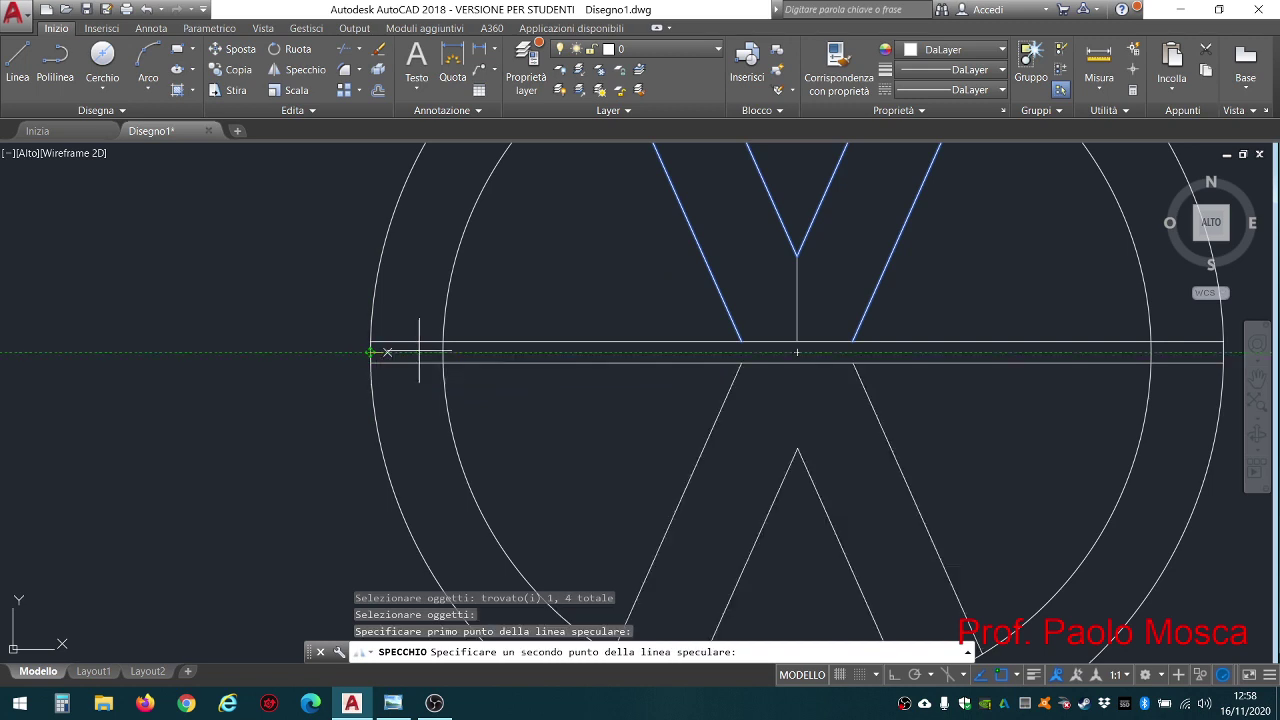
middle_click_drag(940, 390, 720, 370)
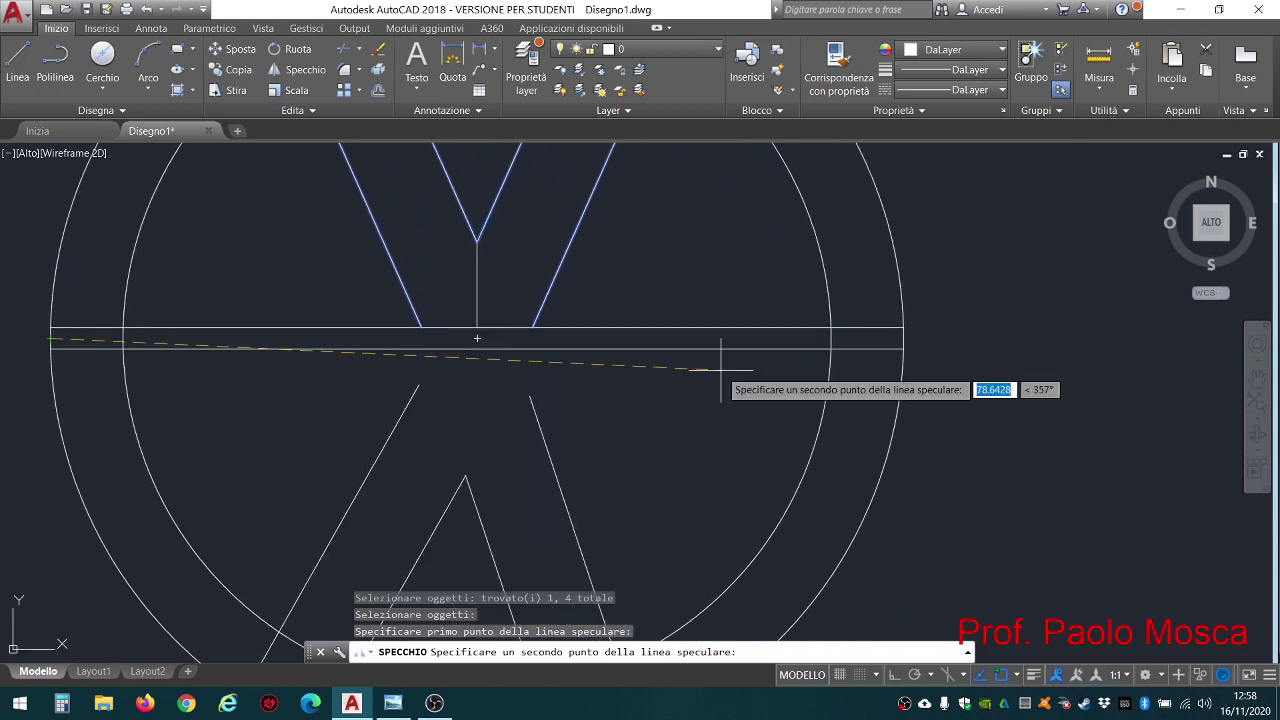
left_click(904, 338)
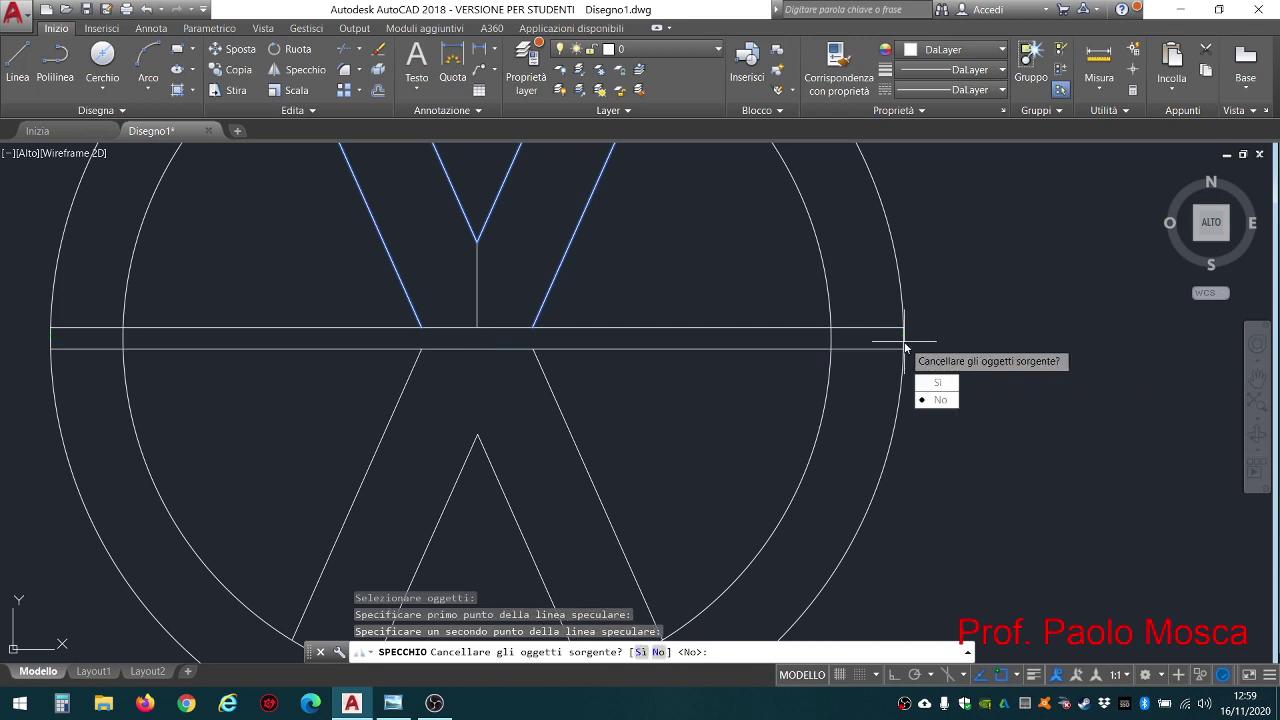
left_click(948, 400)
scroll(734, 362, "down", 2)
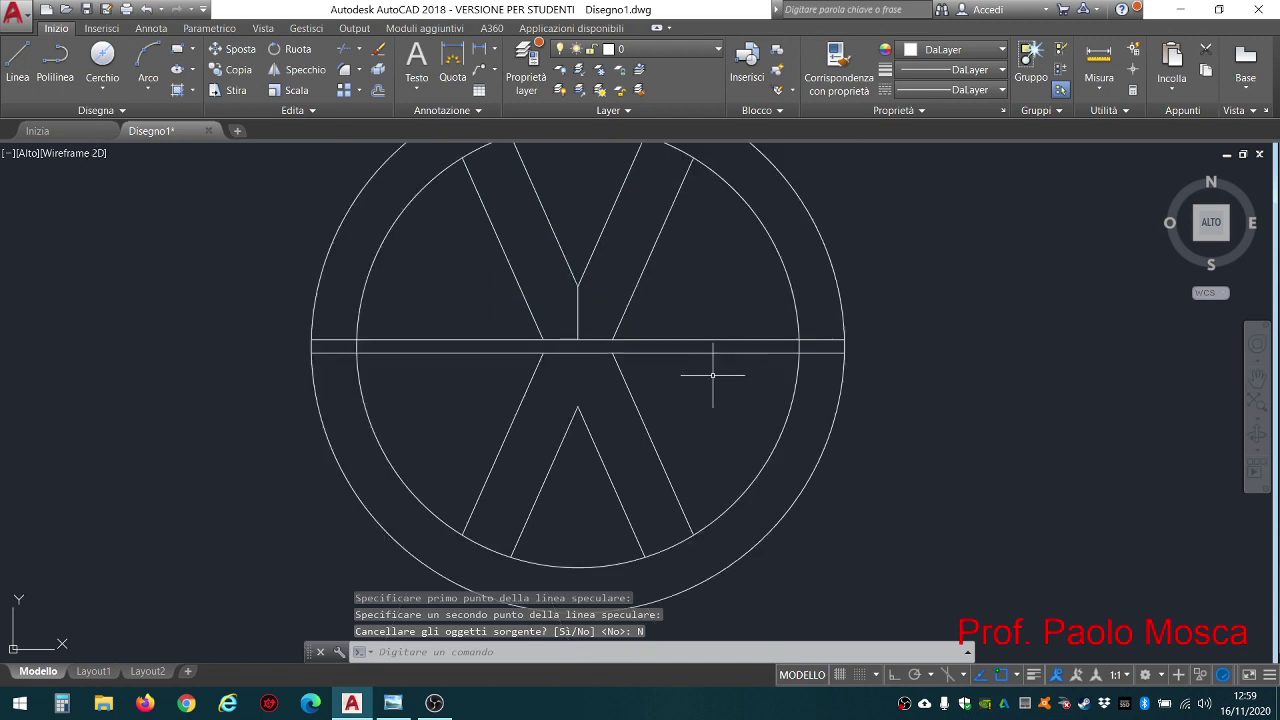
key("Escape")
key("Escape")
key("Escape")
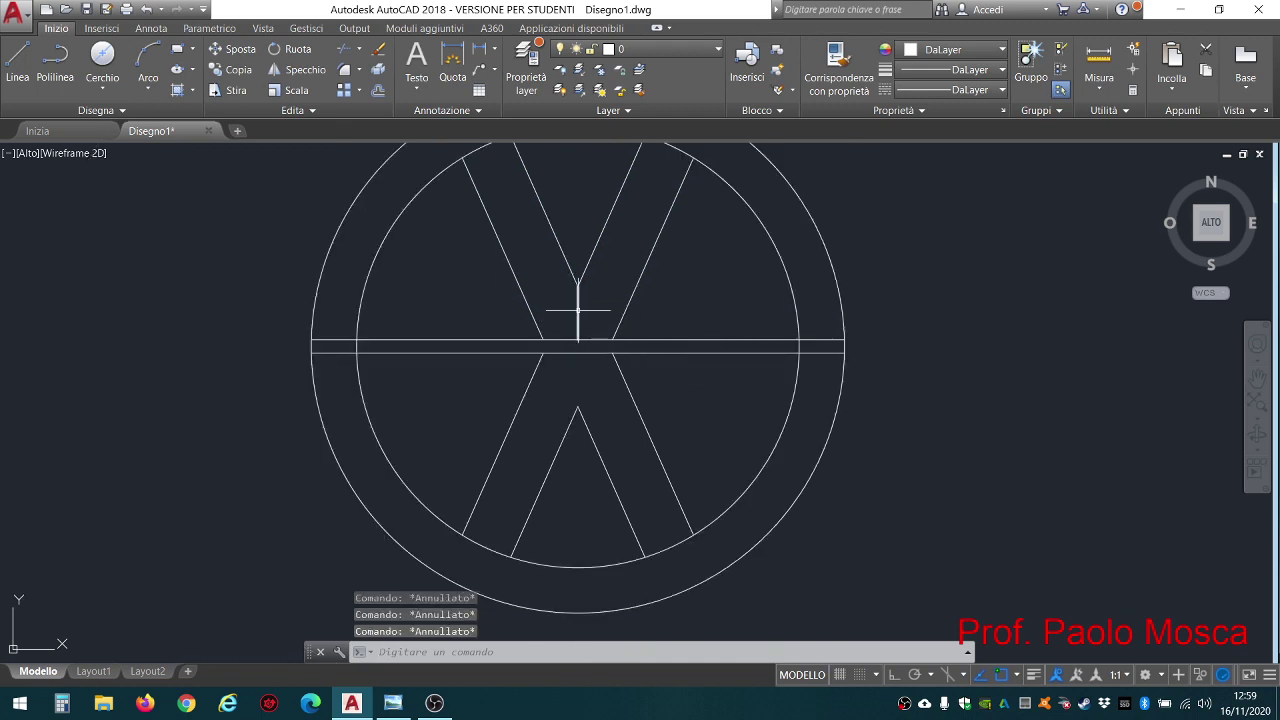
Erase the short vertical stem and choose the four outer V diagonals as trim edges
left_click(578, 310)
left_click(380, 55)
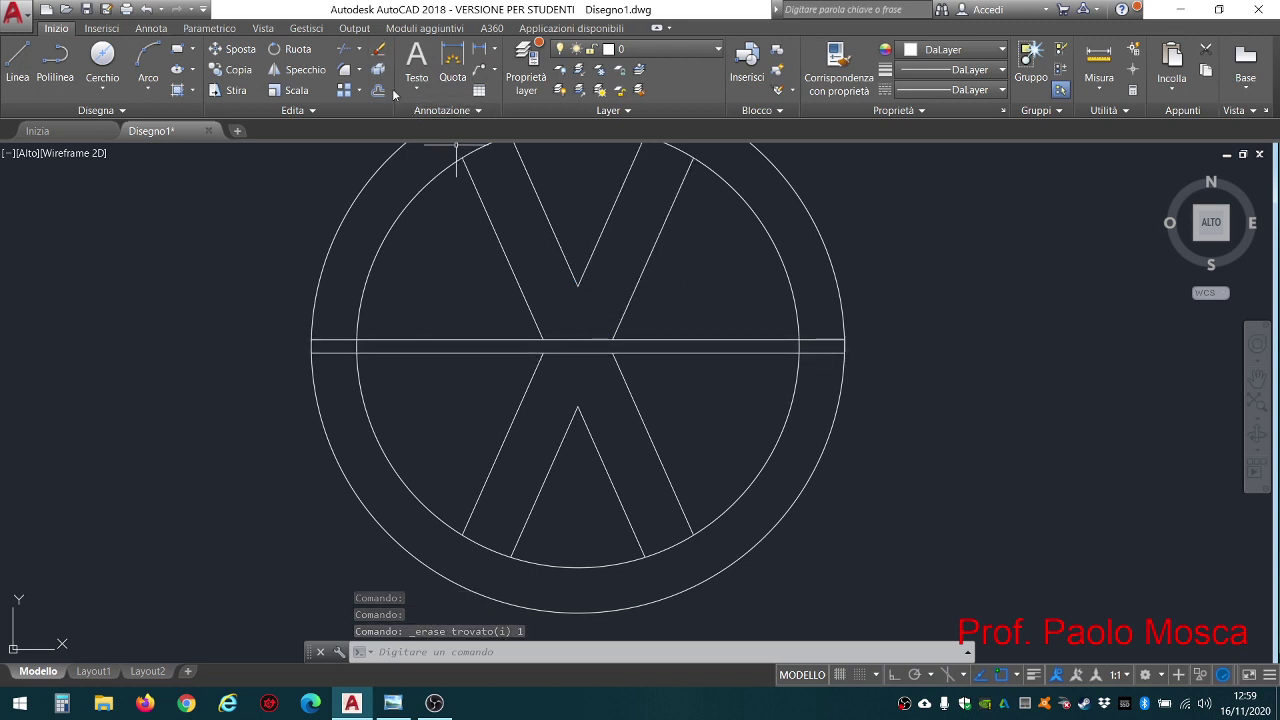
left_click(347, 53)
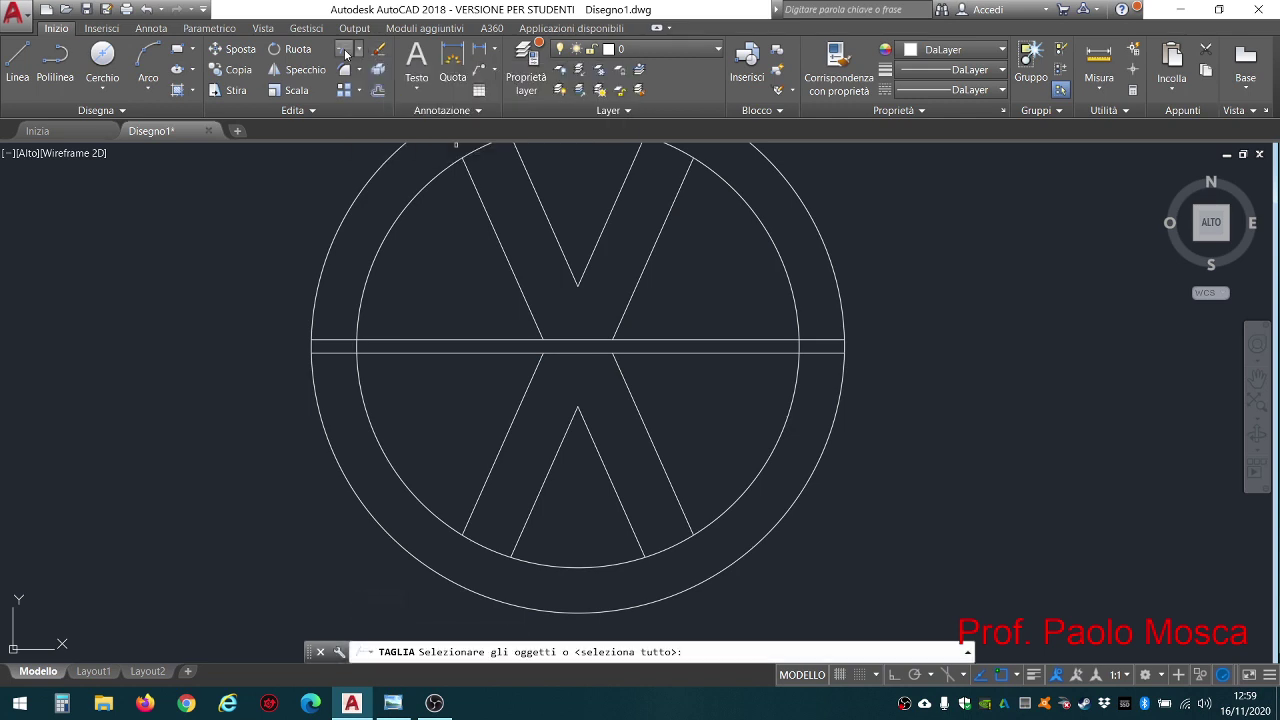
left_click(622, 311)
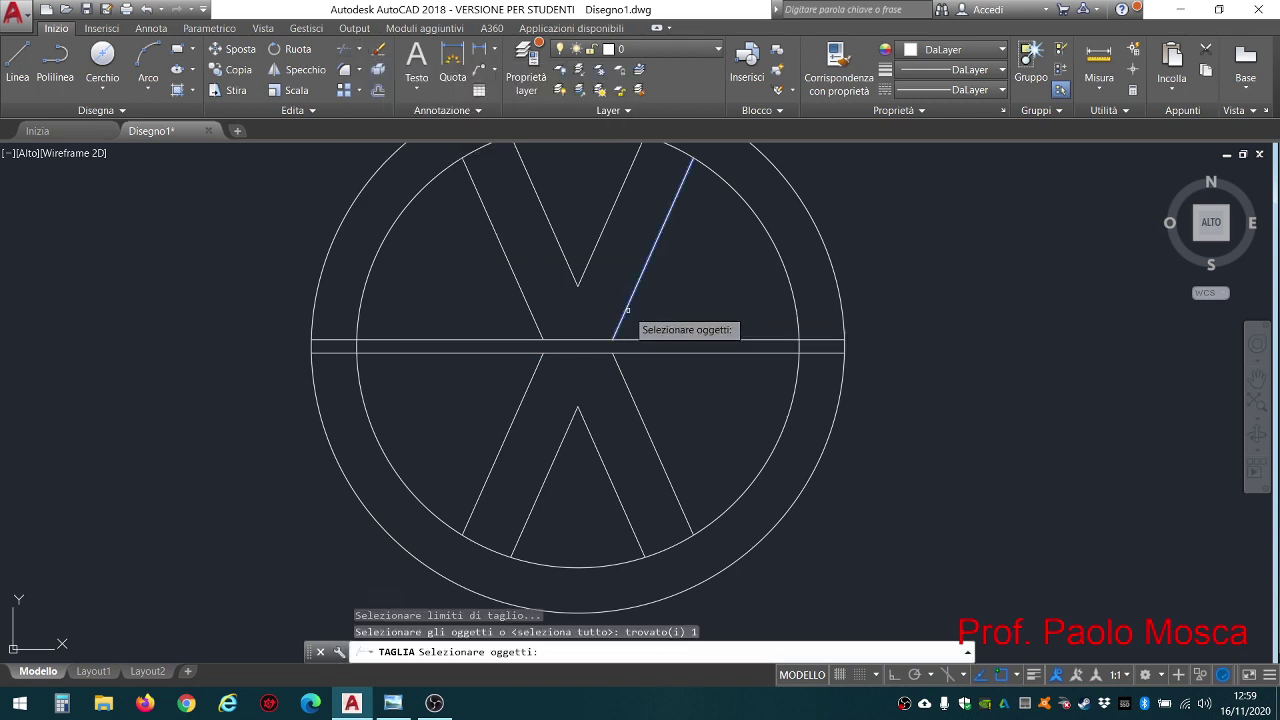
left_click(530, 311)
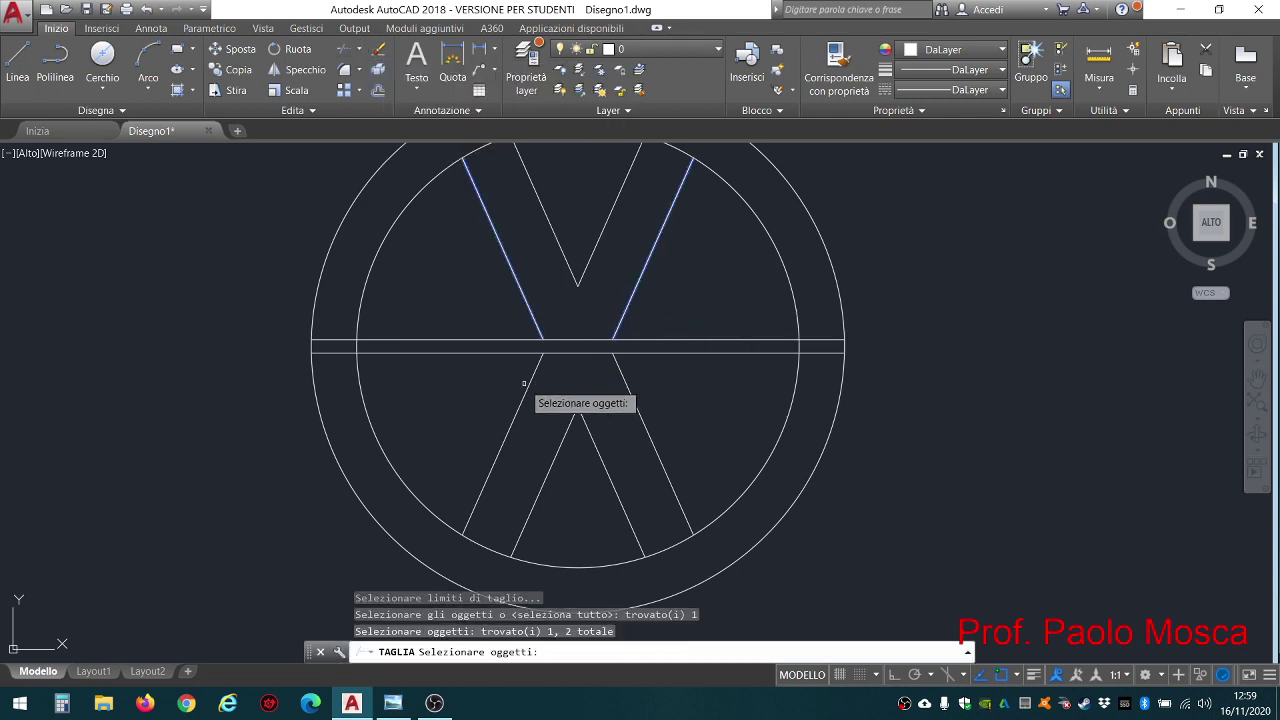
left_click(524, 383)
left_click(630, 384)
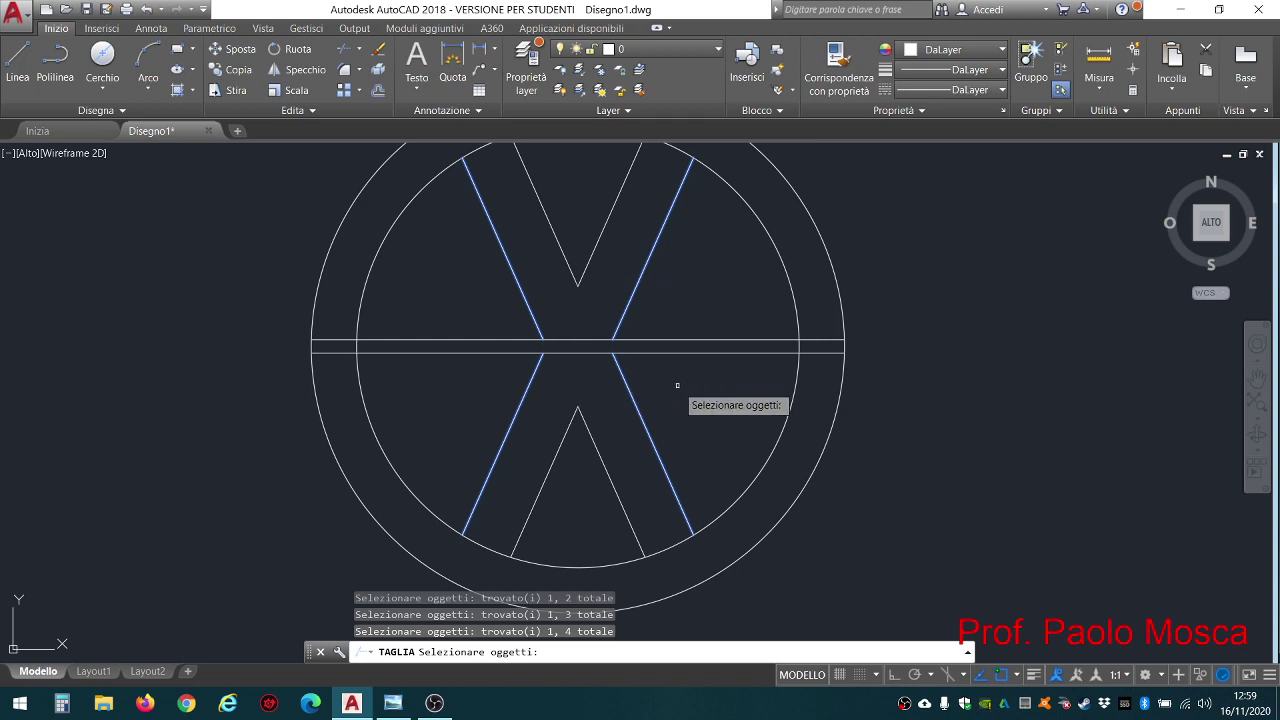
Cut away the horizontal band's left and right ends outside the V shapes, then view the reference image
key("Return")
left_click(717, 320)
left_click(674, 374)
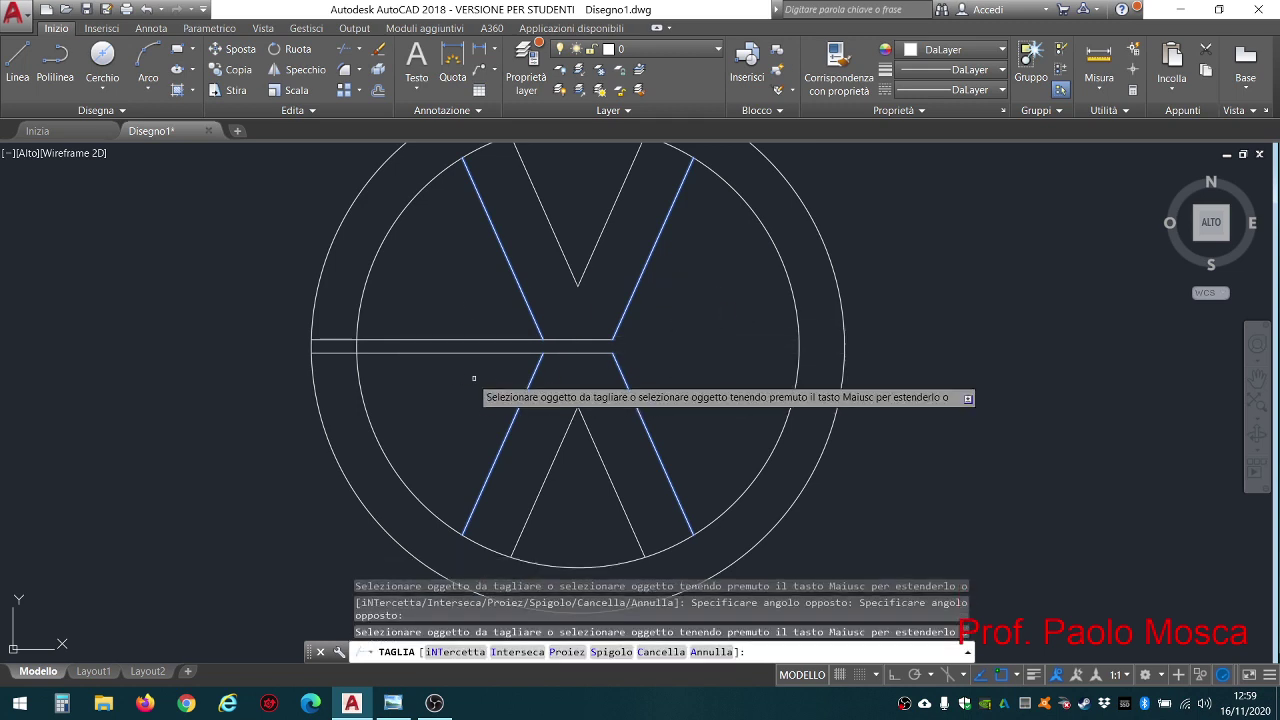
left_click(474, 378)
left_click(466, 323)
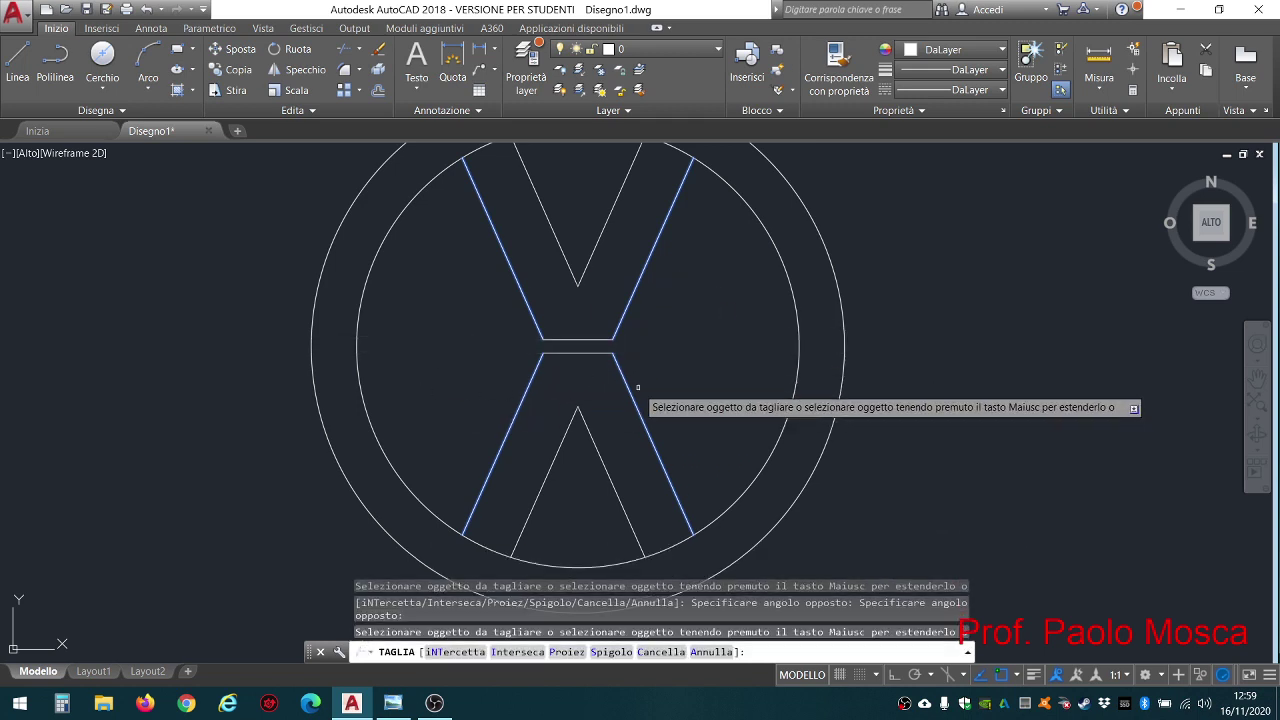
key("Escape")
key("Escape")
key("Escape")
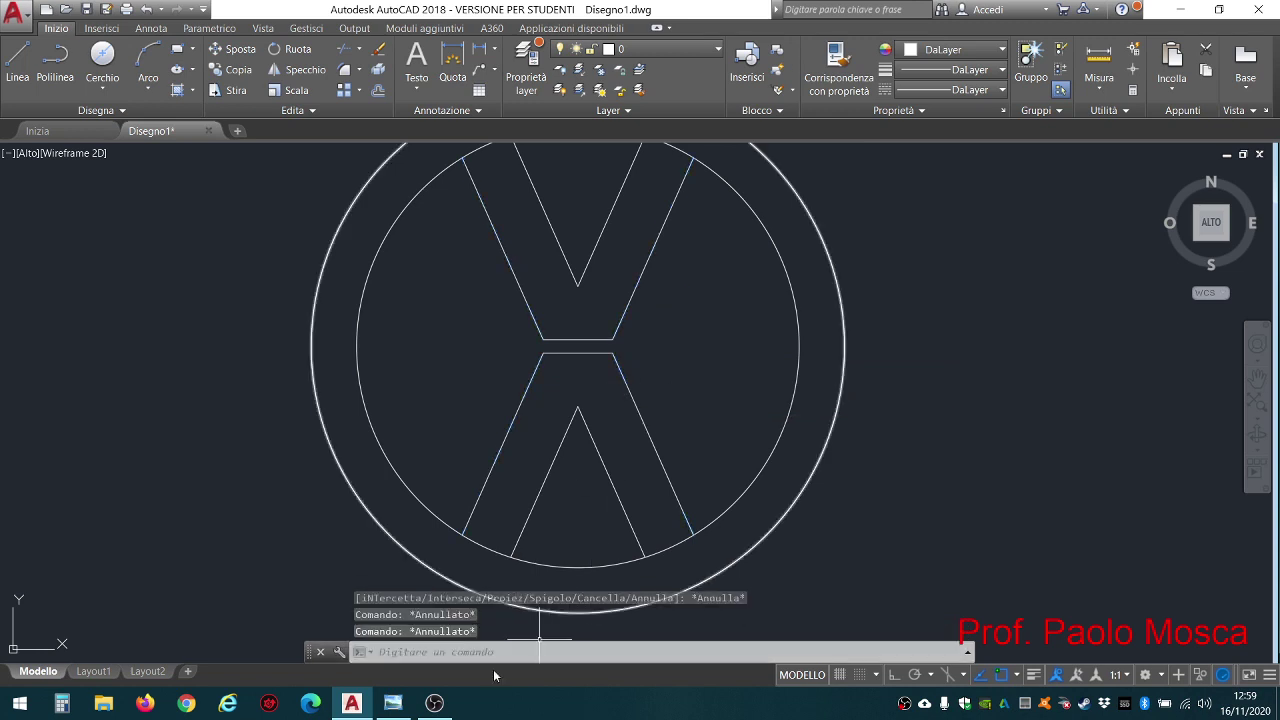
left_click(392, 703)
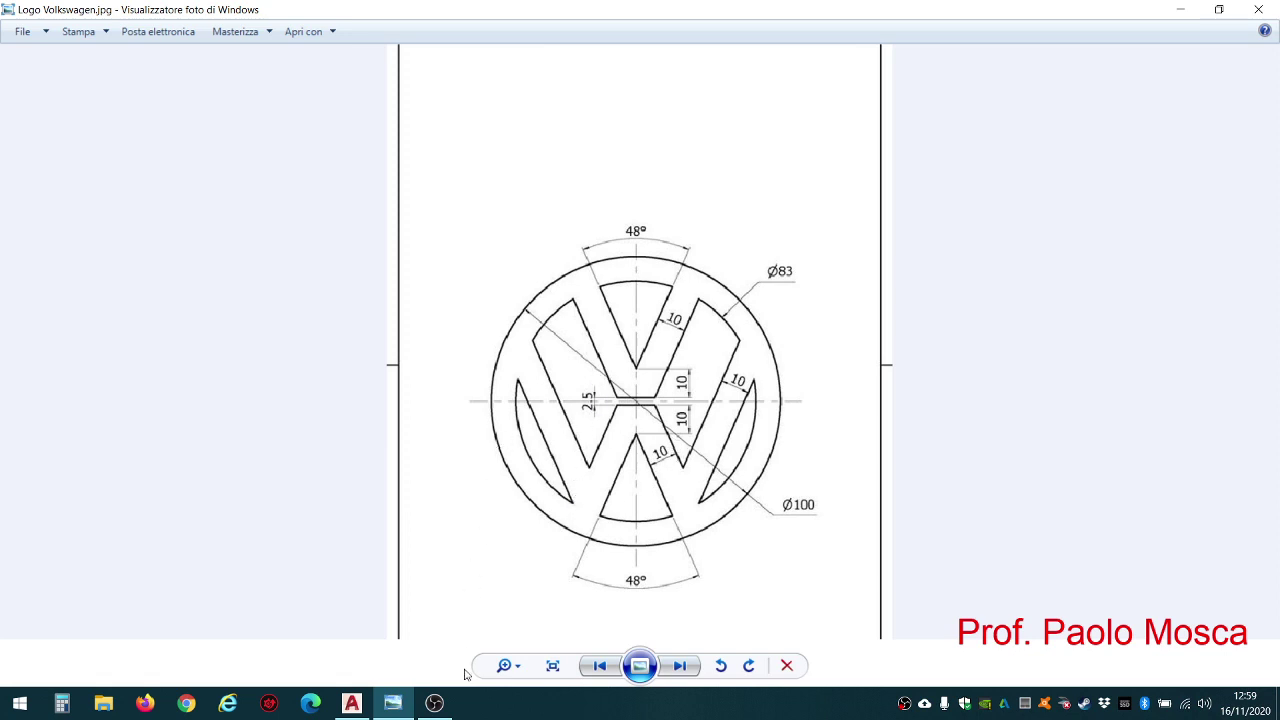
Return to the AutoCAD drawing after checking the Logo Volkswagen.jpg reference
left_click(363, 706)
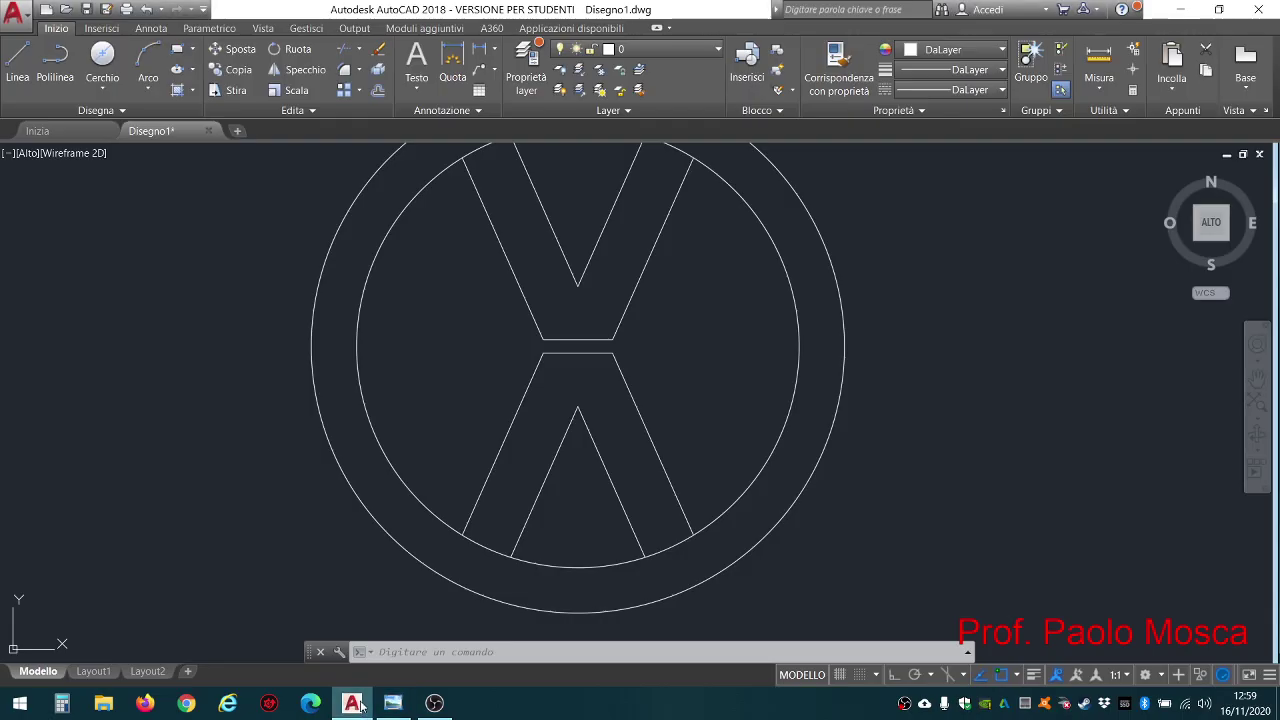
Copy the upper-left V edge from its lower end down to the lower-left ring intersection
right_click(519, 285)
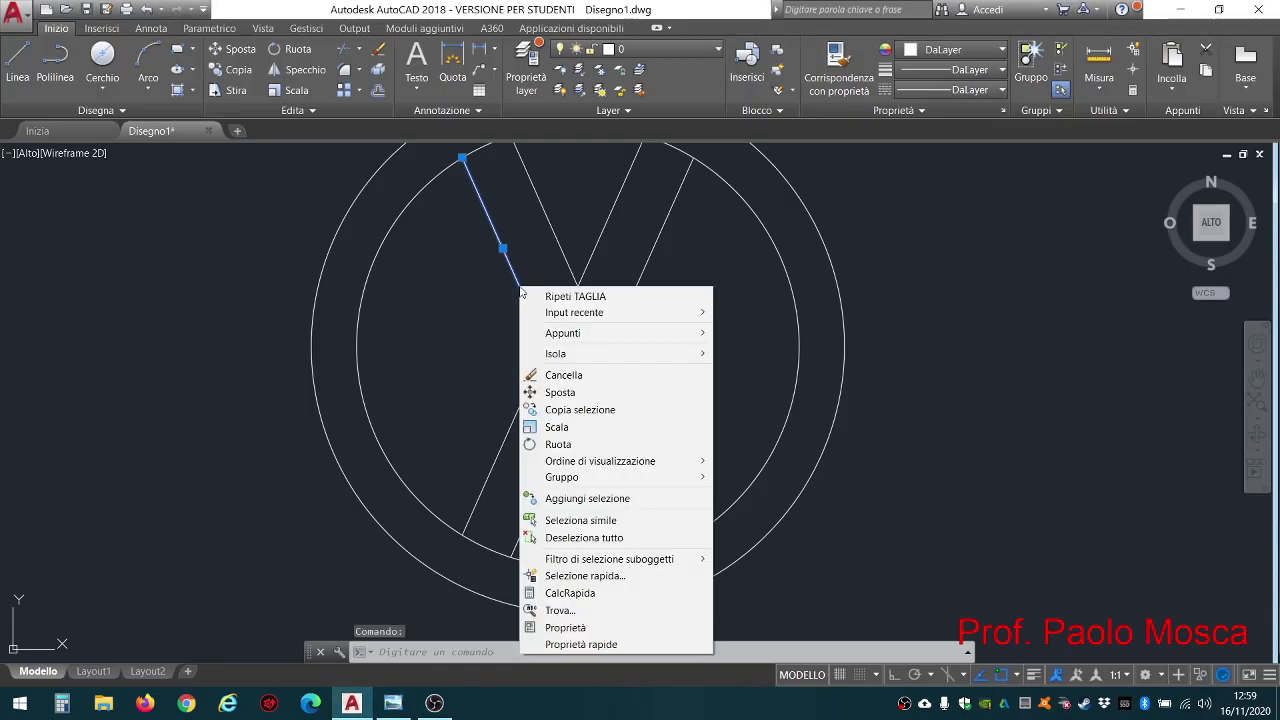
left_click(531, 284)
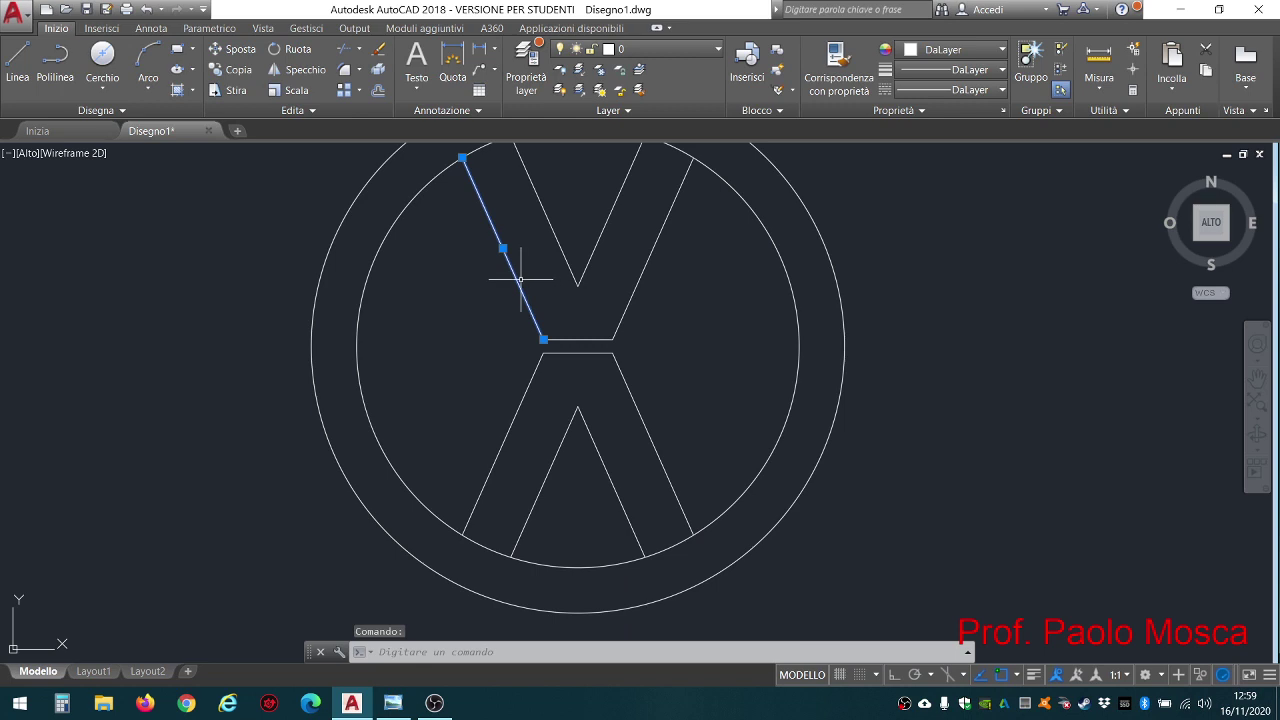
right_click(529, 275)
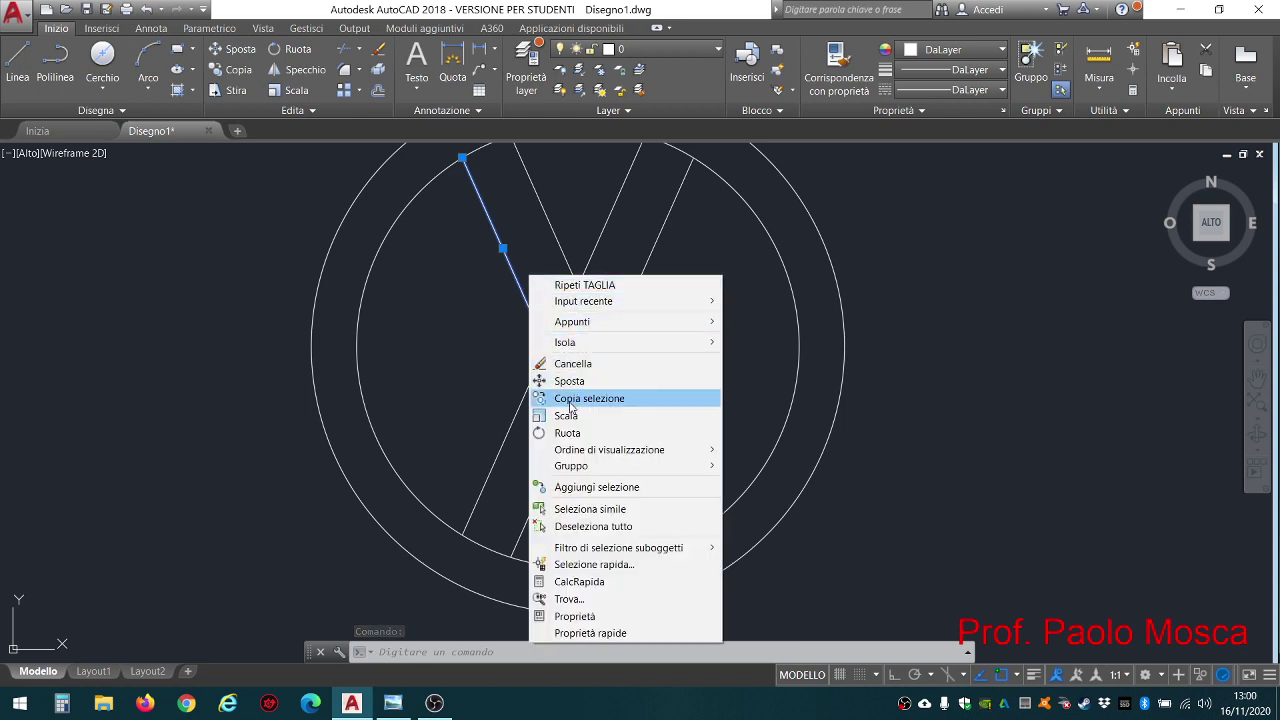
key("Escape")
key("Escape")
left_click(514, 268)
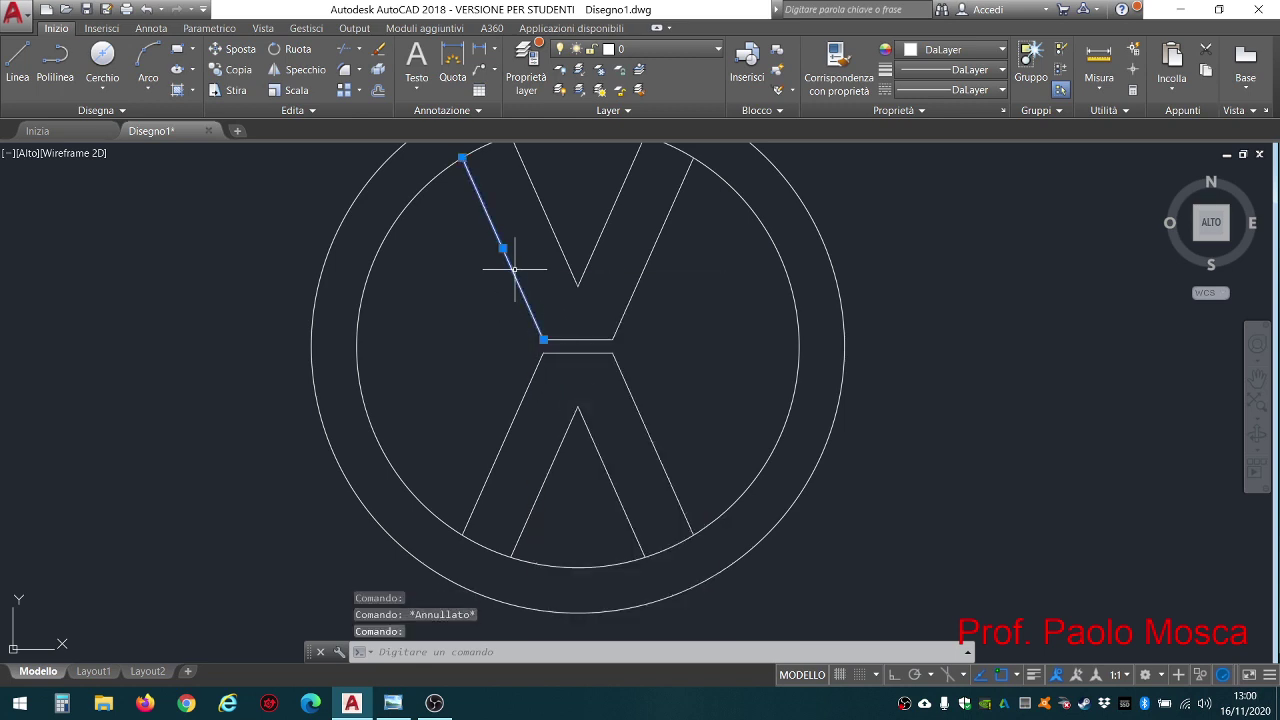
key("Escape")
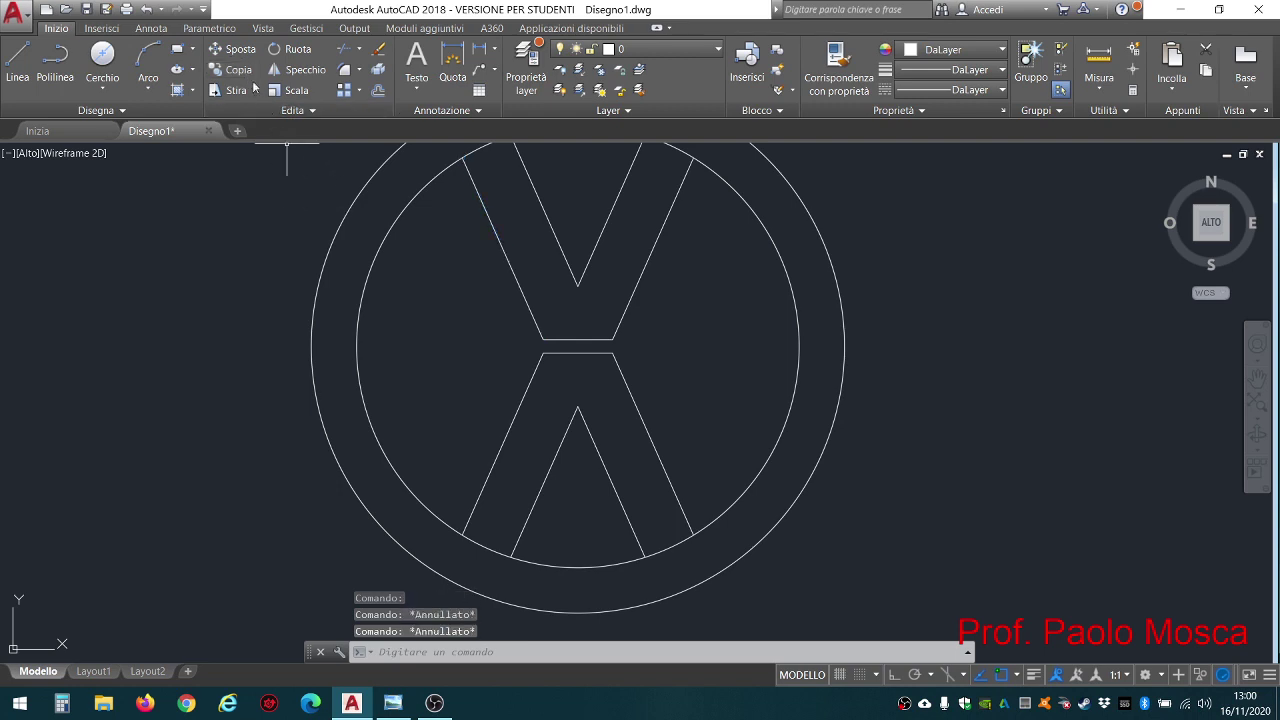
left_click(236, 69)
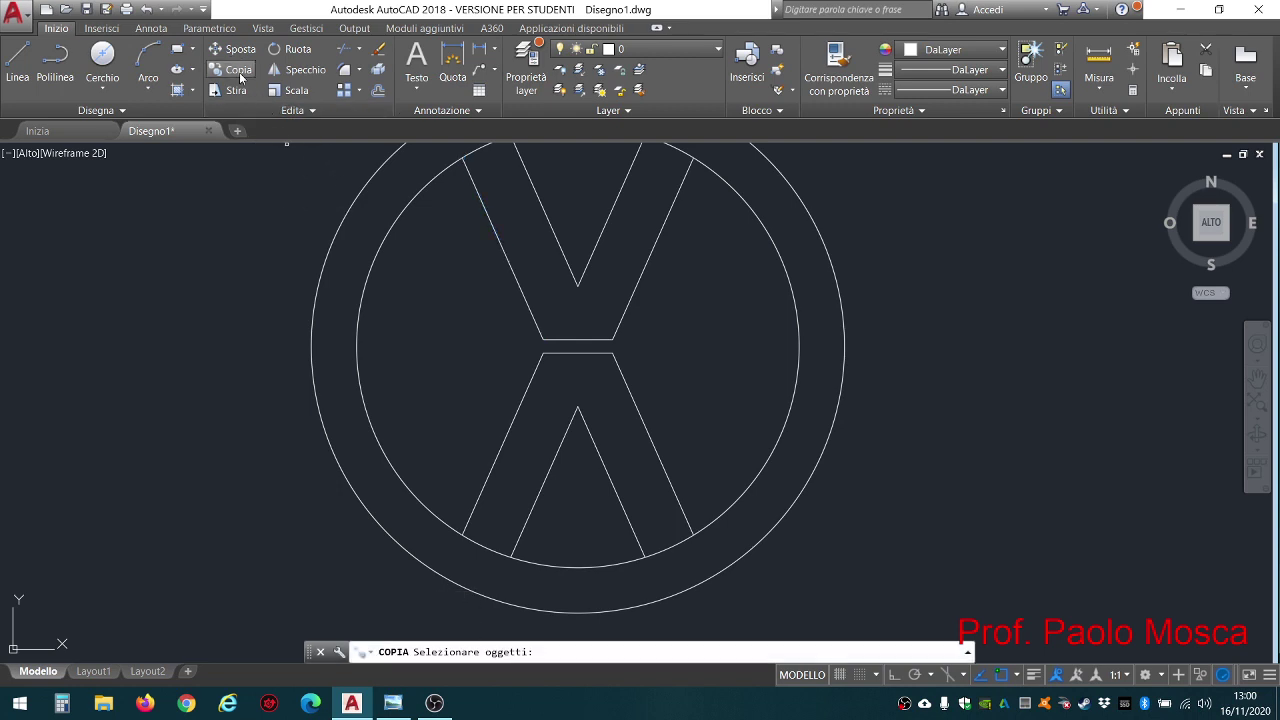
left_click(510, 263)
key("Return")
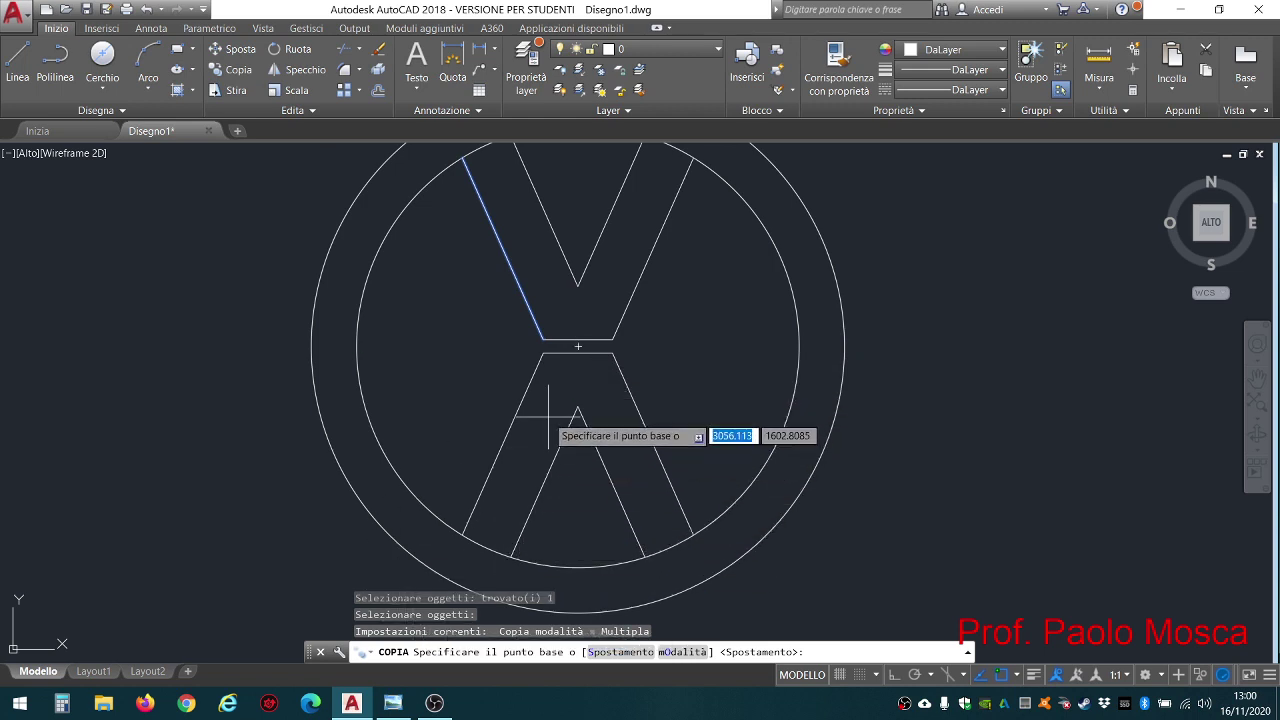
left_click(543, 338)
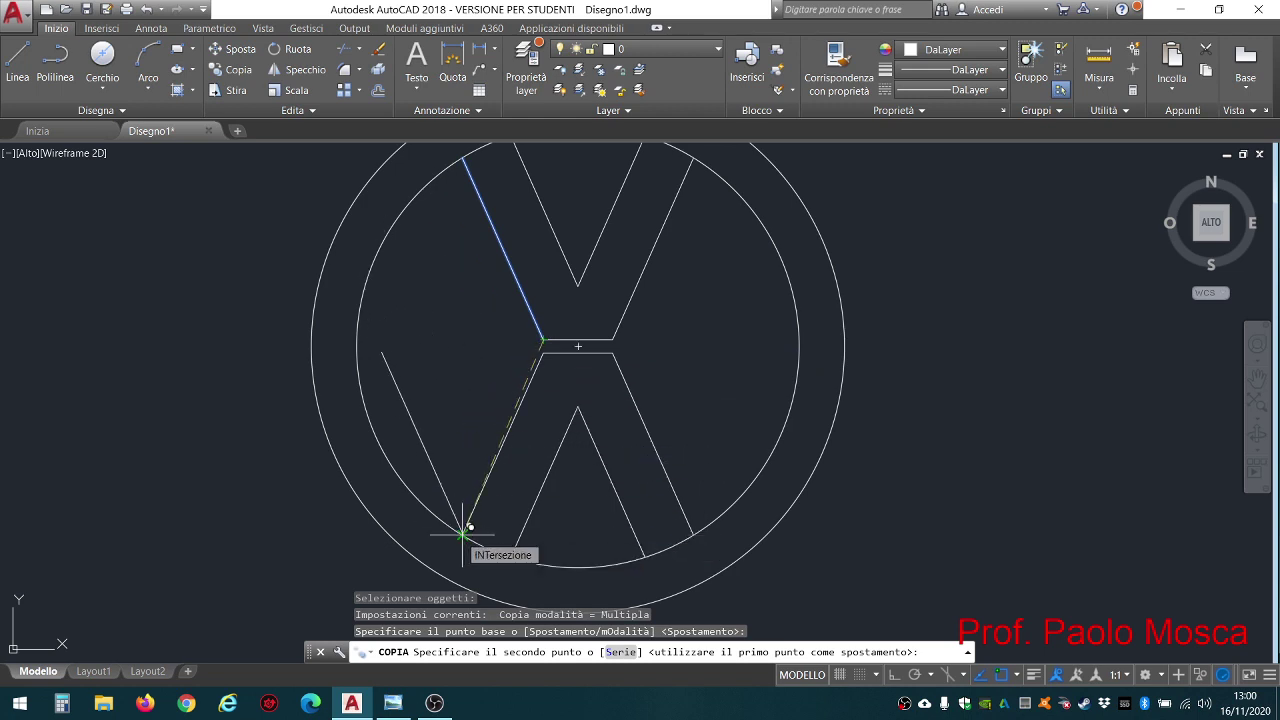
left_click(463, 534)
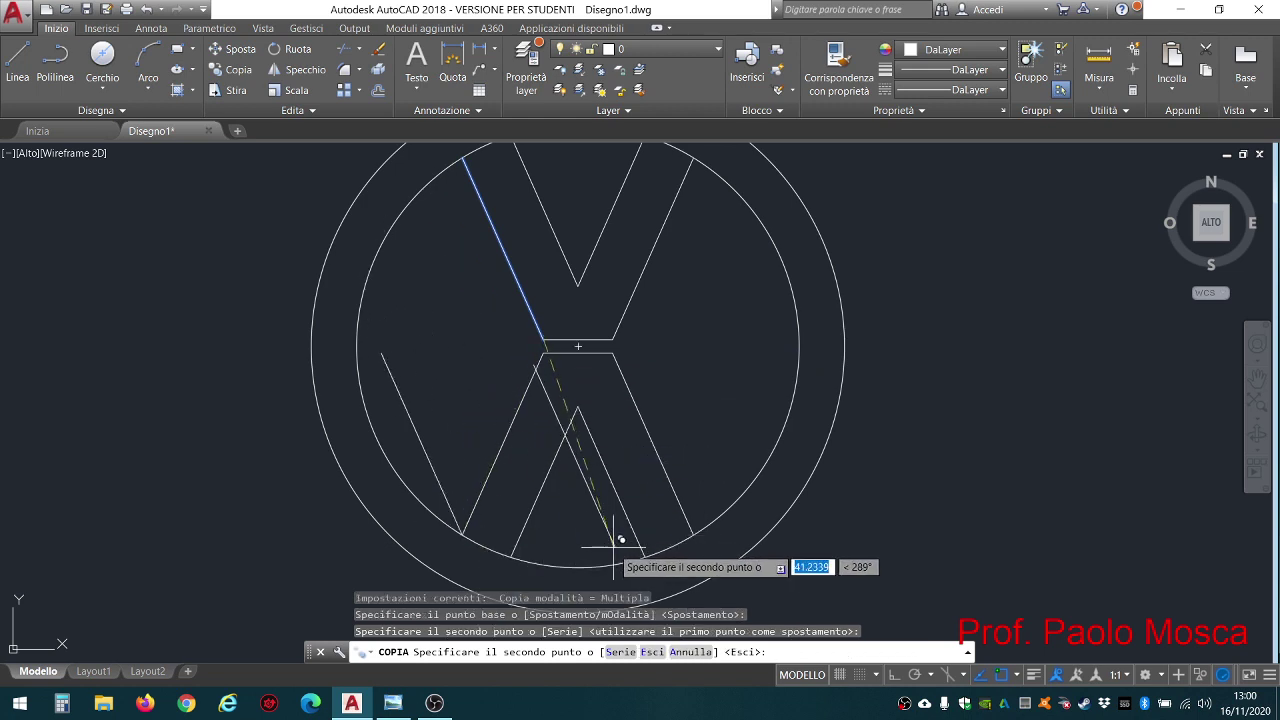
key("Escape")
key("Escape")
key("Escape")
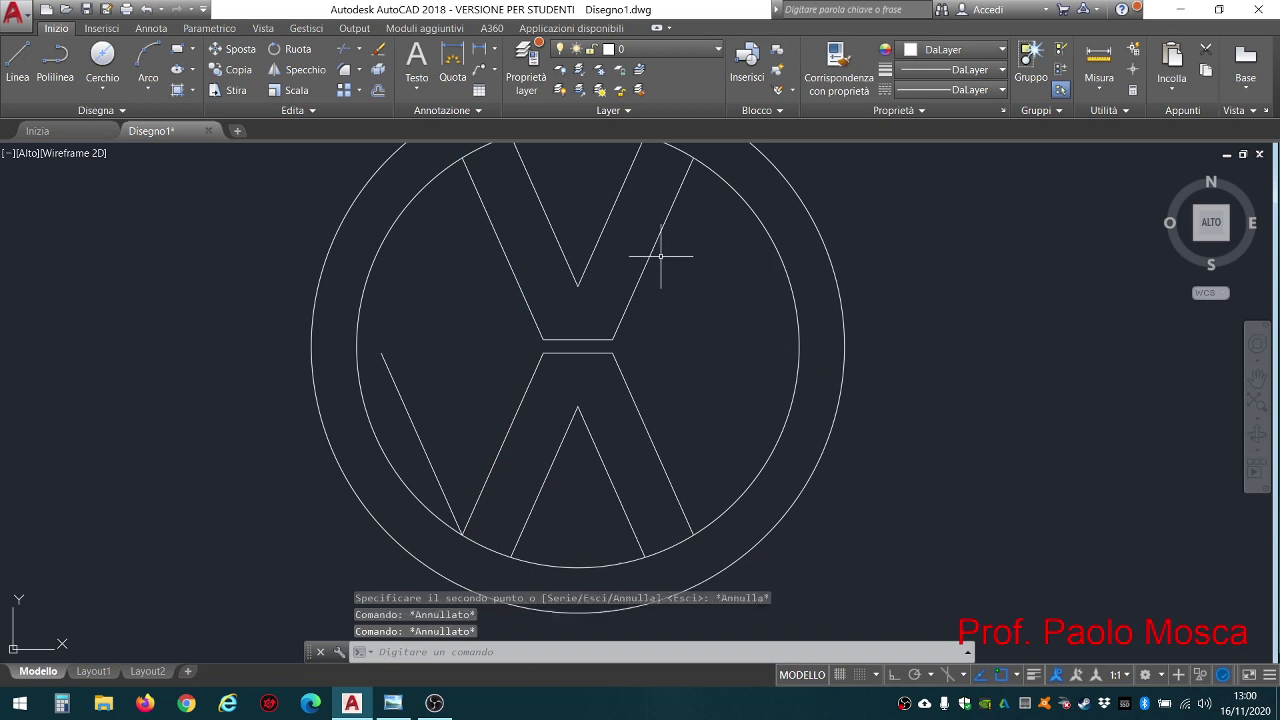
Copy the upper-right V edge from its lower end down to the lower-right ring intersection
left_click(655, 248)
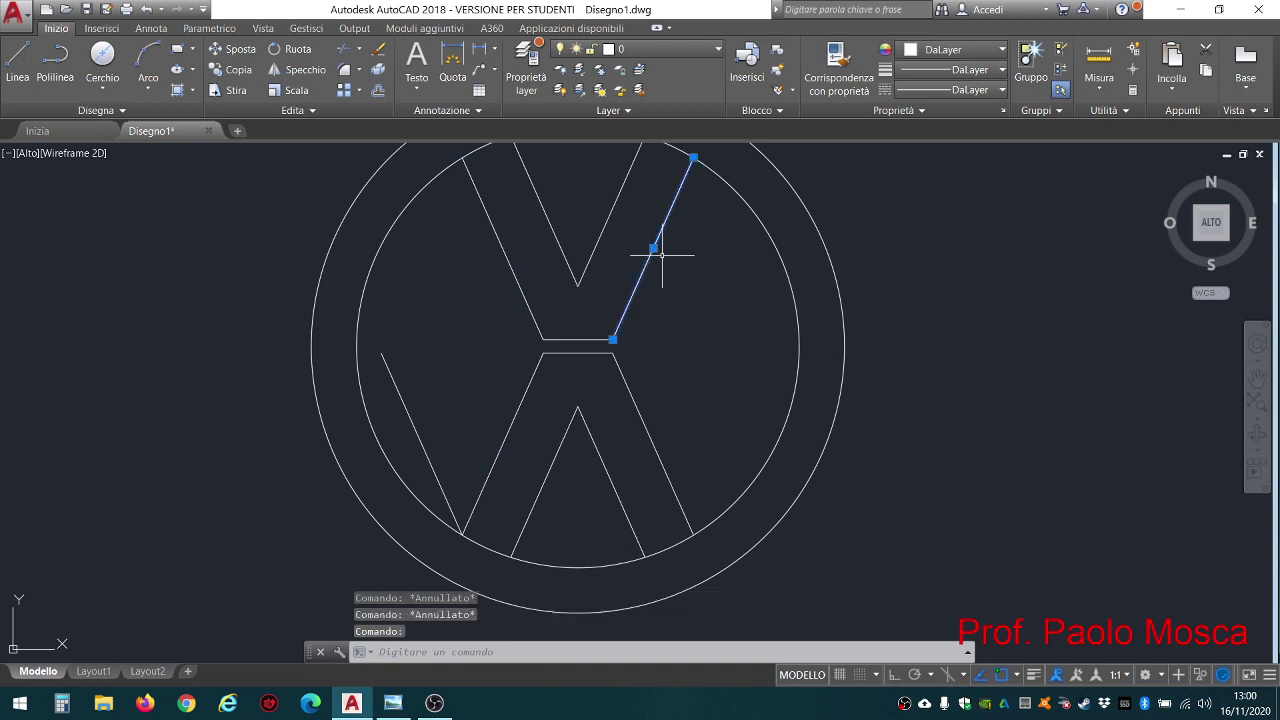
right_click(669, 262)
left_click(716, 386)
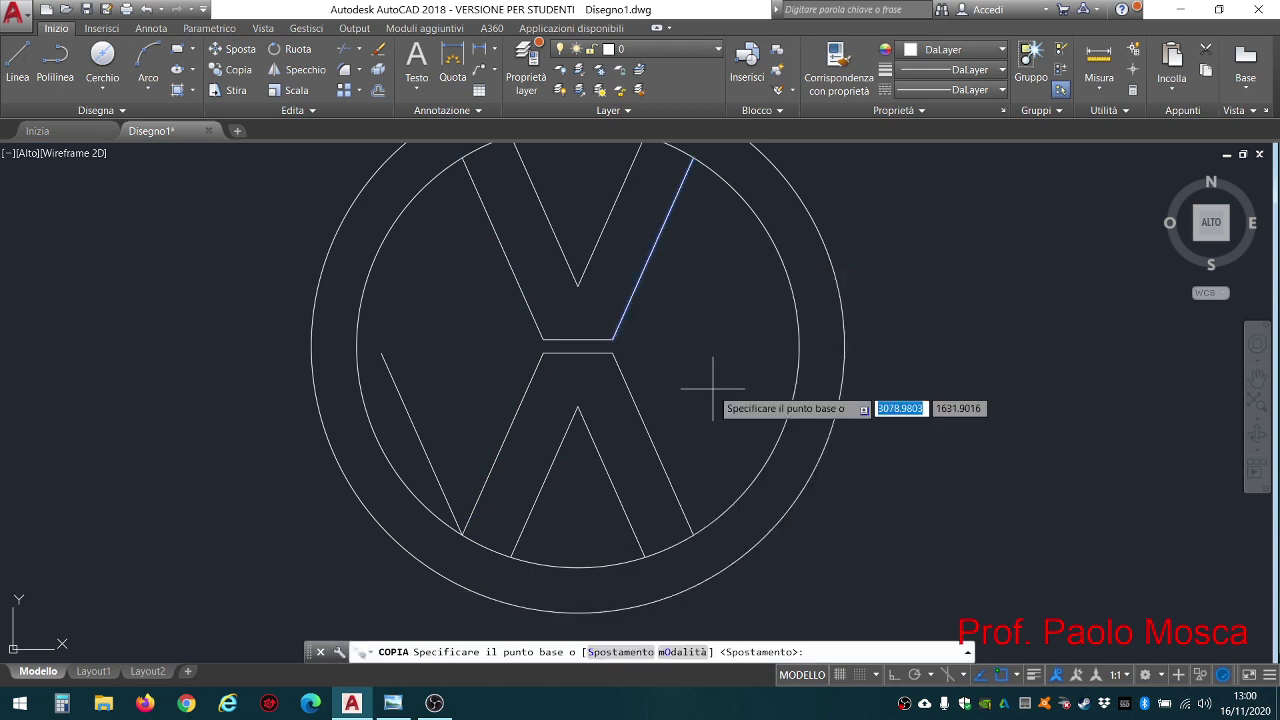
left_click(613, 340)
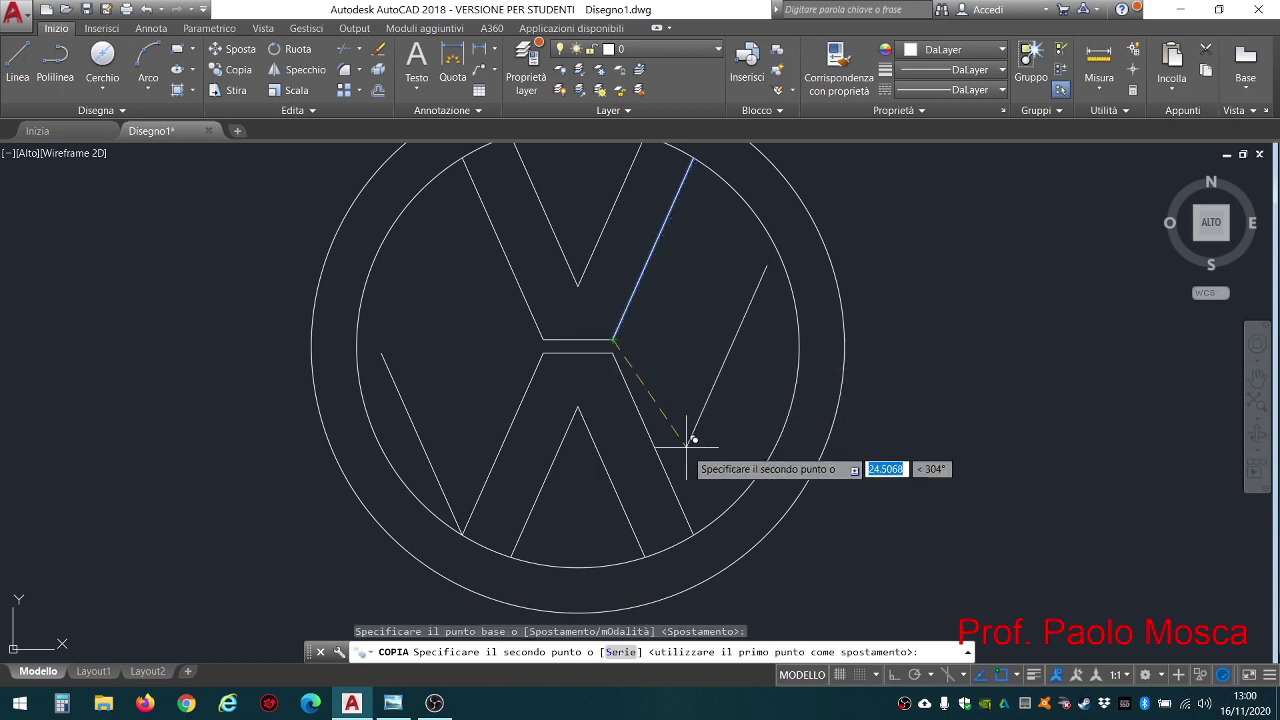
left_click(693, 532)
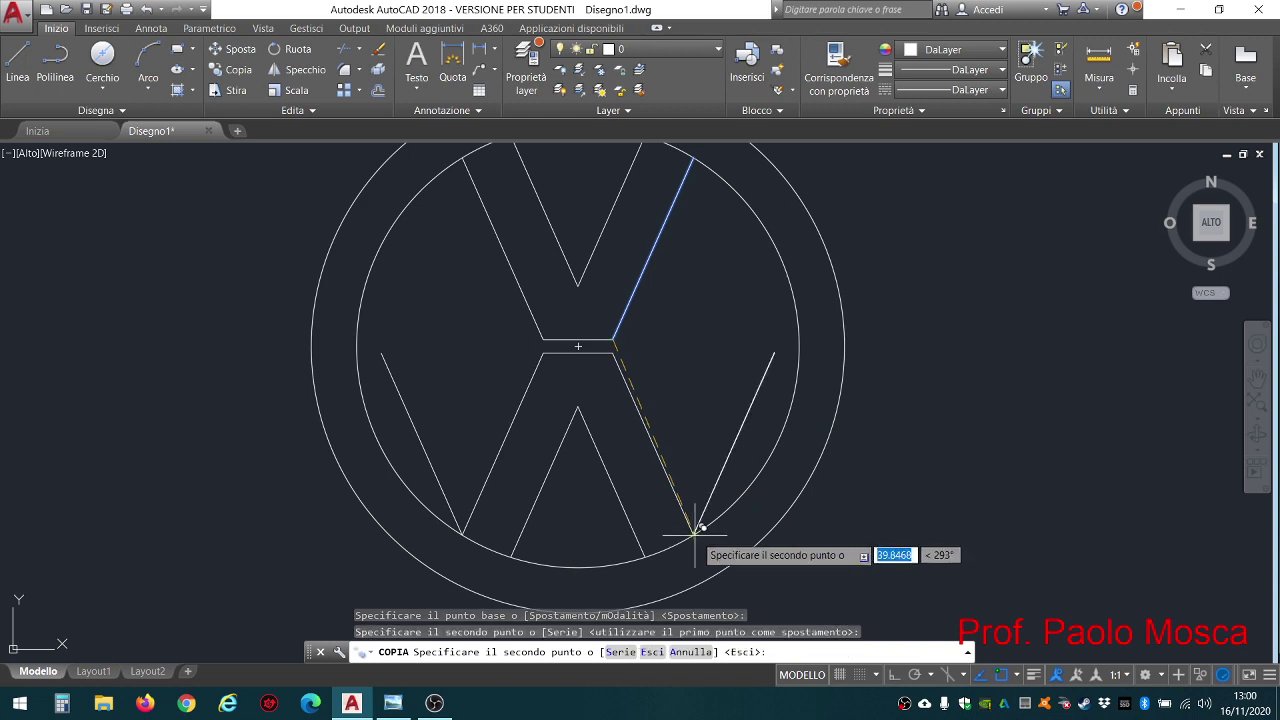
key("Escape")
key("Escape")
key("Escape")
key("Escape")
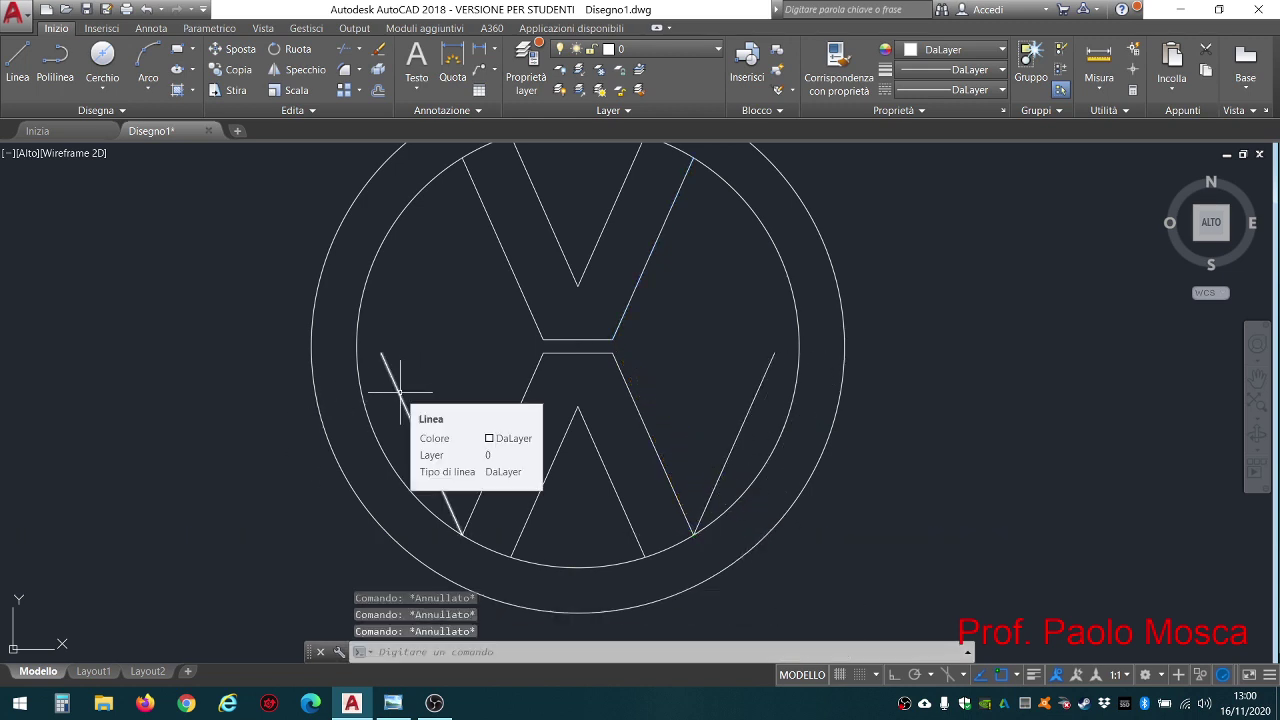
Grip-stretch the top ends of both new lower slanted lines up to the inner circle
left_click(400, 393)
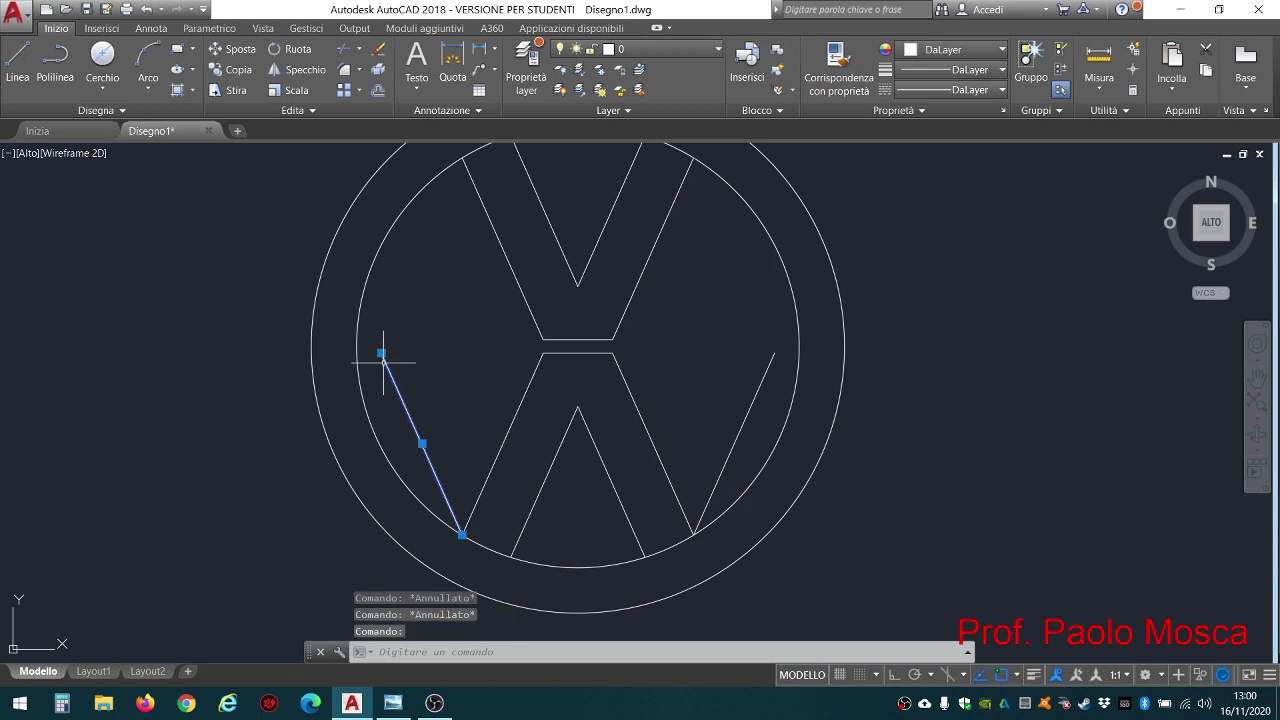
left_click(382, 354)
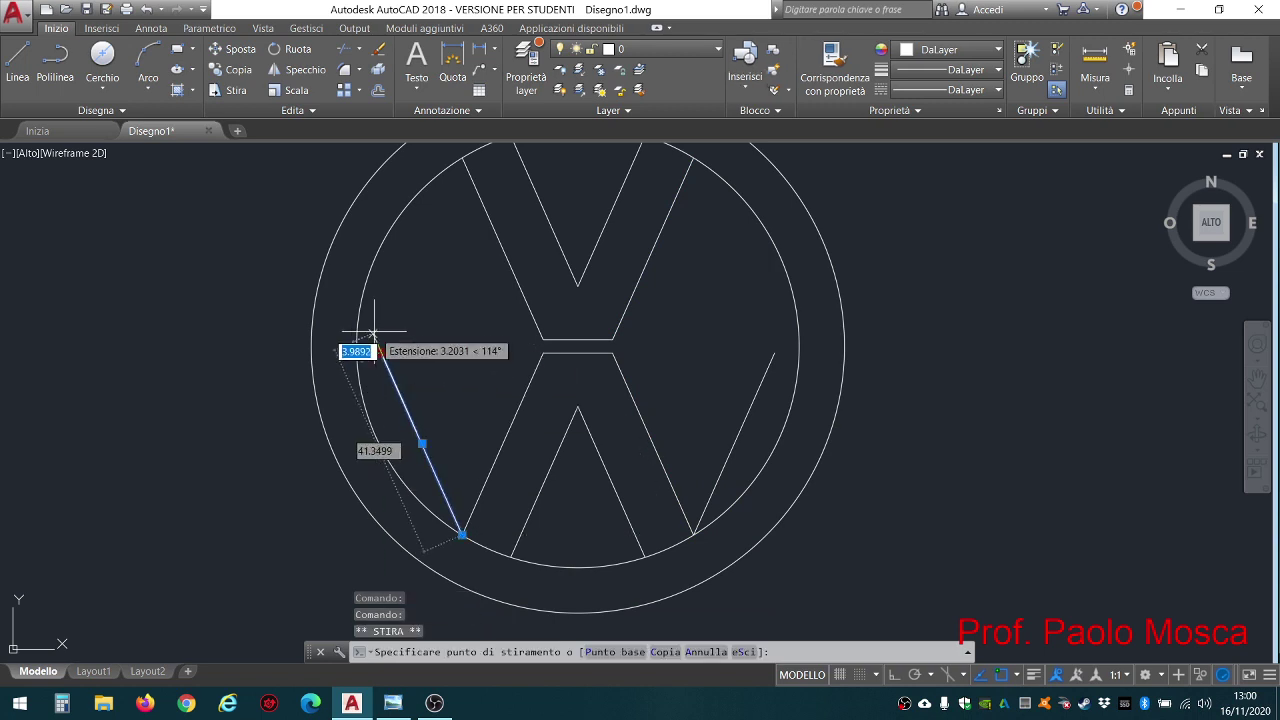
left_click(359, 305)
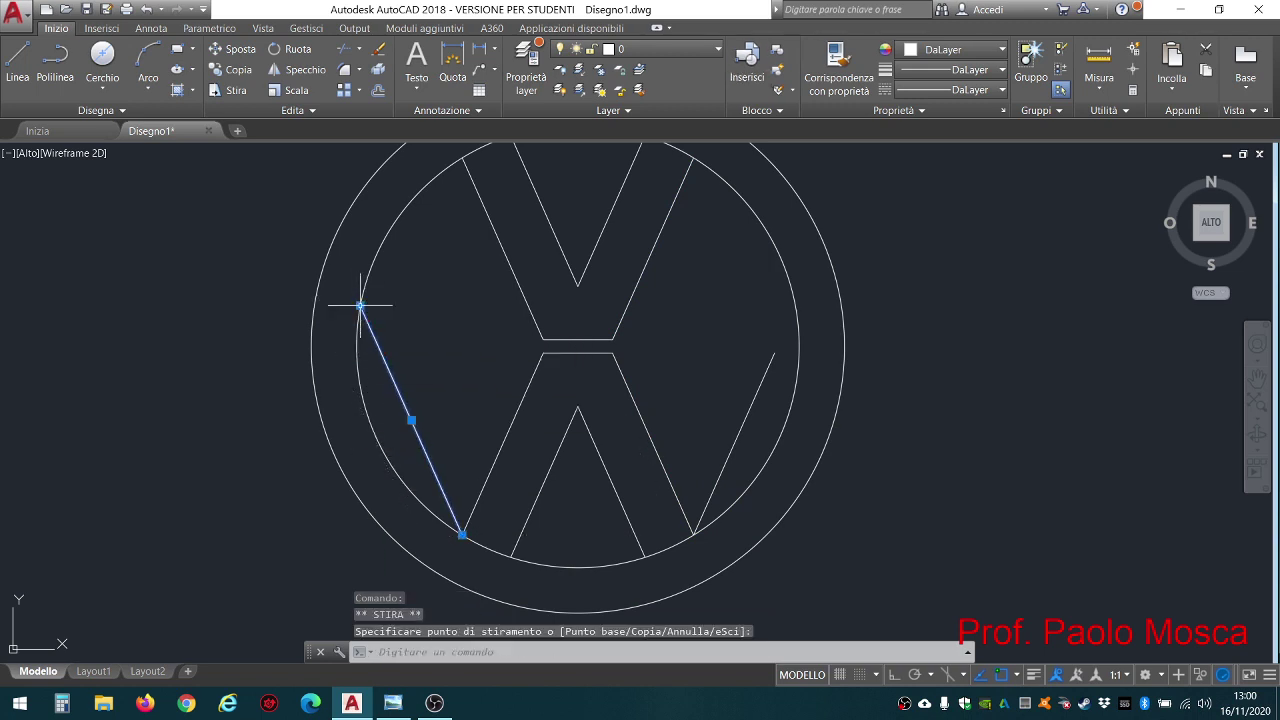
key("Escape")
key("Escape")
key("Escape")
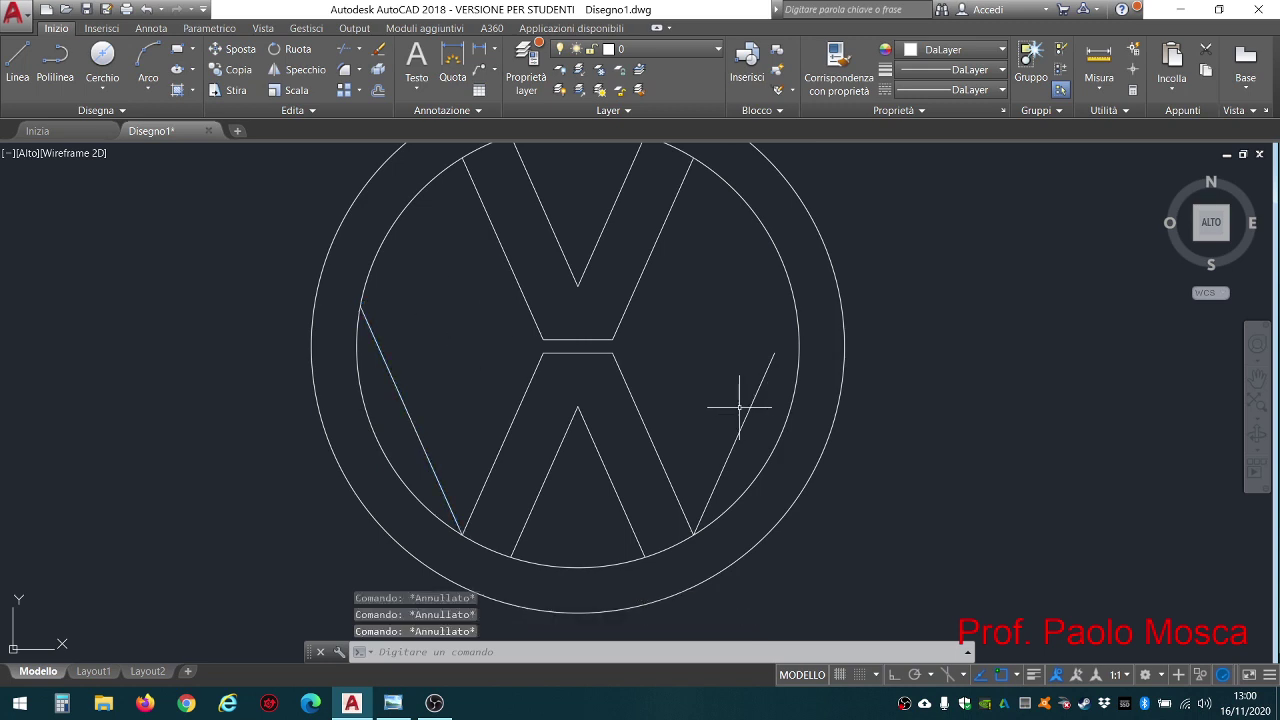
left_click(750, 406)
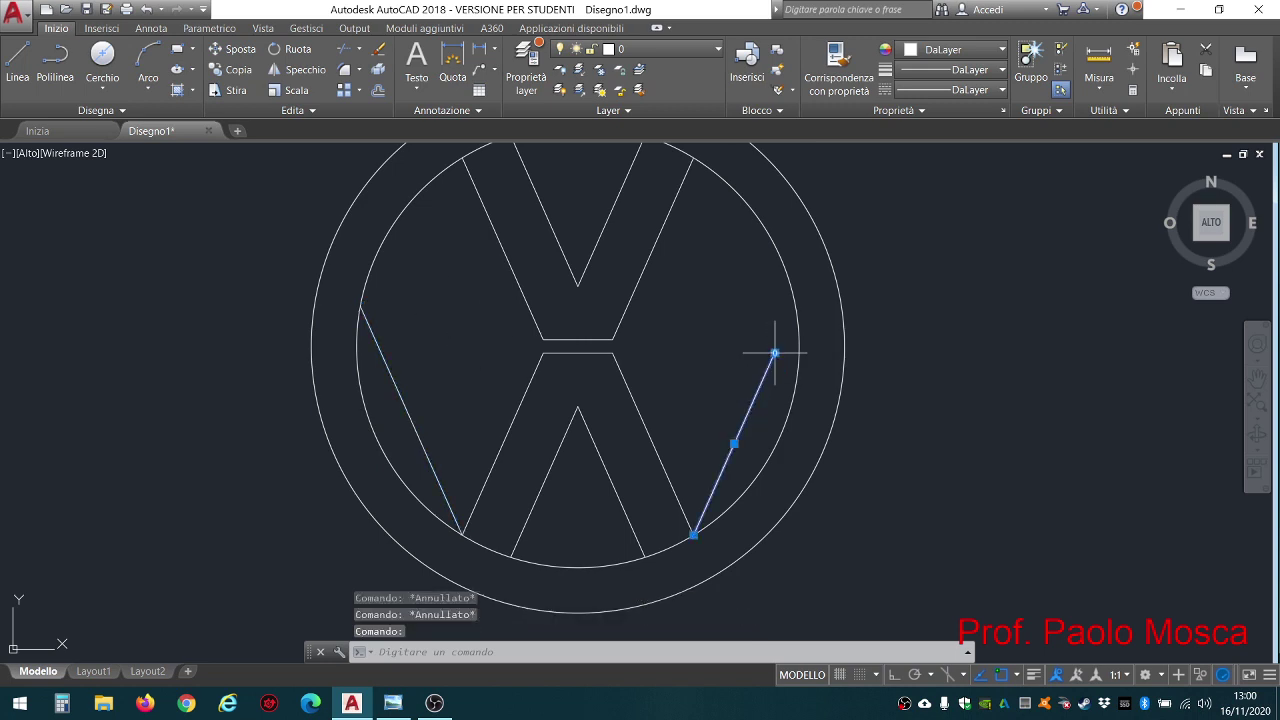
left_click(775, 352)
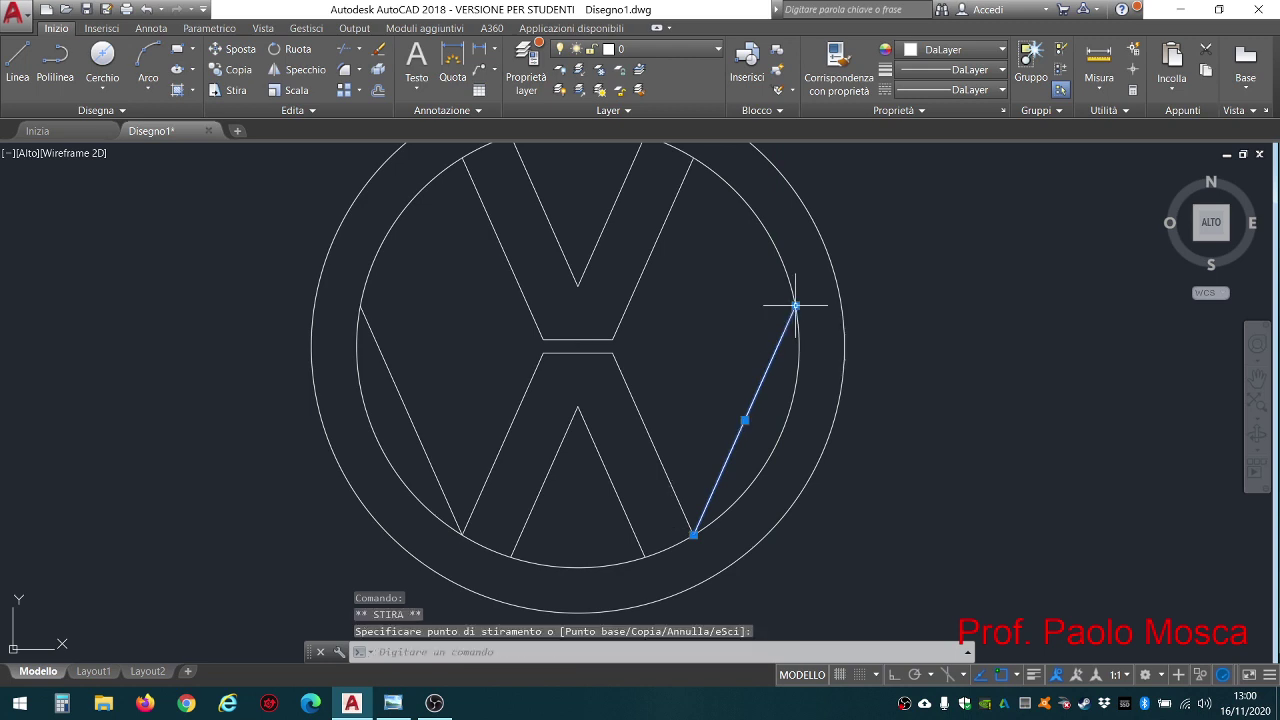
key("Escape")
key("Escape")
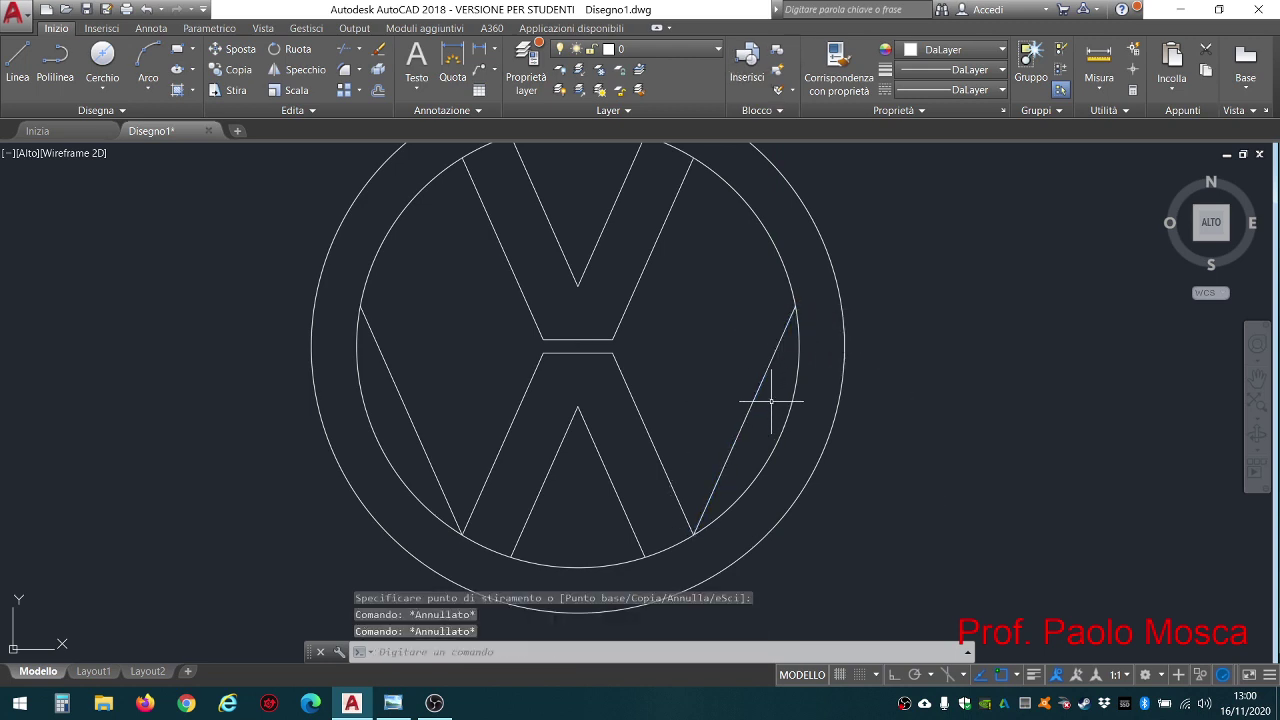
left_click(378, 90)
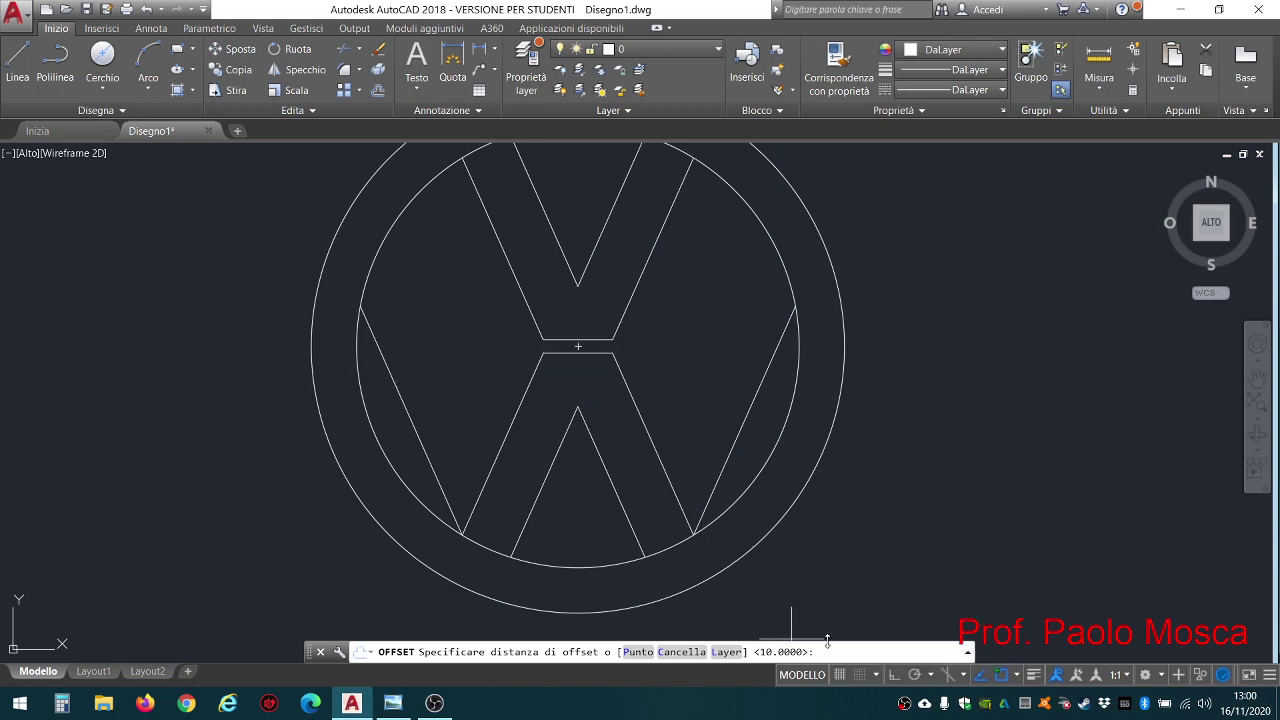
Offset the left and right W diagonals 10 units toward the centre
key("Return")
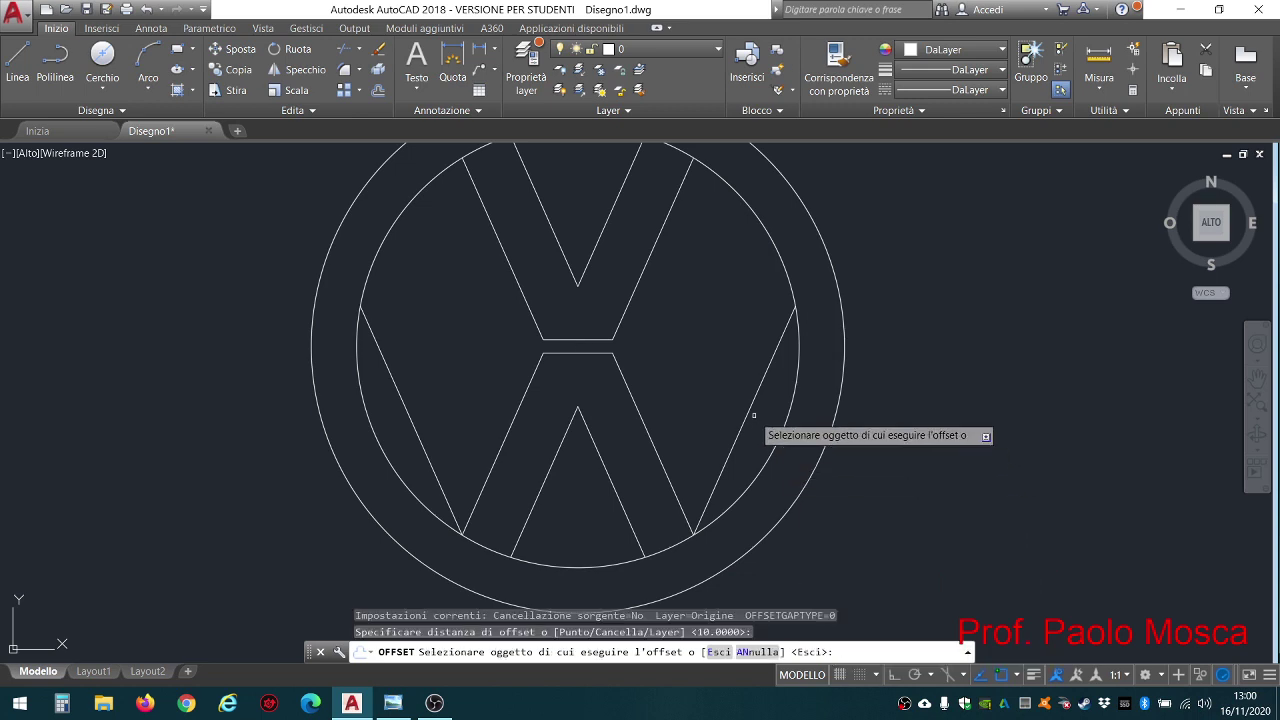
left_click(747, 420)
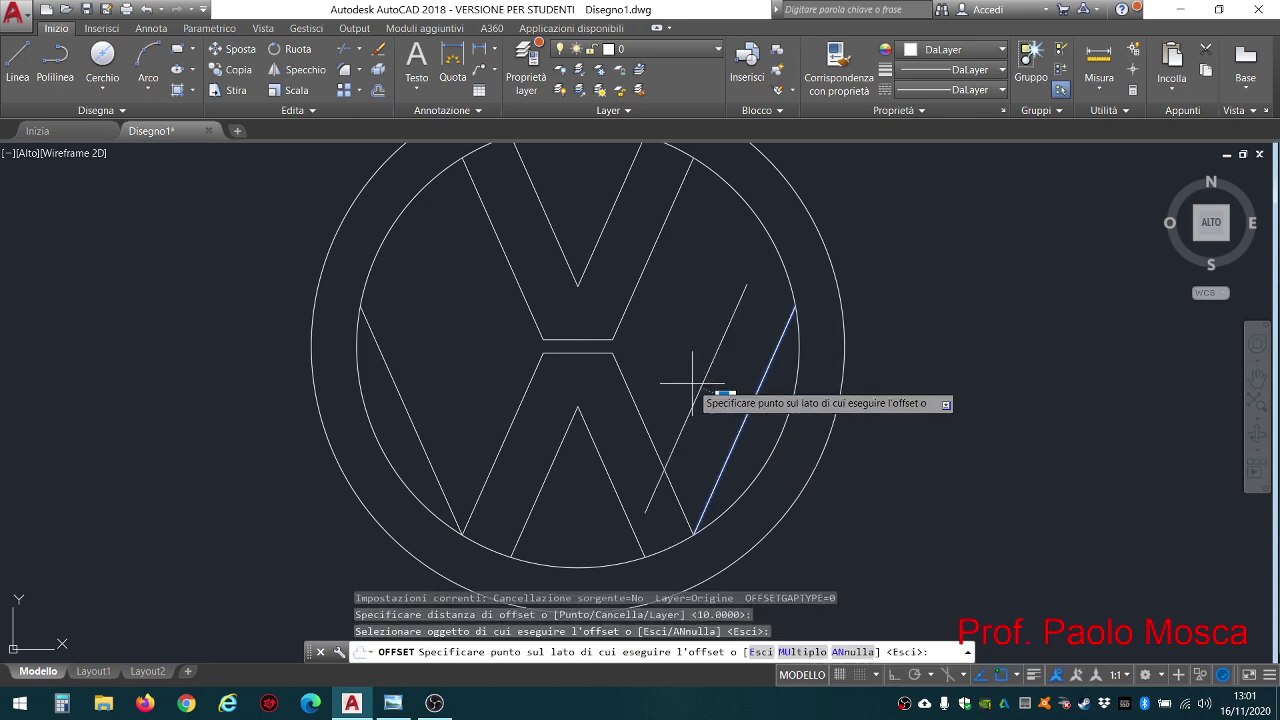
left_click(692, 383)
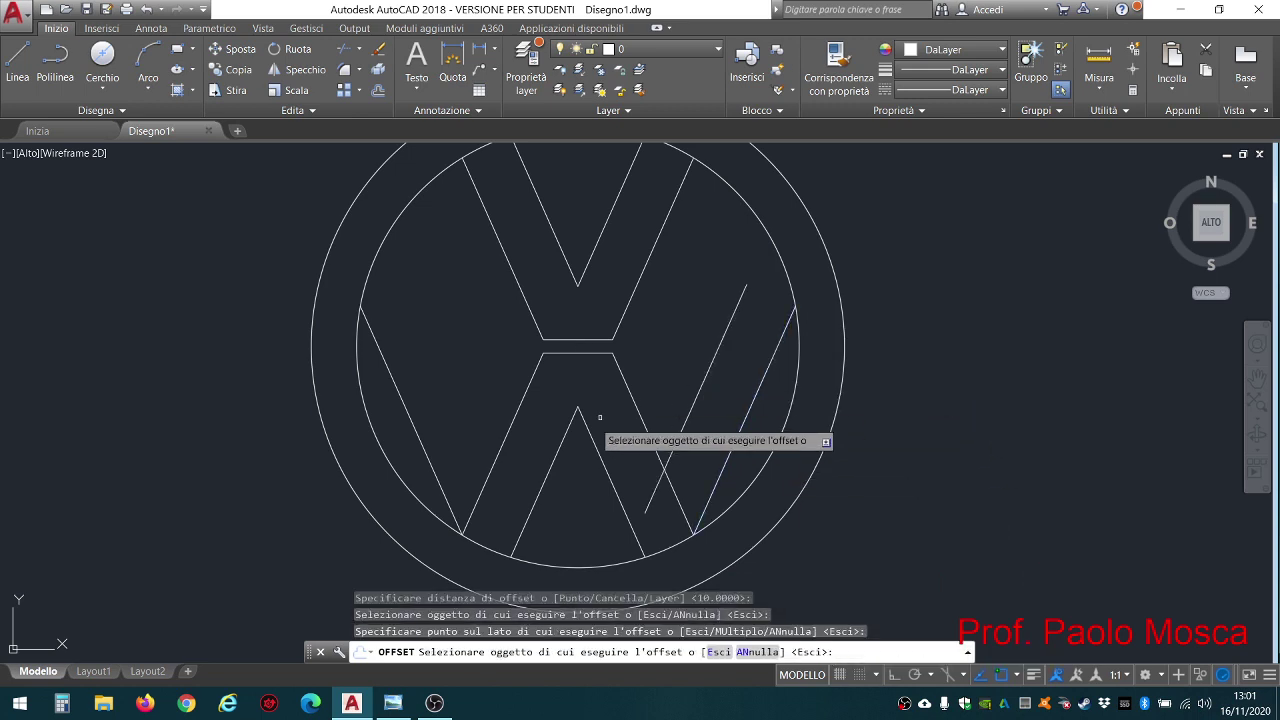
left_click(406, 412)
left_click(468, 386)
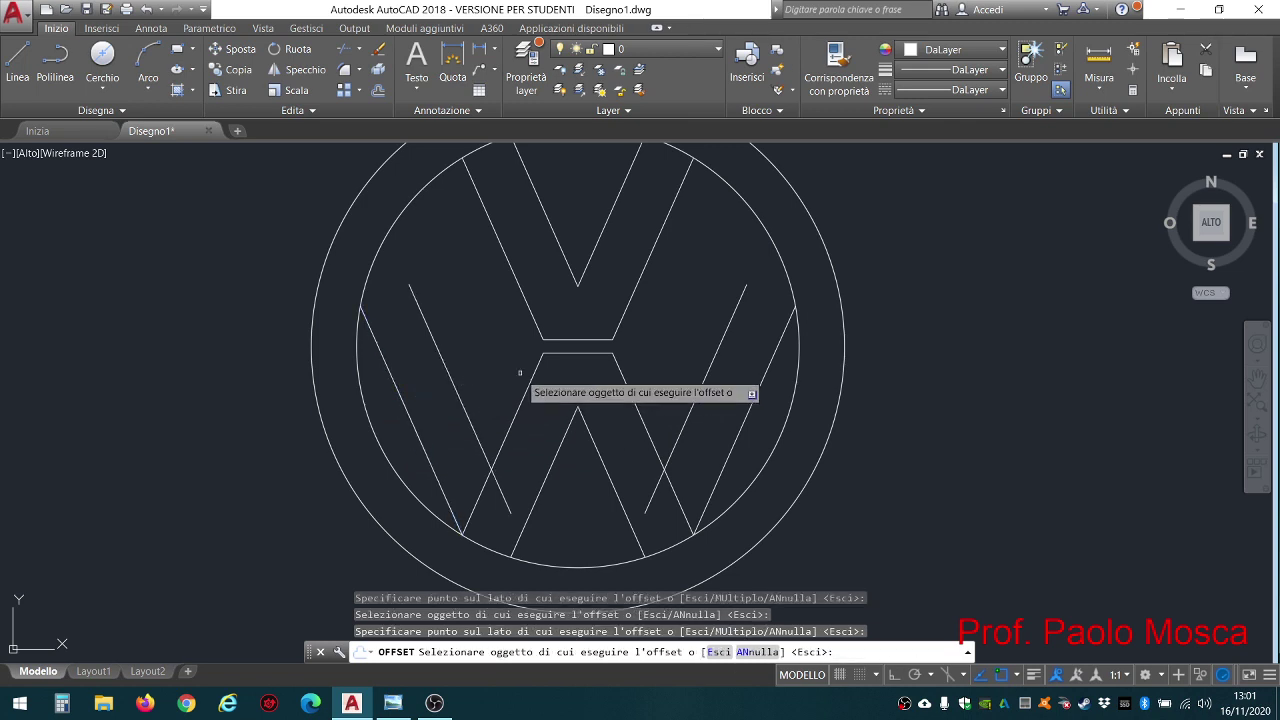
key("Escape")
key("Escape")
Stretch both new inner diagonals' upper ends to the inner circle, then view the reference image
left_click(430, 332)
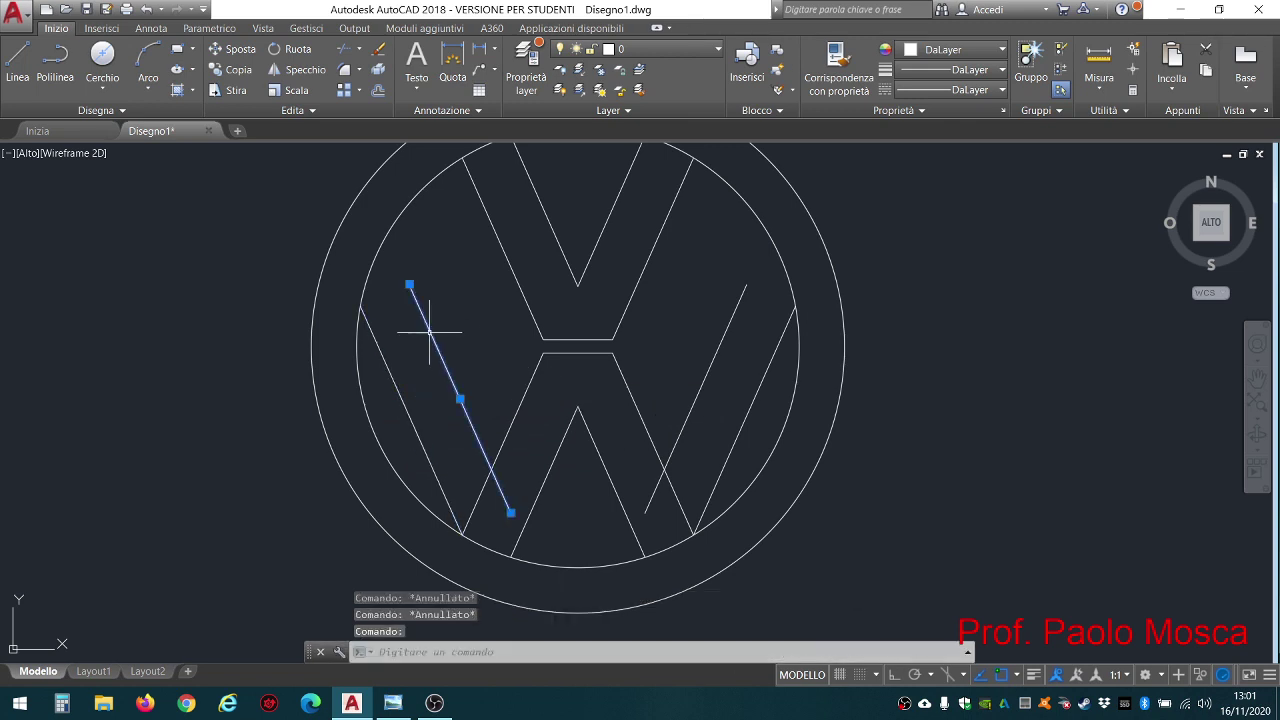
left_click(409, 284)
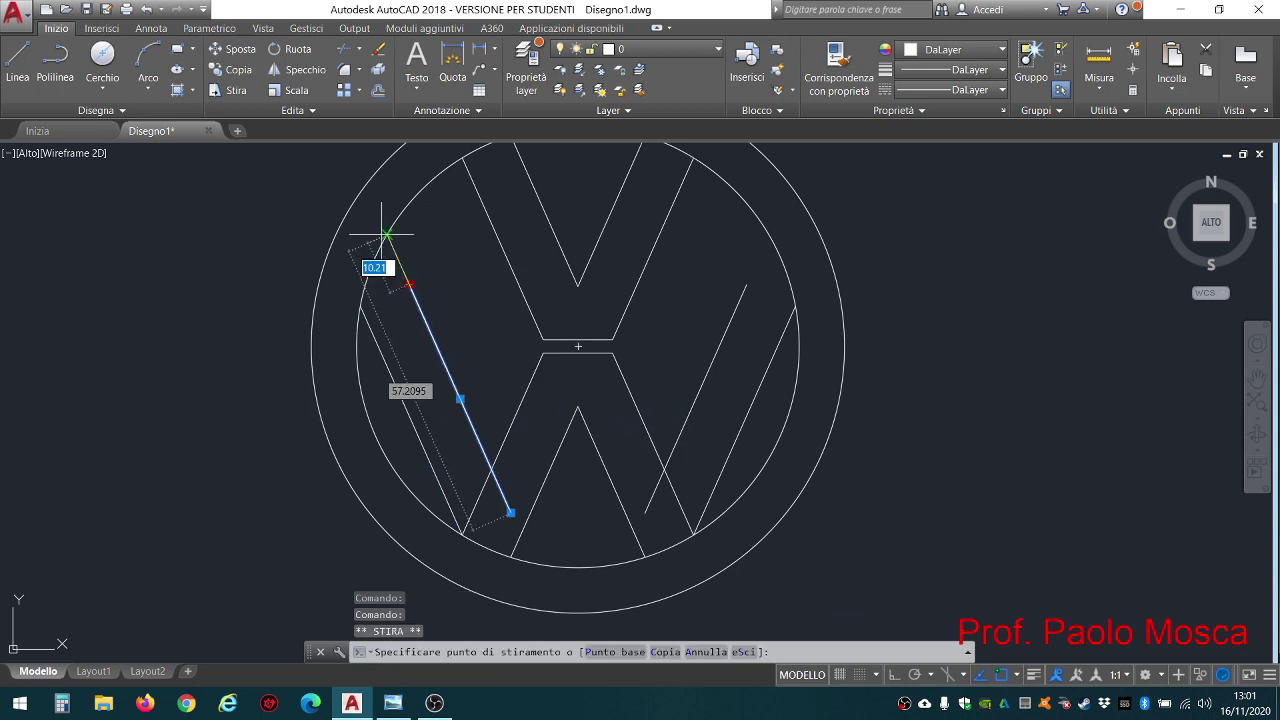
key("Escape")
key("Escape")
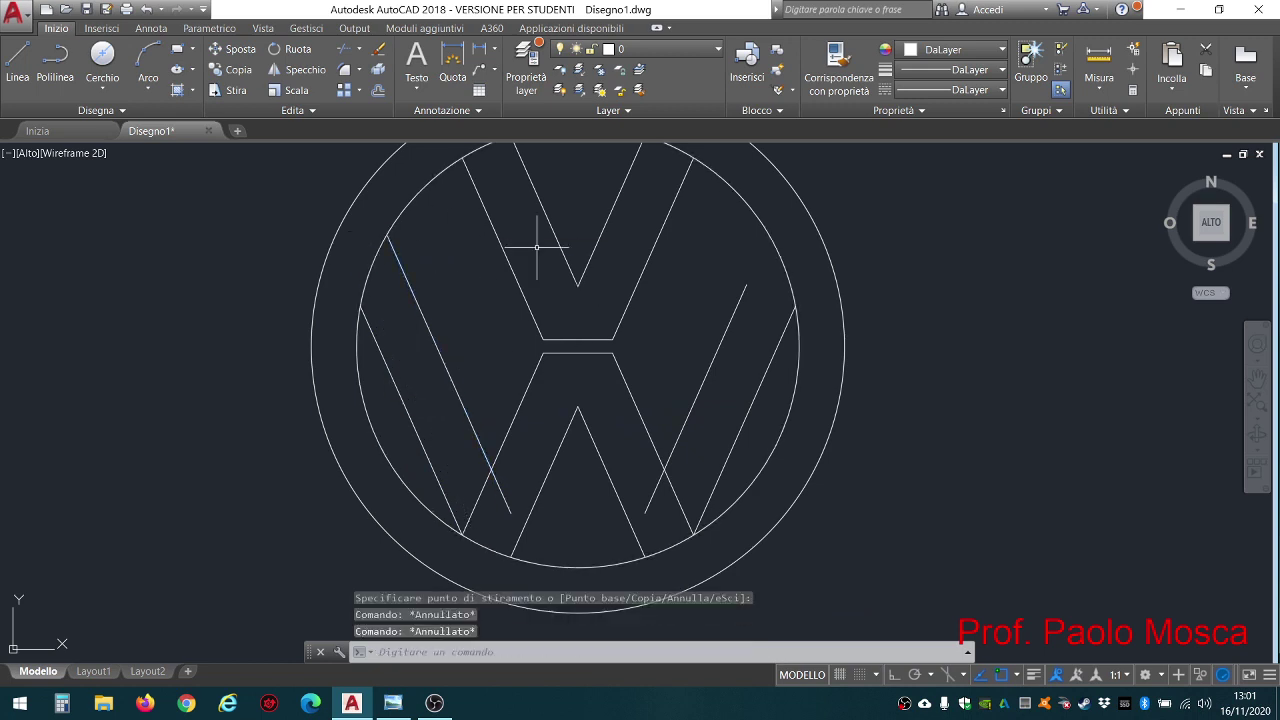
left_click(744, 287)
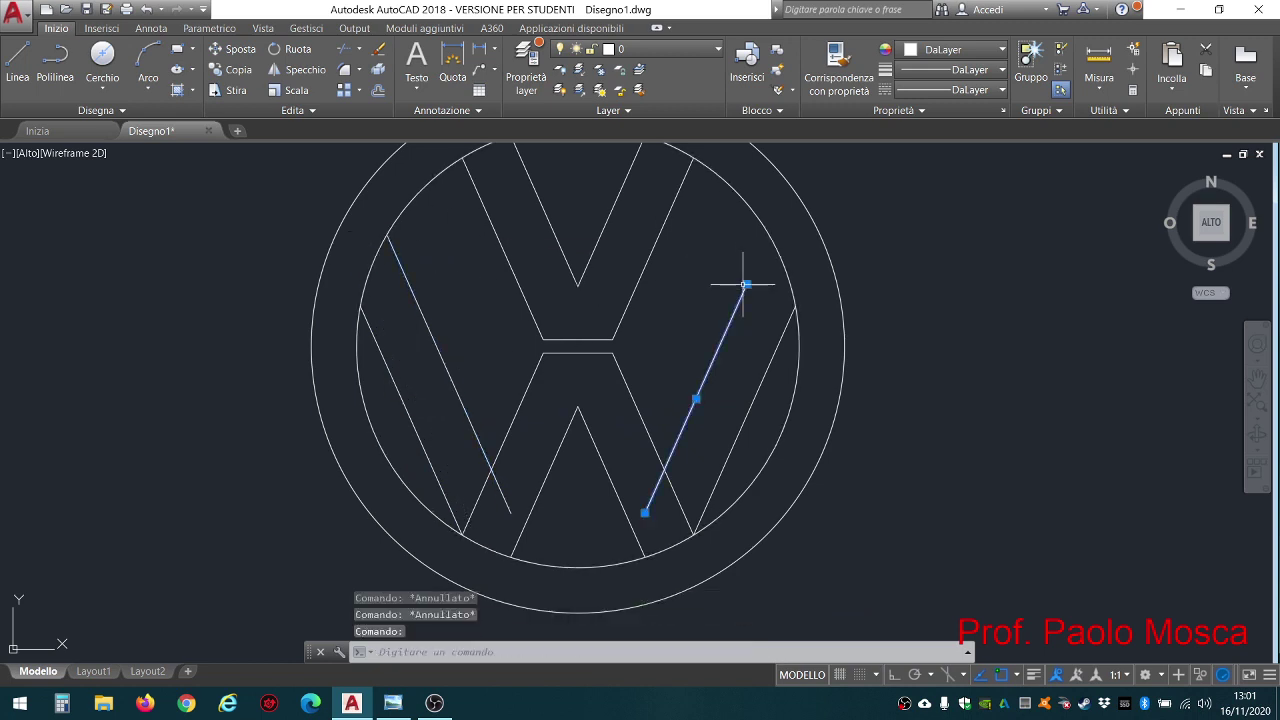
left_click(746, 284)
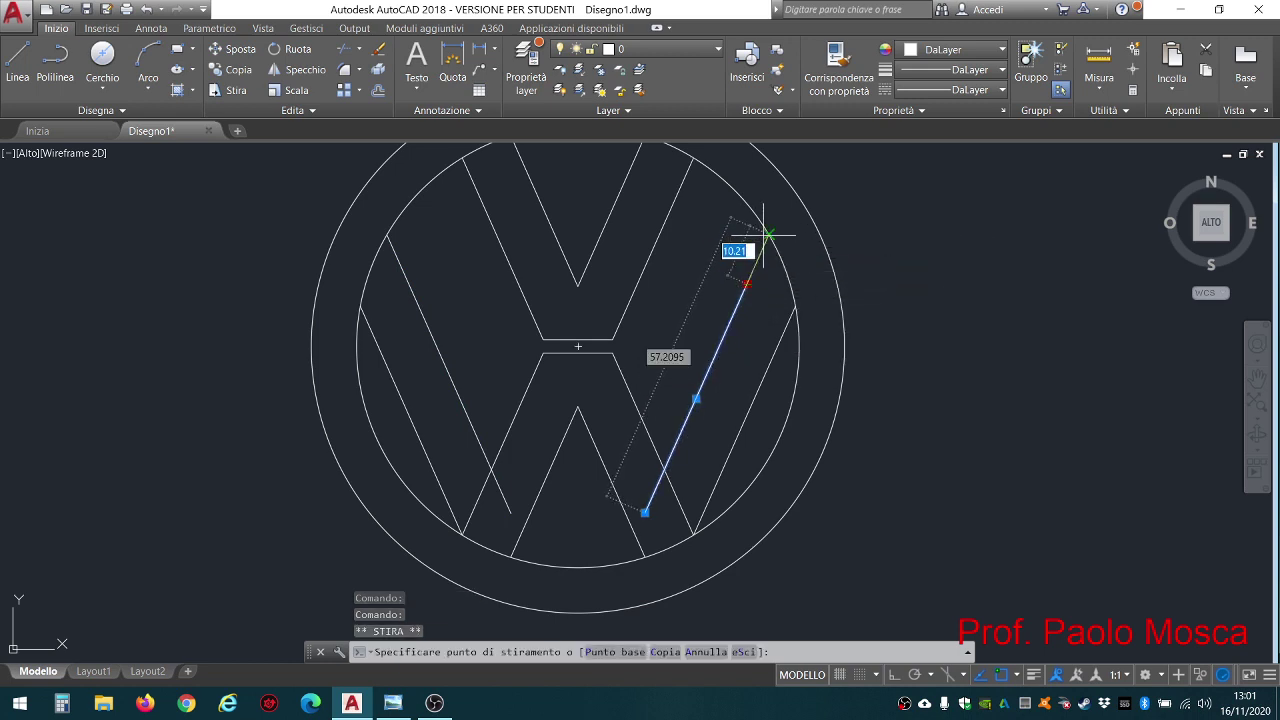
key("Escape")
key("Escape")
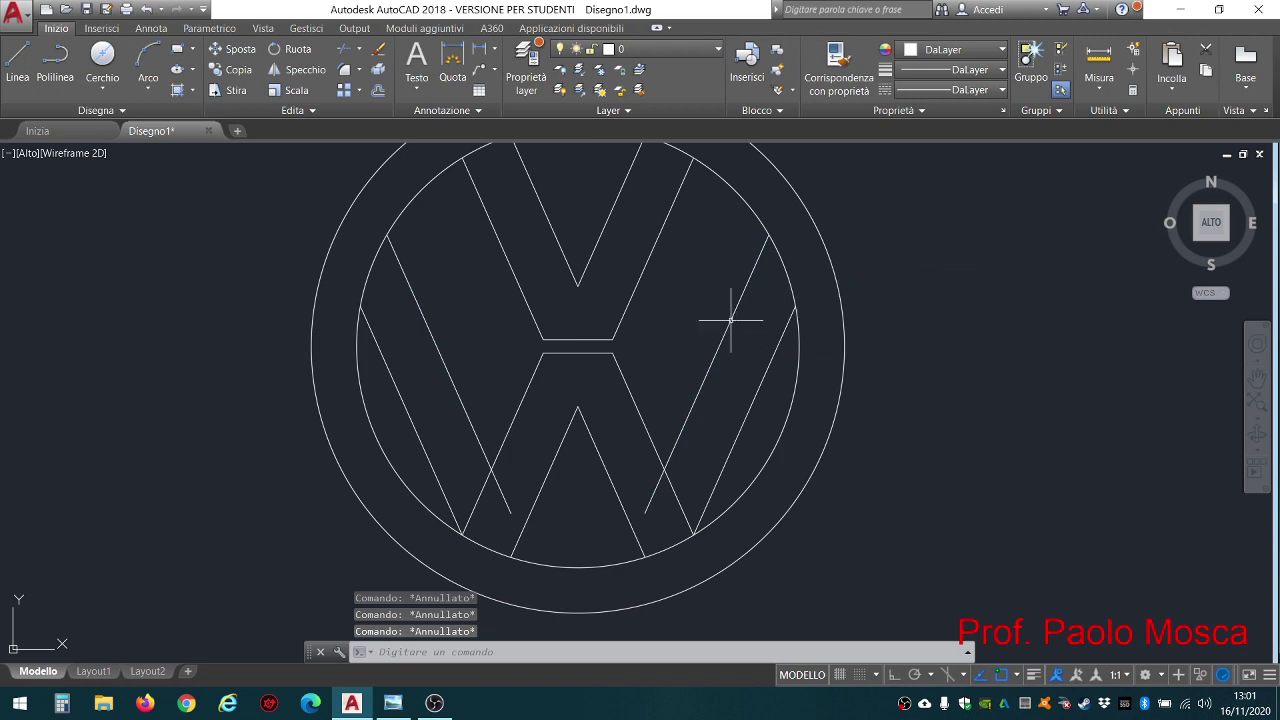
left_click(392, 703)
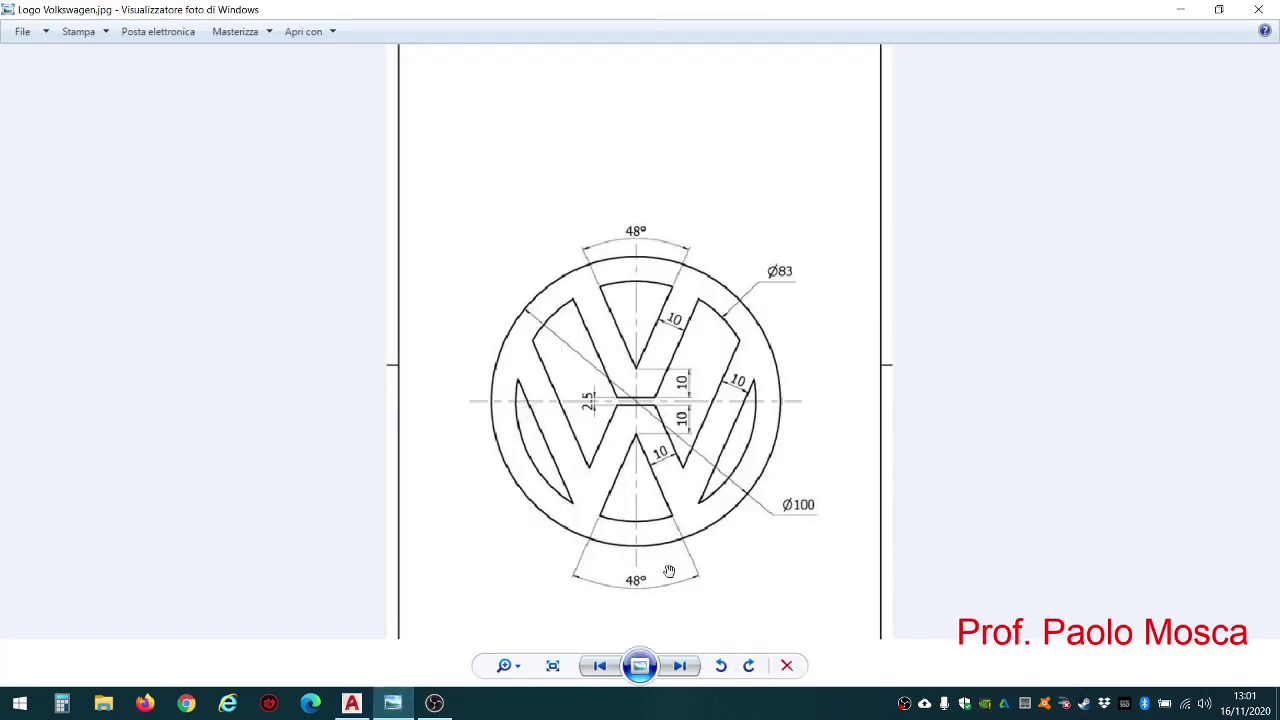
Switch back to the AutoCAD logo drawing, recentre the view, and start the Trim command
left_click(351, 703)
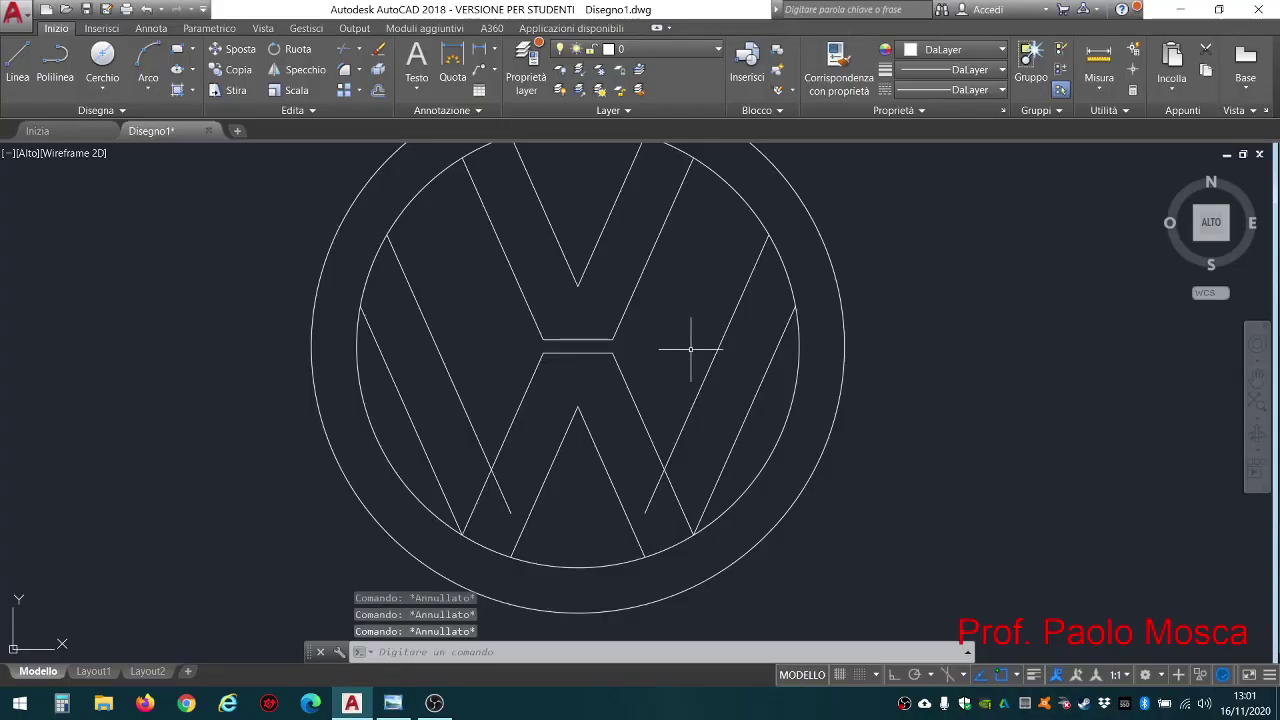
scroll(718, 348, "down", 2)
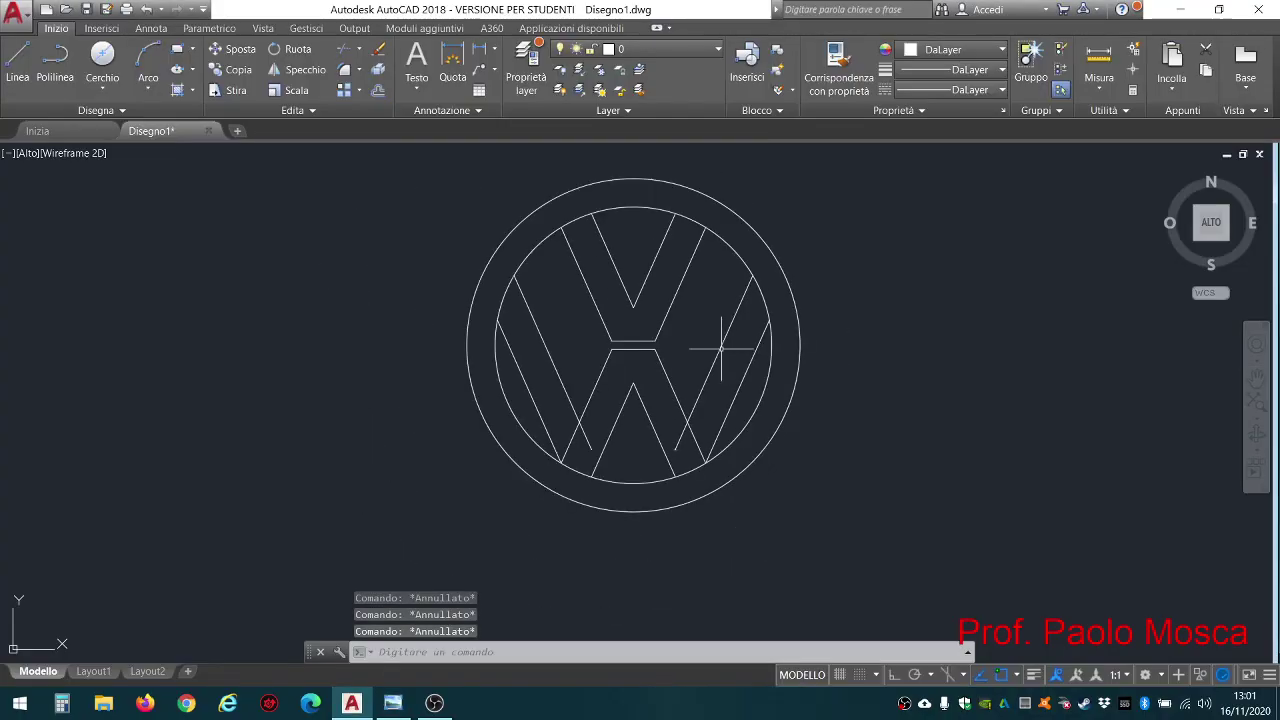
middle_click_drag(688, 350, 700, 391)
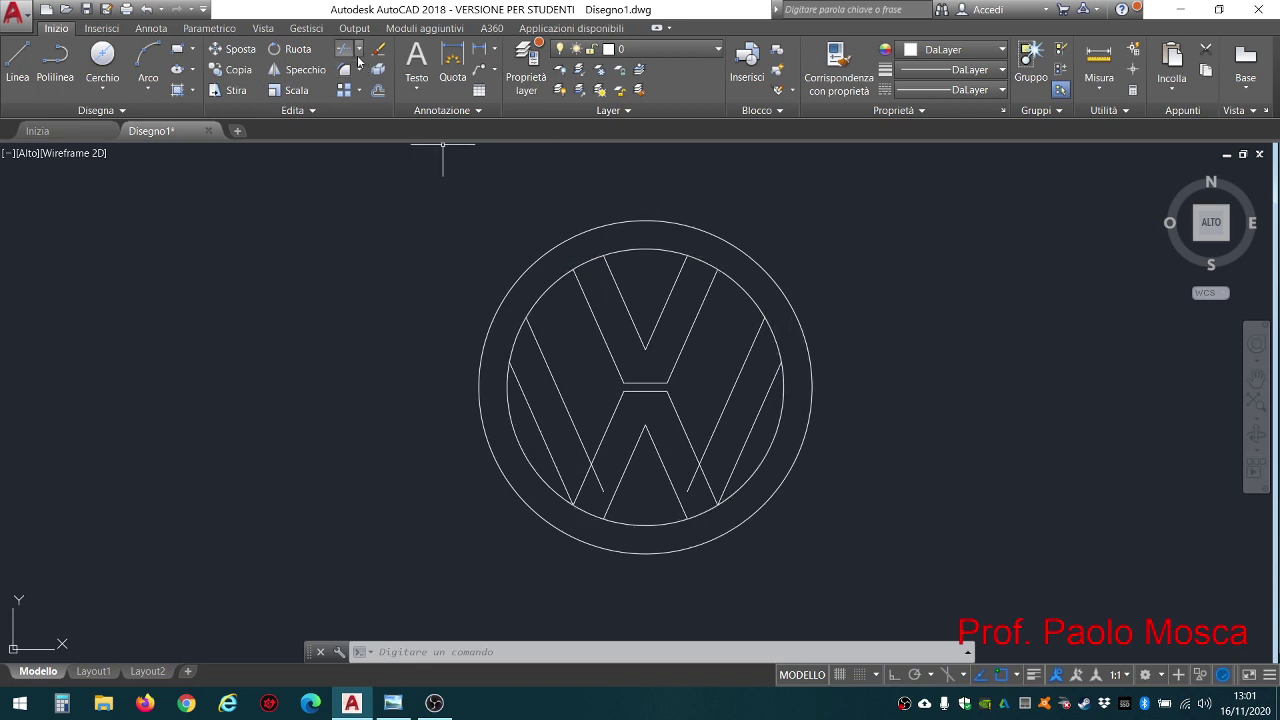
left_click(344, 56)
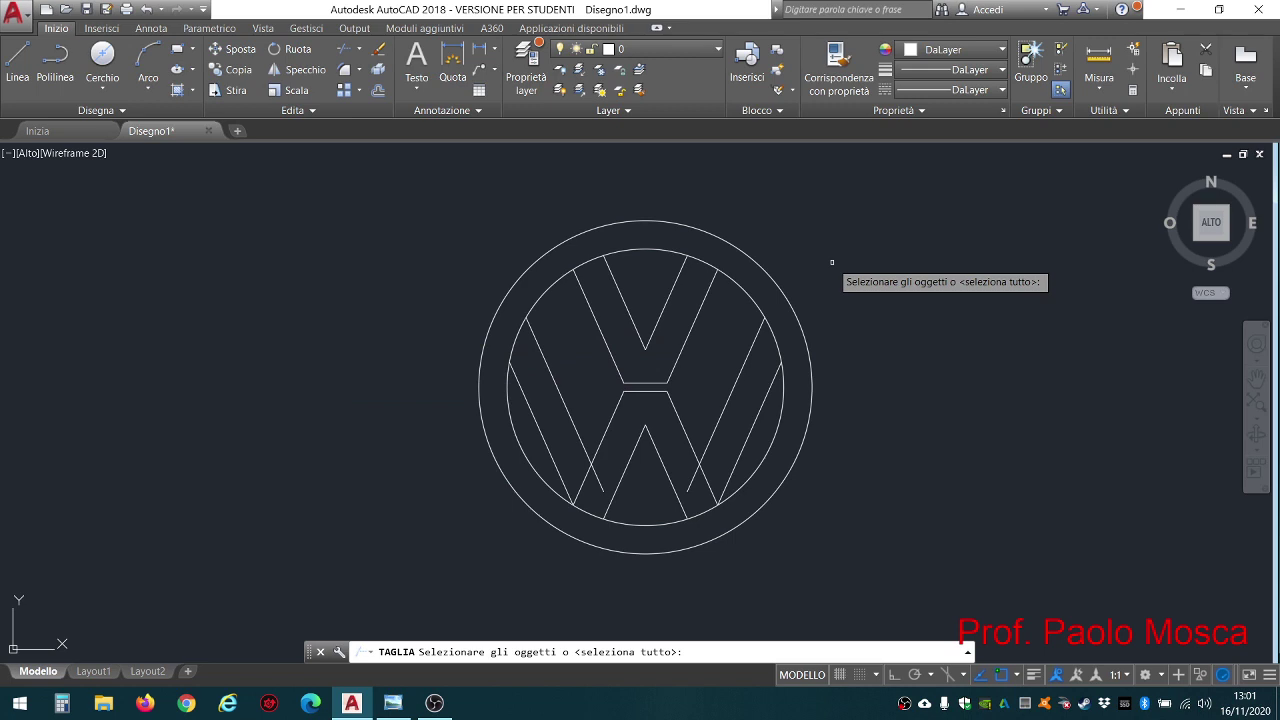
Using all objects as cutting edges, trim the right, top and left inner-circle arcs and both lower leg ends
key("Return")
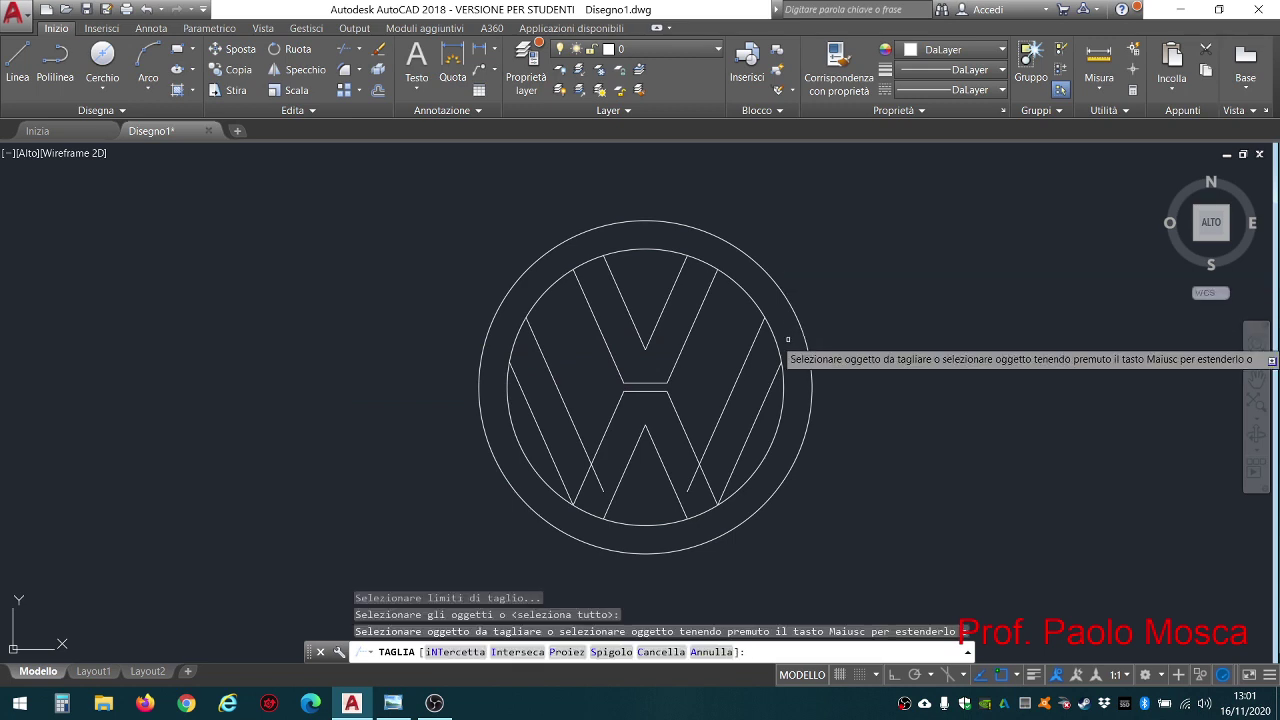
left_click(779, 336)
left_click(710, 263)
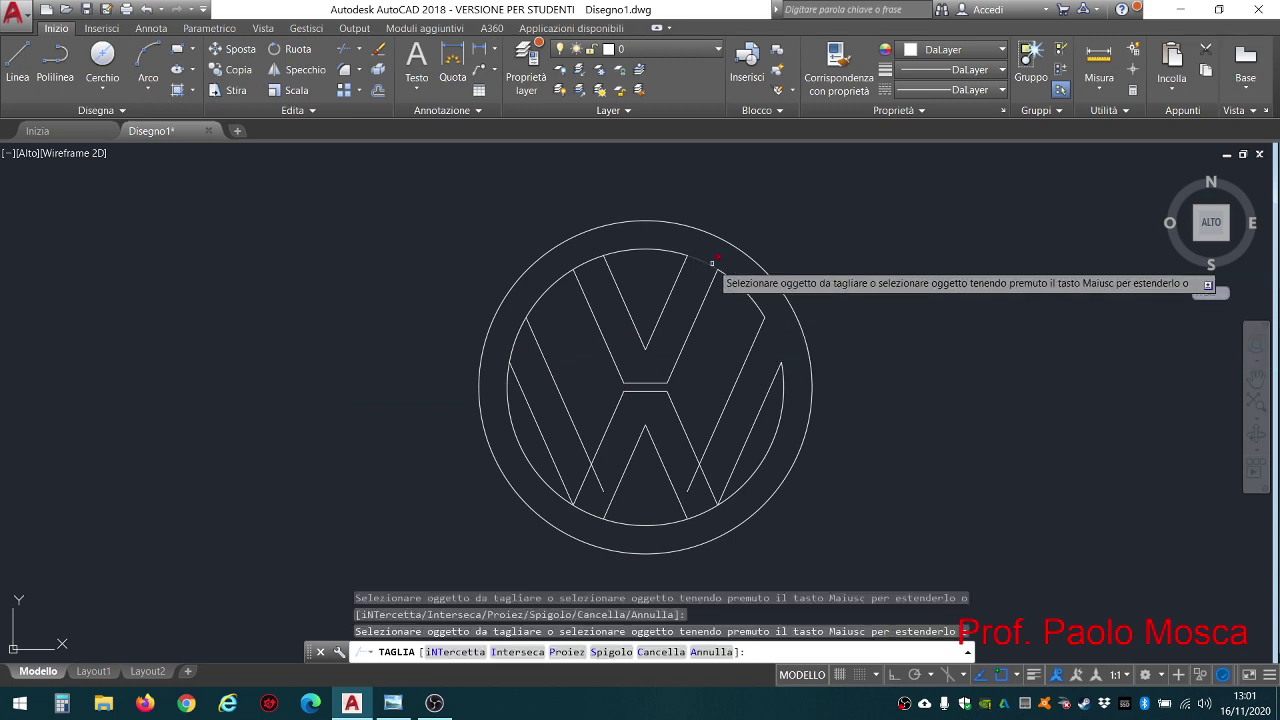
left_click(512, 340)
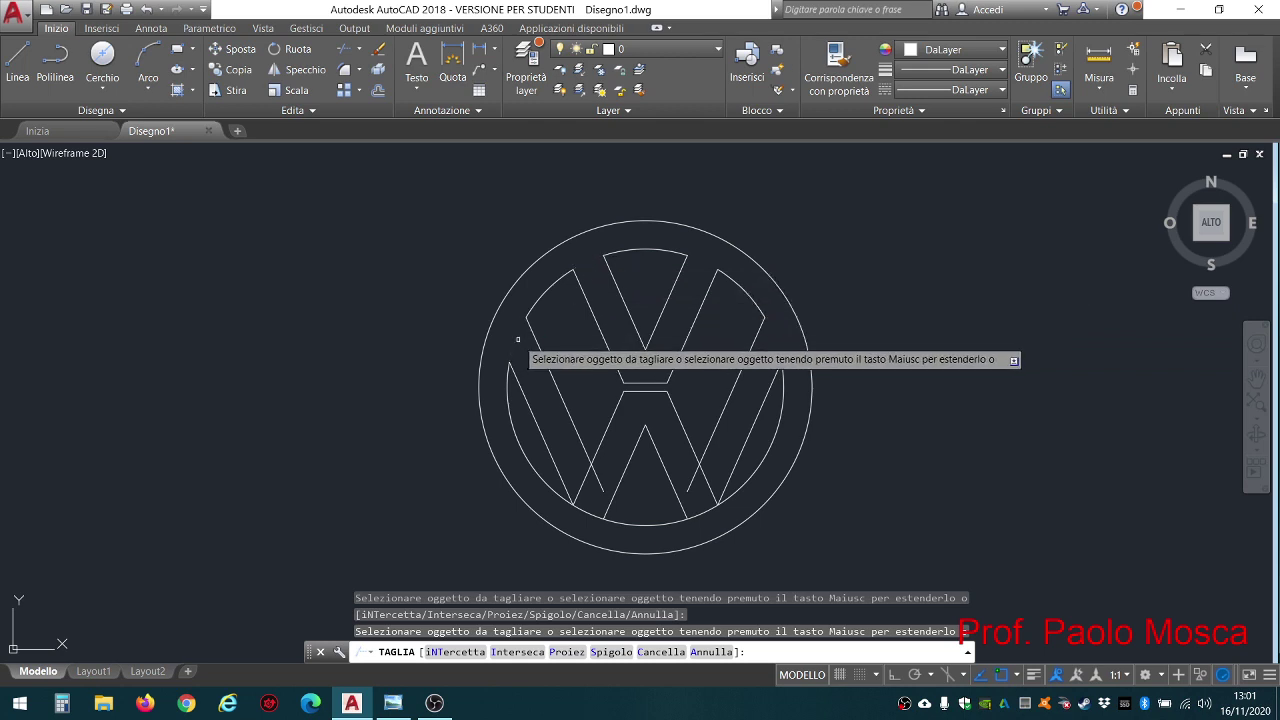
left_click(582, 486)
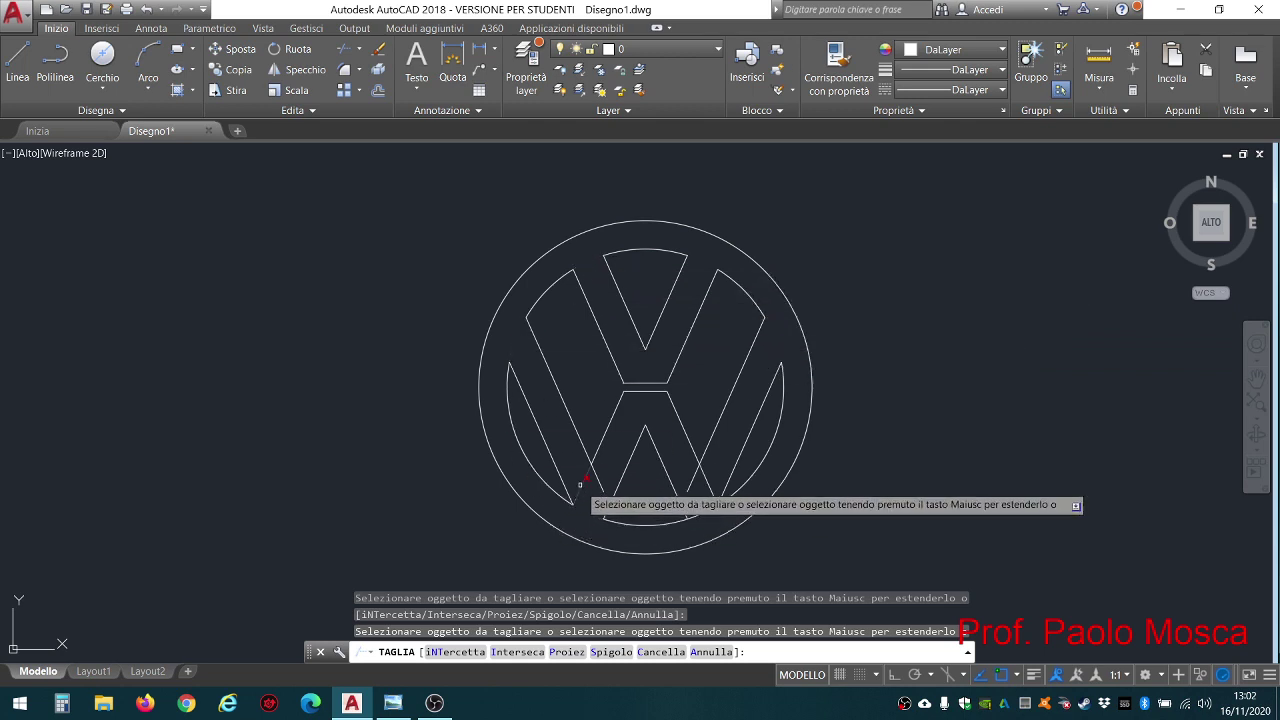
left_click(695, 478)
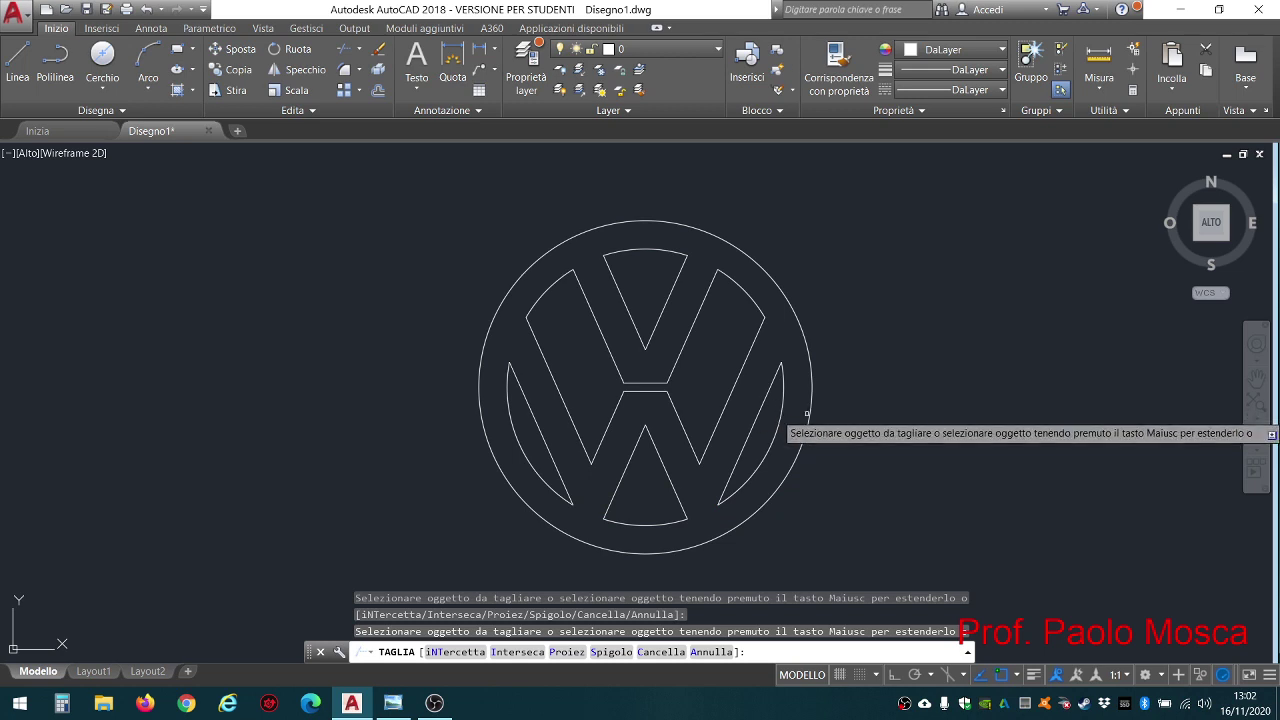
middle_click_drag(929, 363, 860, 344)
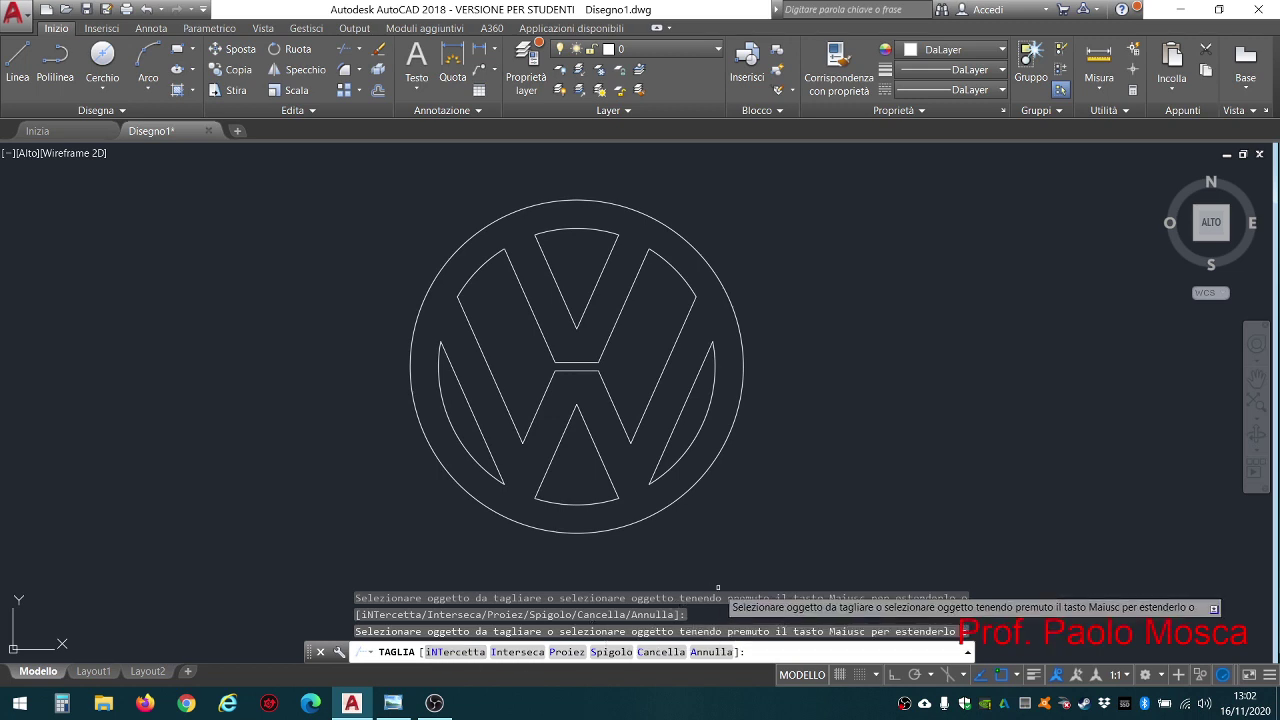
key("Escape")
key("Escape")
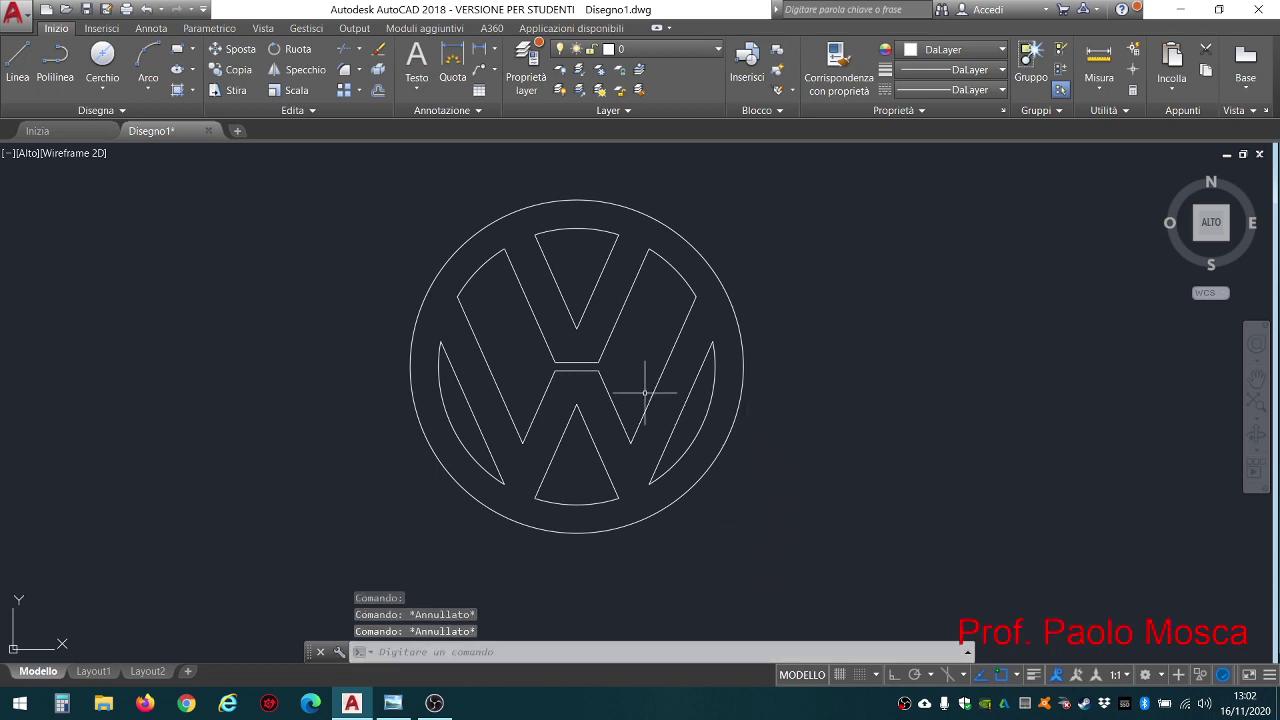
scroll(645, 392, "up", 2)
scroll(651, 380, "down", 4)
scroll(657, 377, "up", 2)
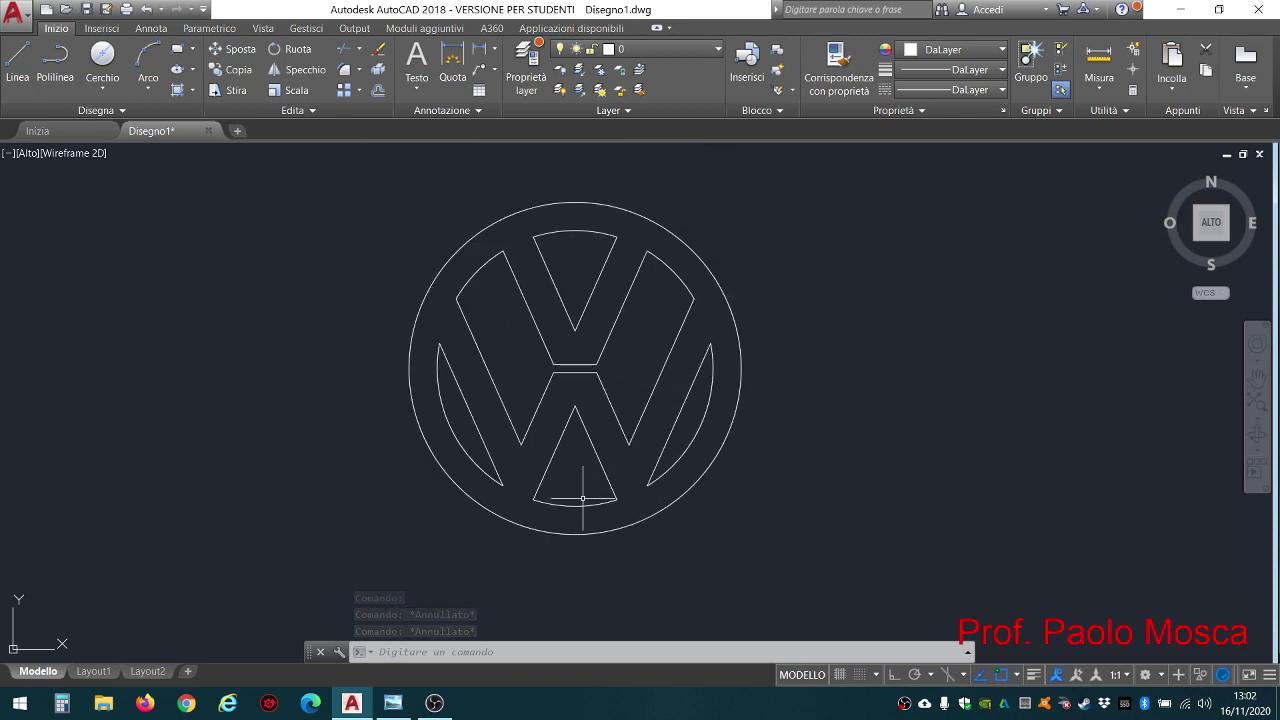
left_click(392, 703)
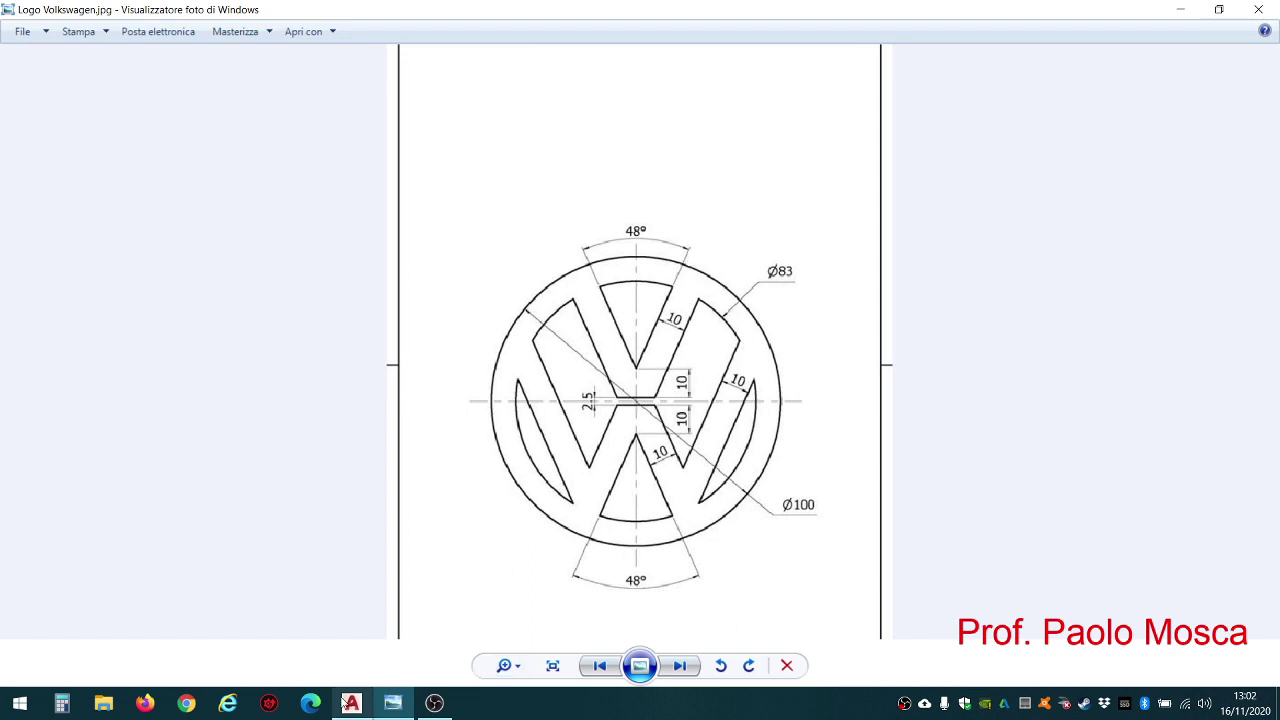
left_click(352, 703)
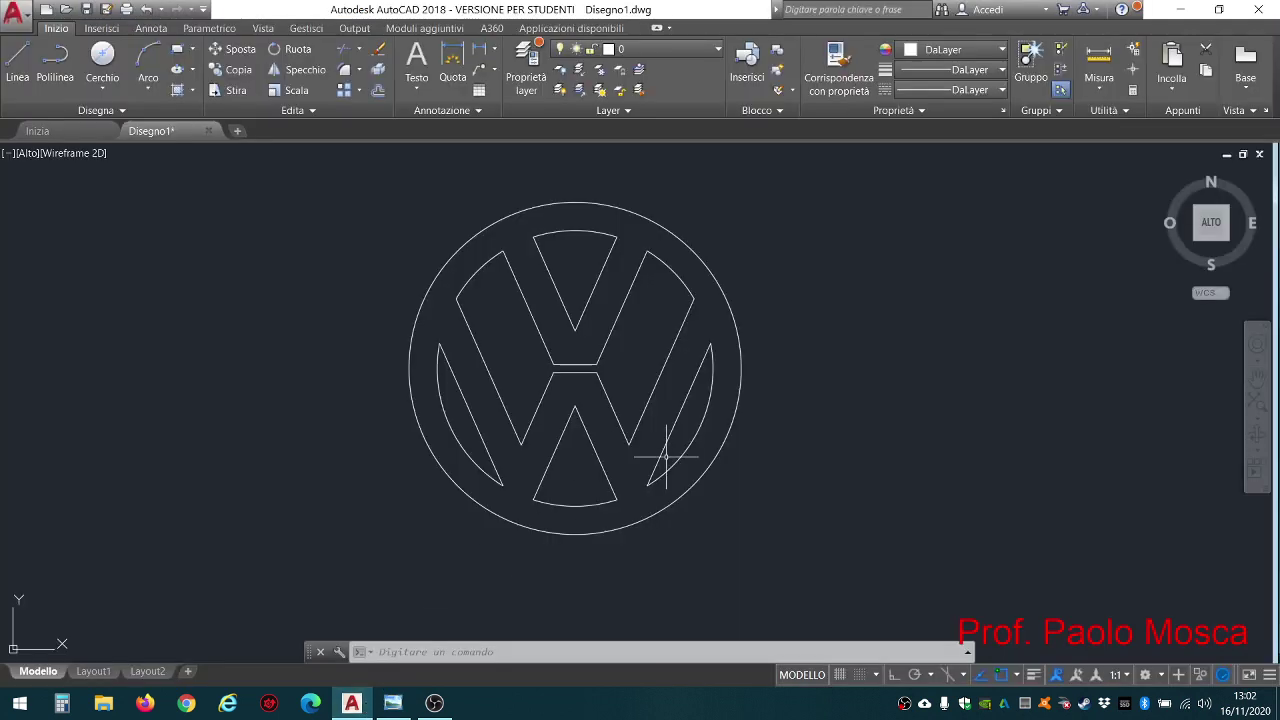